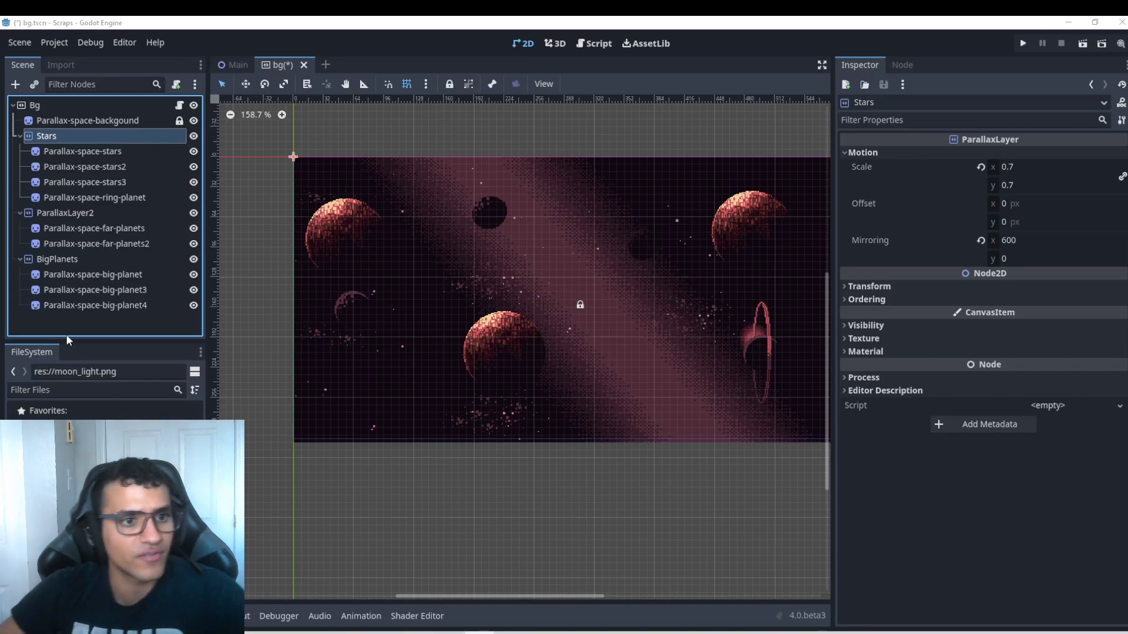
Step: Collapse the Stars, ParallaxLayer2 and BigPlanets groups, then add a PointLight2D child under Bg
click(88, 121)
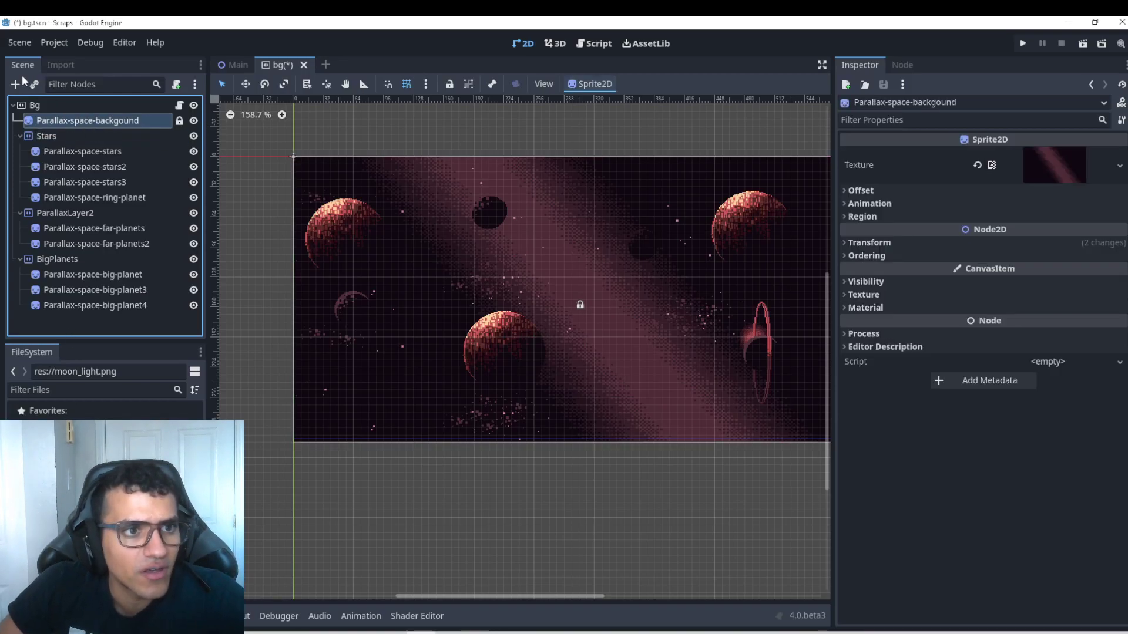
click(35, 105)
click(20, 135)
click(20, 151)
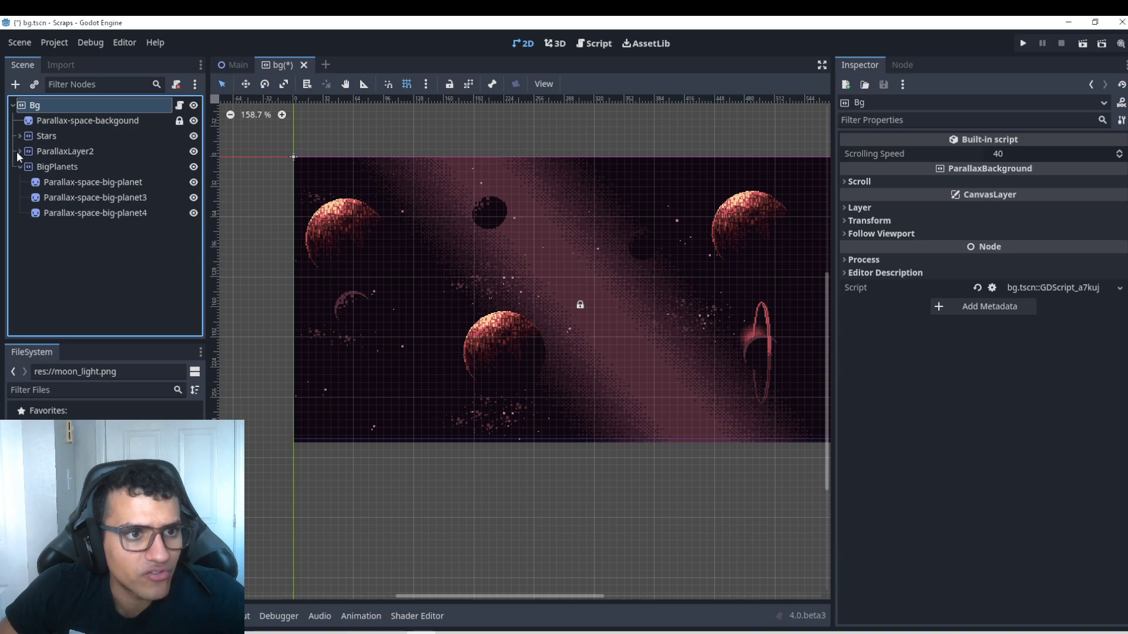
click(20, 166)
click(15, 85)
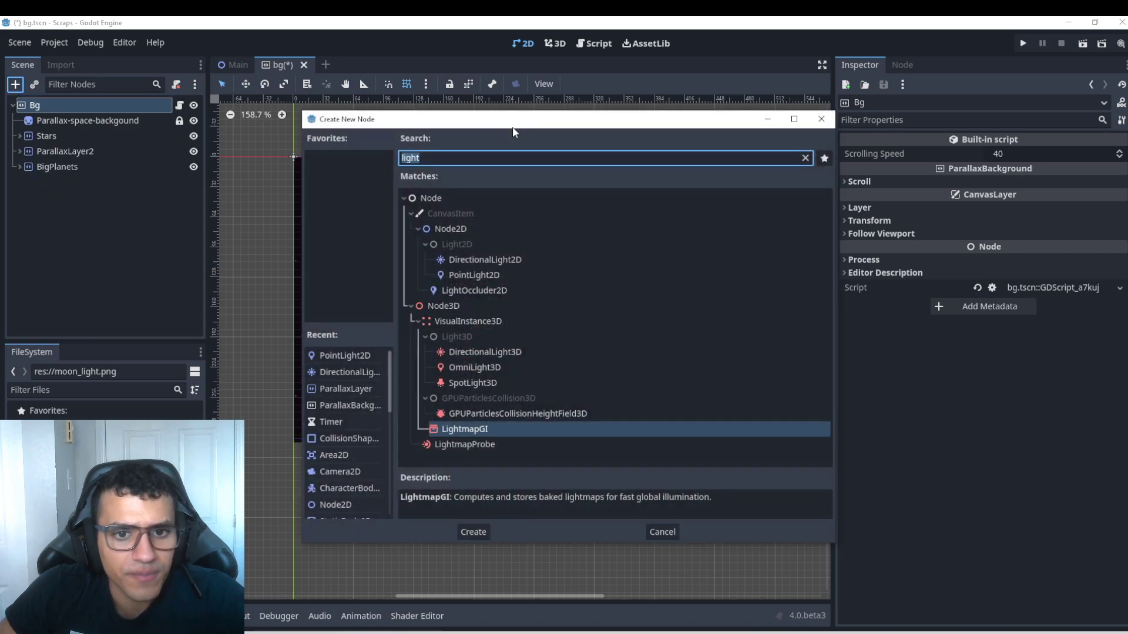
click(461, 276)
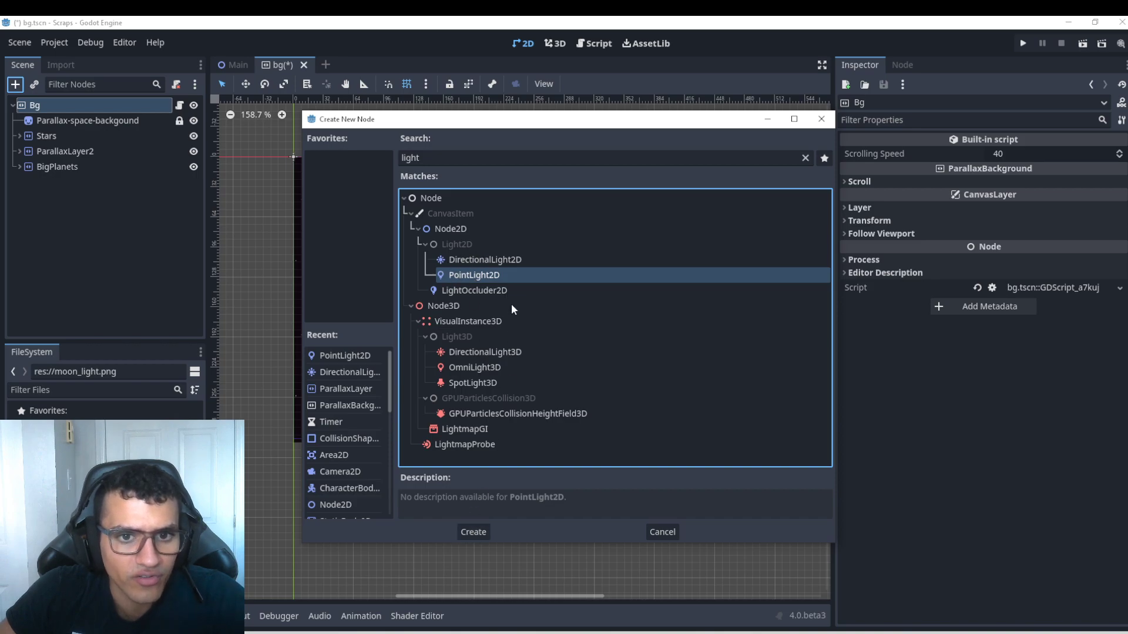
click(474, 532)
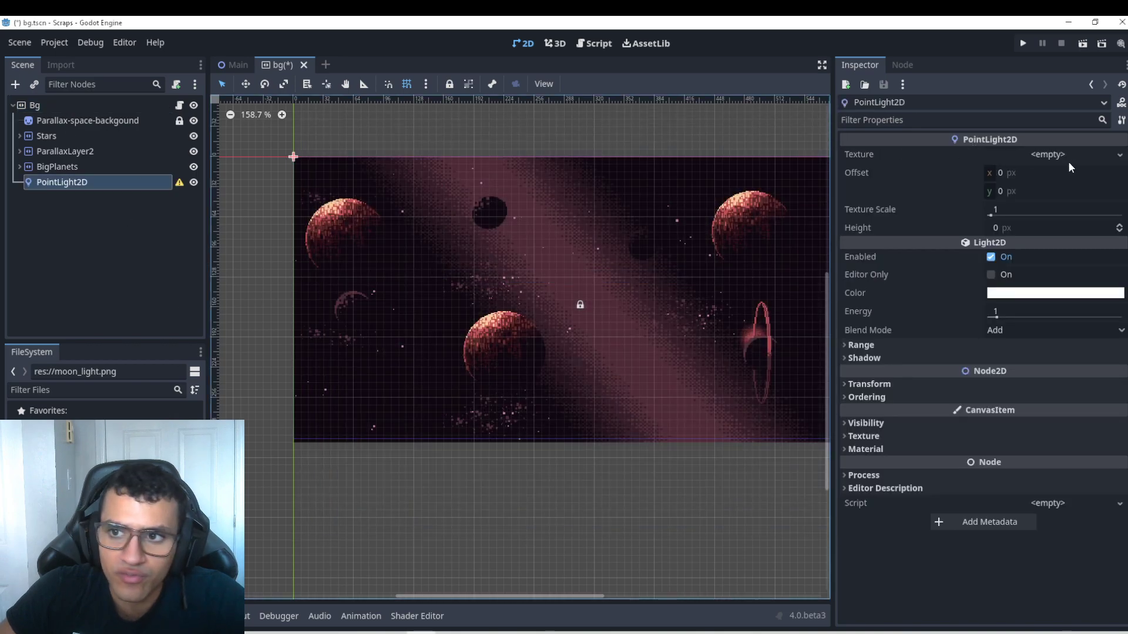
Step: Assign moon_light.png as the PointLight2D's texture and save the scene
drag(88, 429, 1035, 154)
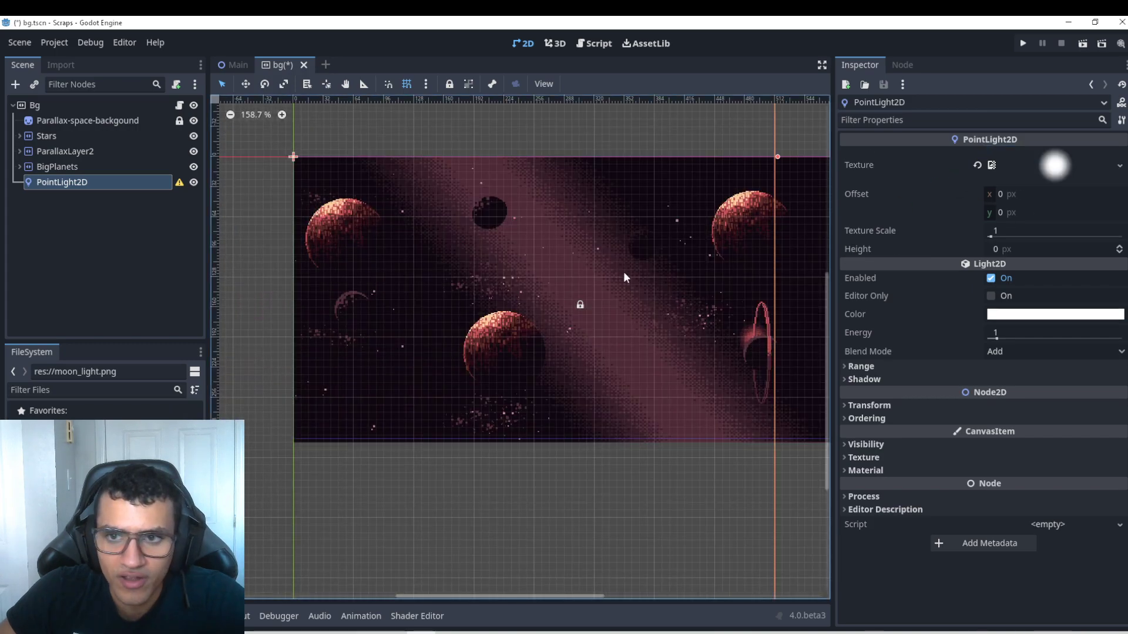
scroll(623, 272, down, 4)
key(ctrl+s)
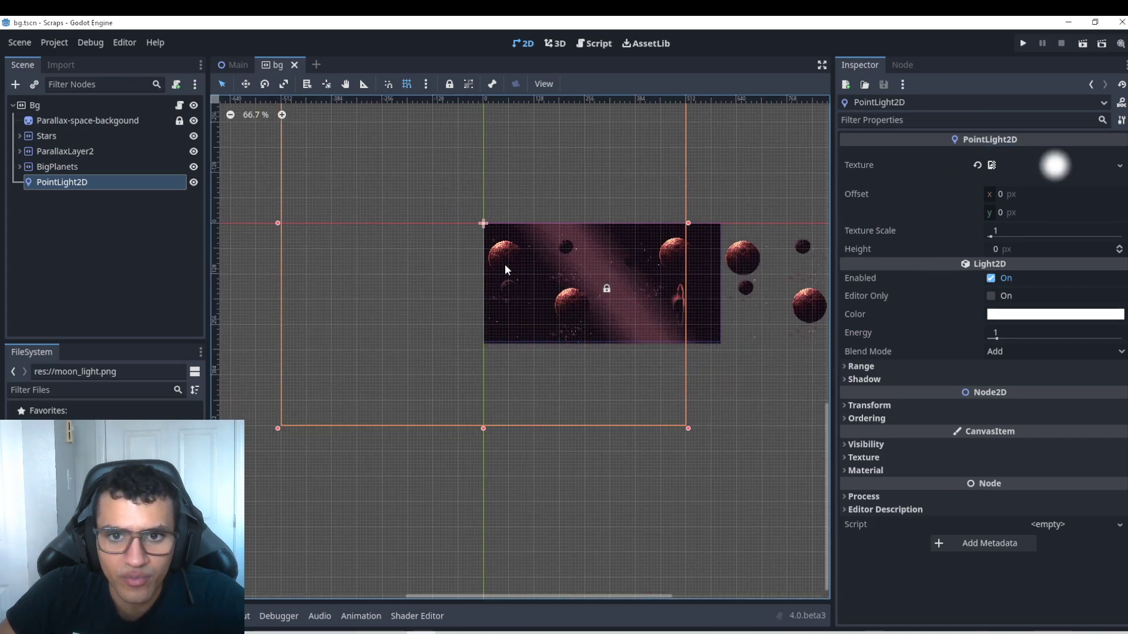
middle_drag(505, 269, 517, 274)
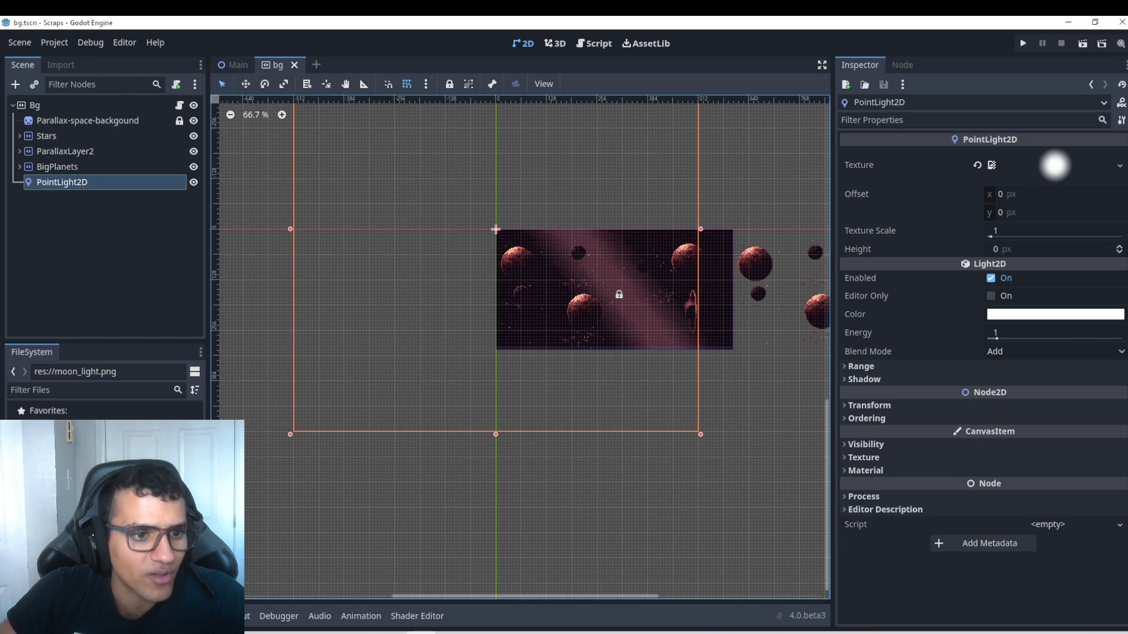
click(104, 411)
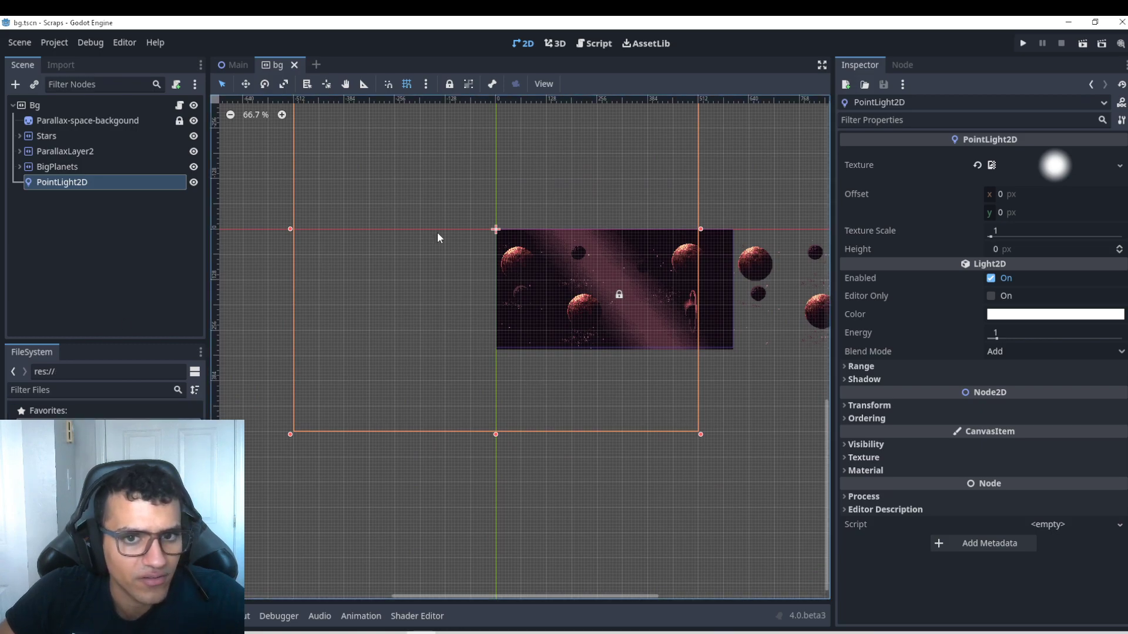
Step: Drag the light over the background, save, and nudge it up and to the right
drag(407, 183, 505, 271)
scroll(623, 358, up, 2)
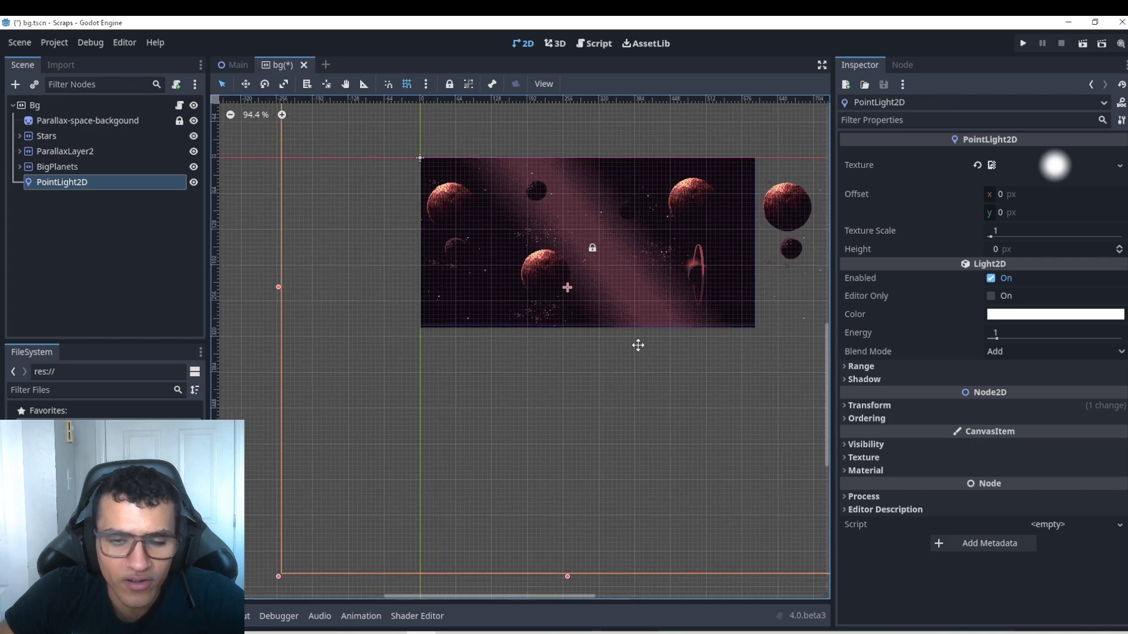
key(ctrl+s)
scroll(647, 312, down, 1)
scroll(674, 319, up, 1)
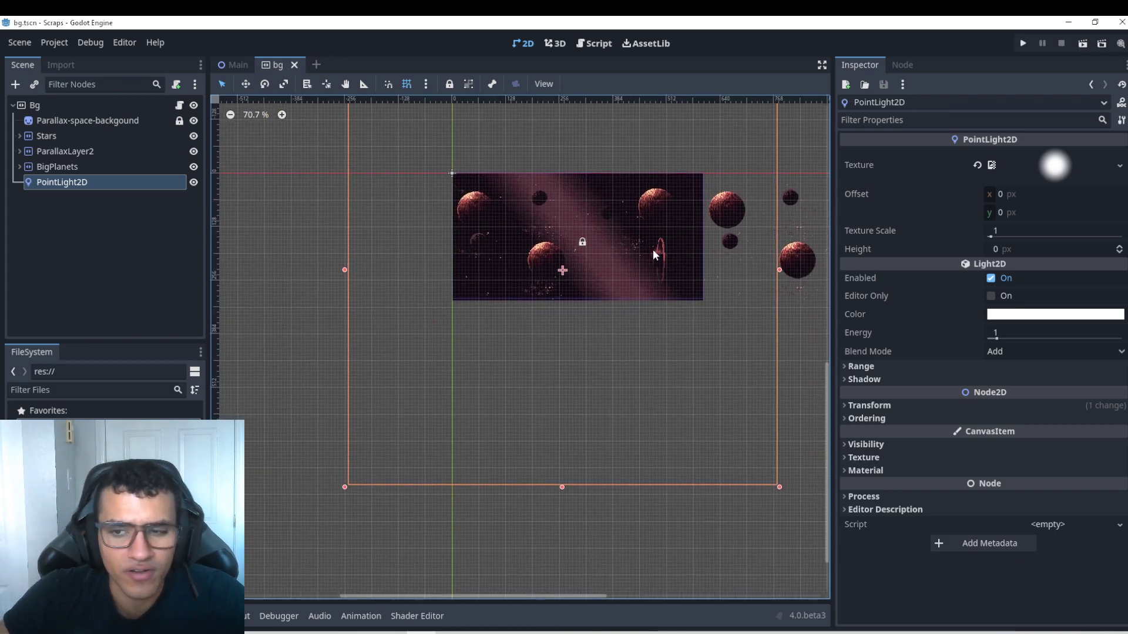
key(Up)
key(Right)
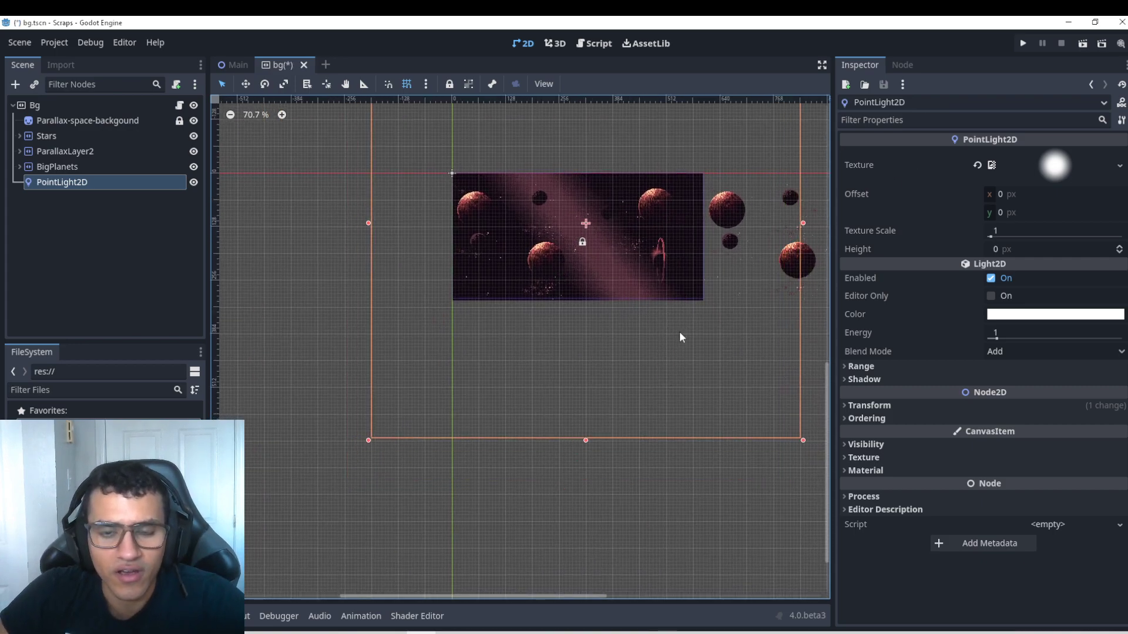
Step: Move the light down-left, shrink its coverage area, and centre it on the background
drag(1055, 165, 194, 394)
scroll(475, 333, up, 2)
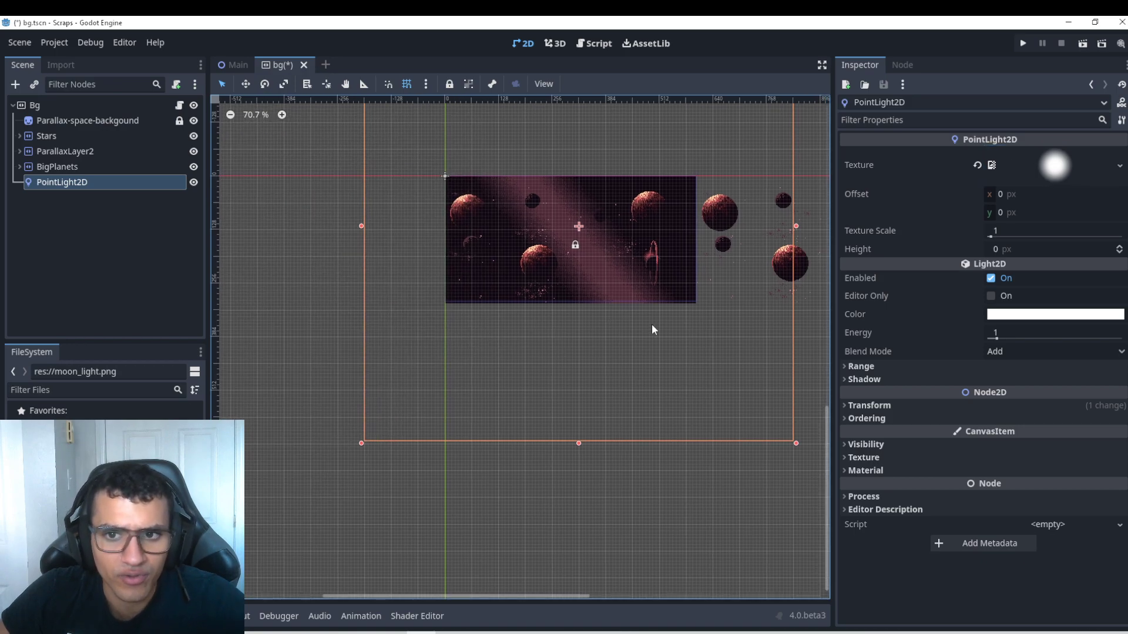
drag(473, 169, 553, 210)
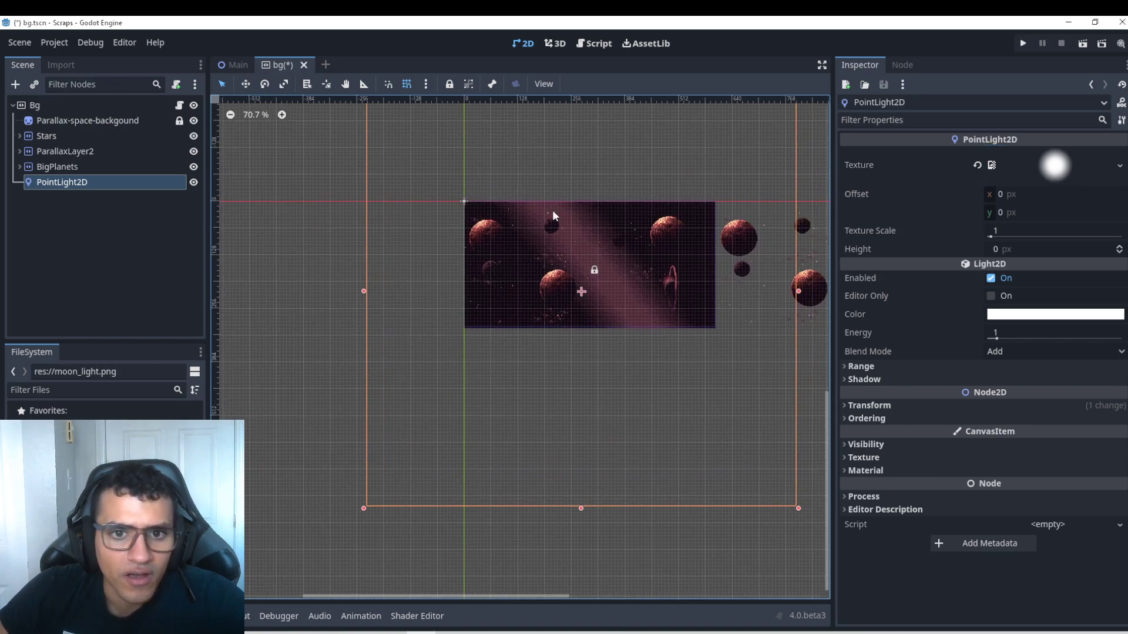
middle_drag(552, 210, 506, 264)
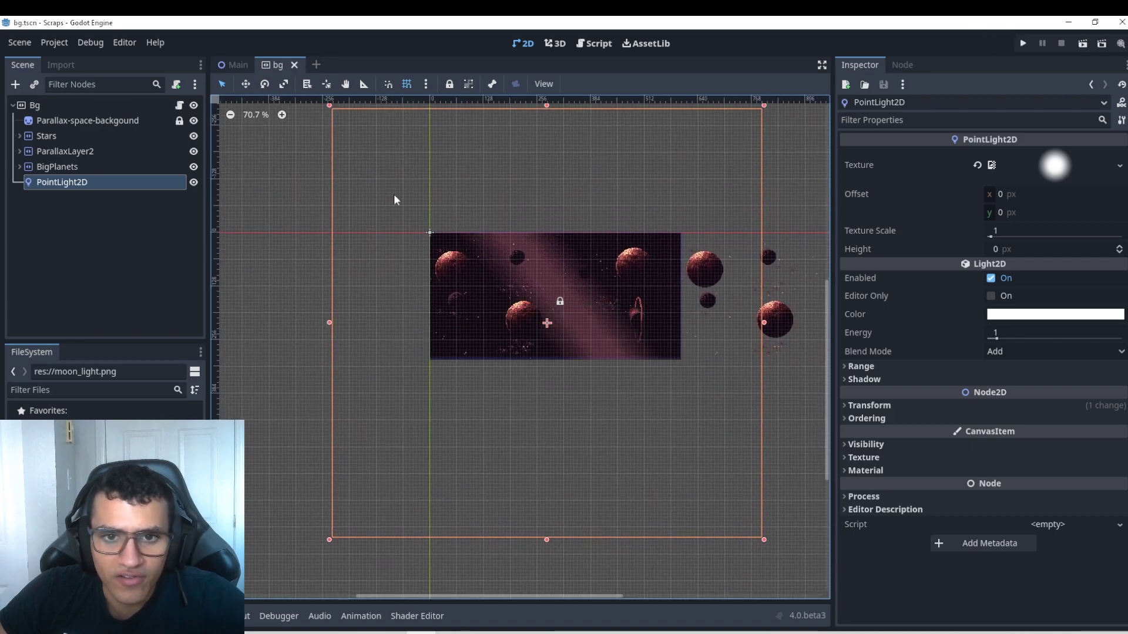
drag(330, 104, 681, 451)
drag(717, 498, 547, 302)
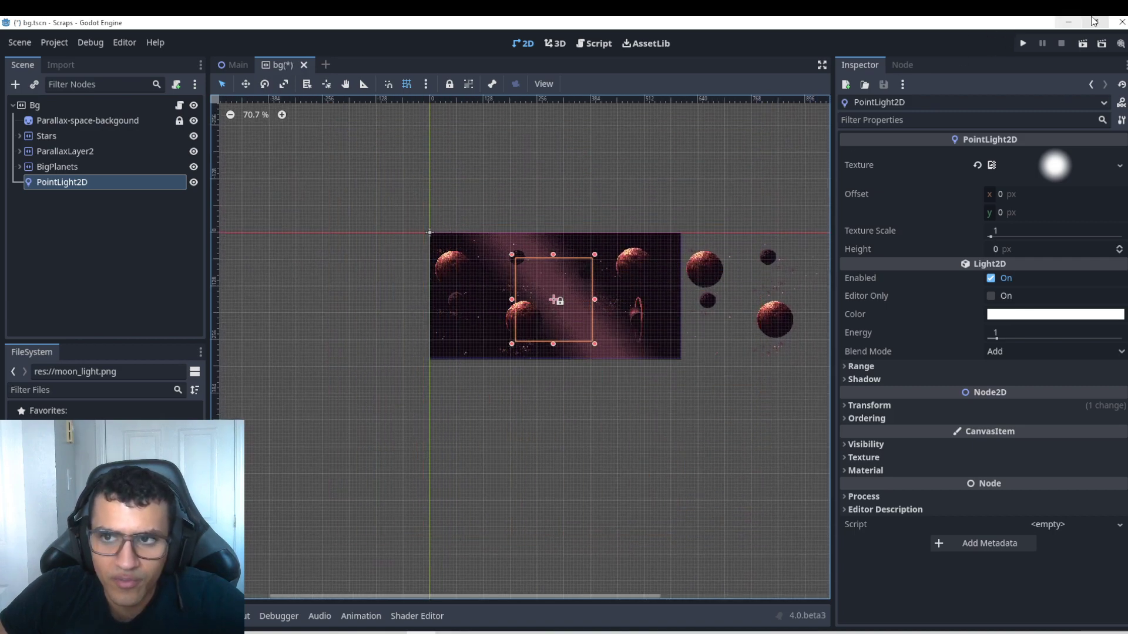
Step: Run the project to preview the space background, then close the game window
click(1024, 45)
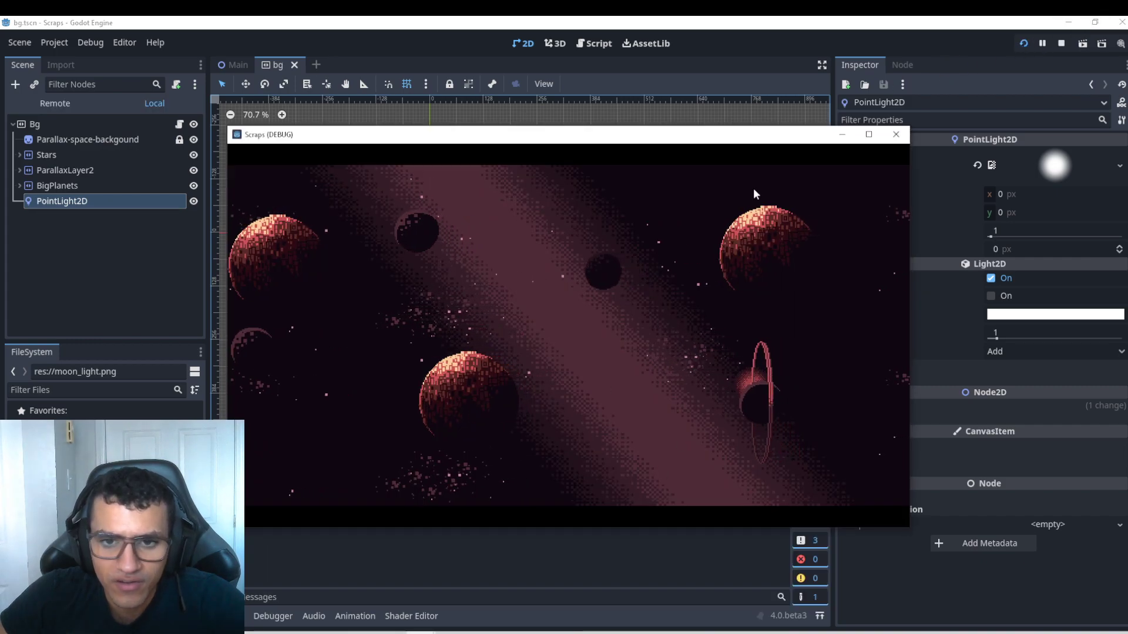
click(896, 134)
scroll(574, 264, up, 3)
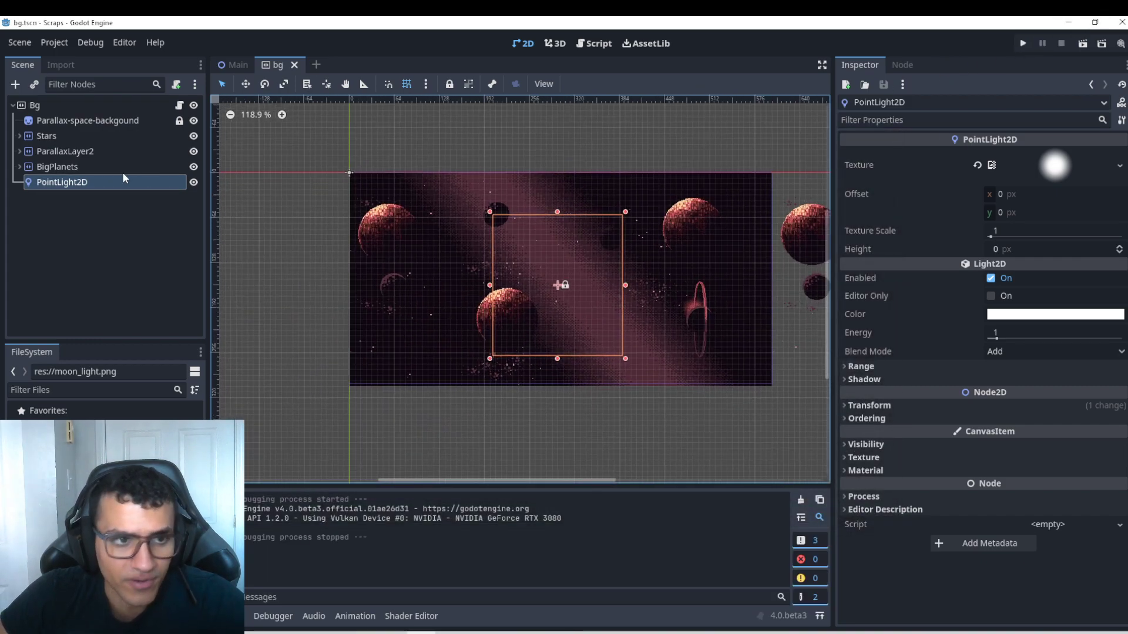
click(88, 186)
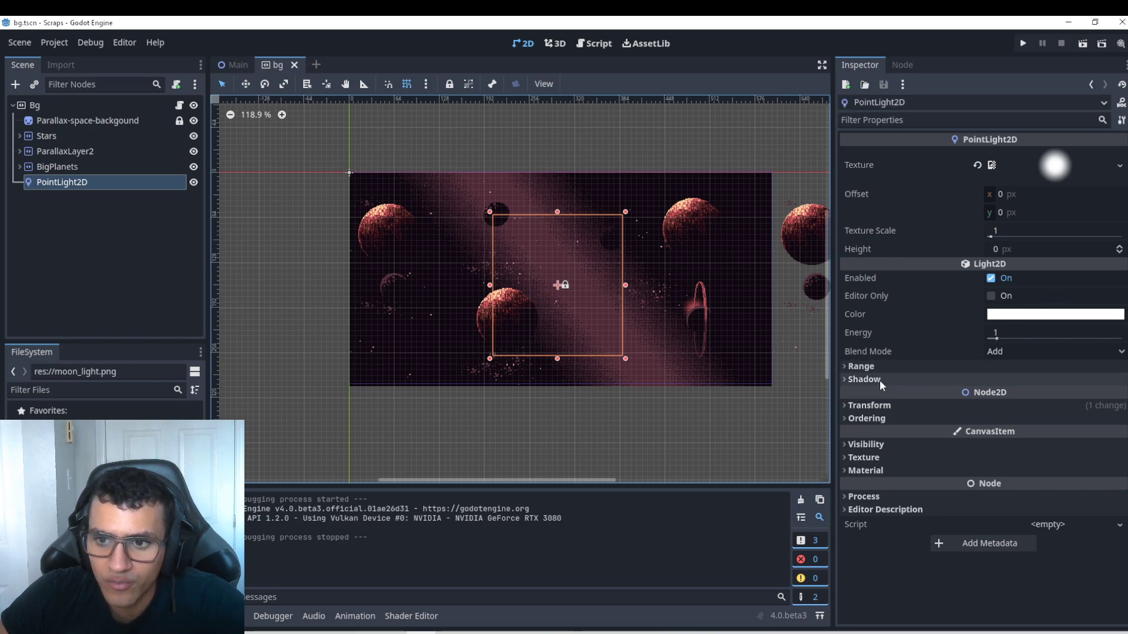
Step: Raise the PointLight2D's energy to 1.85, then select the Bg root node
click(863, 368)
click(864, 369)
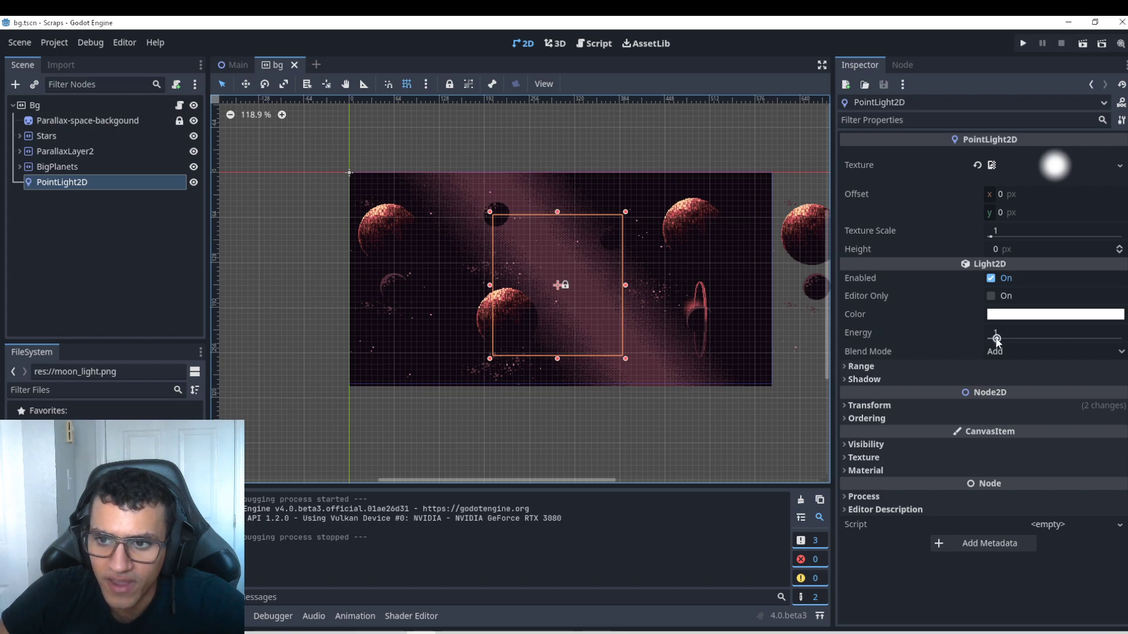
drag(996, 339, 1084, 339)
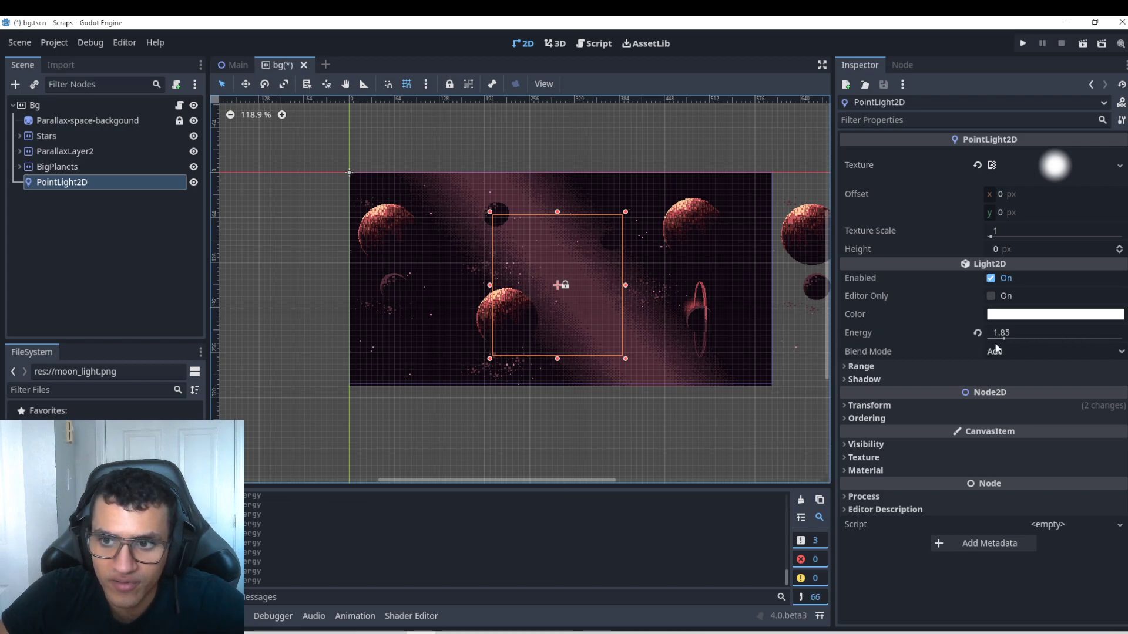
click(43, 107)
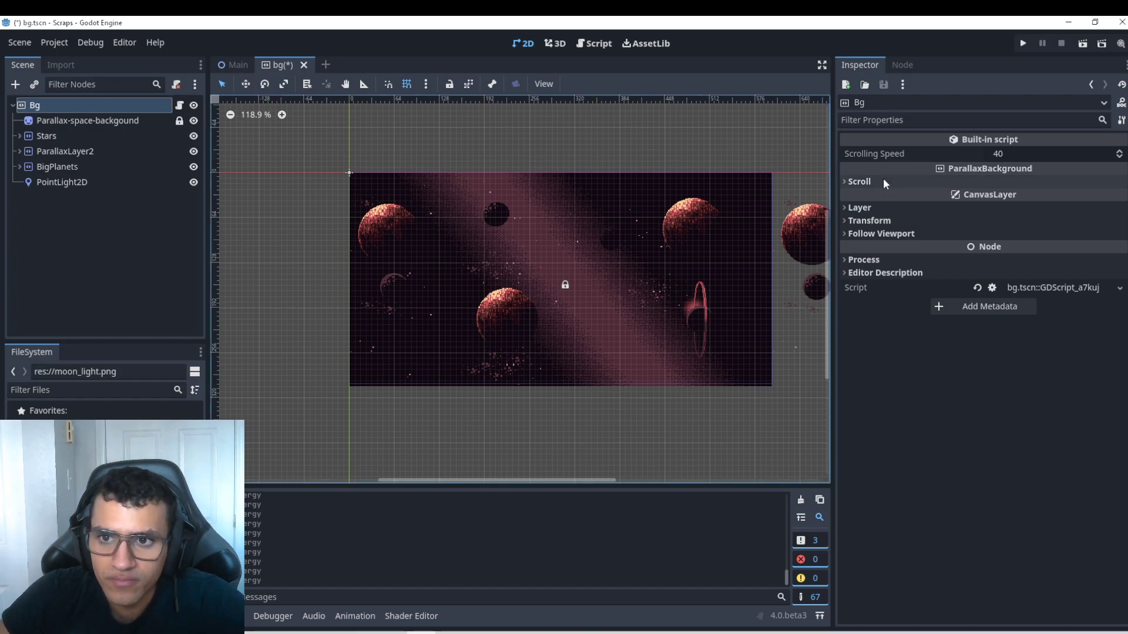
Step: Change Bg's CanvasLayer Layer value from -100 to 0, after briefly testing and reverting it
click(928, 208)
click(1084, 223)
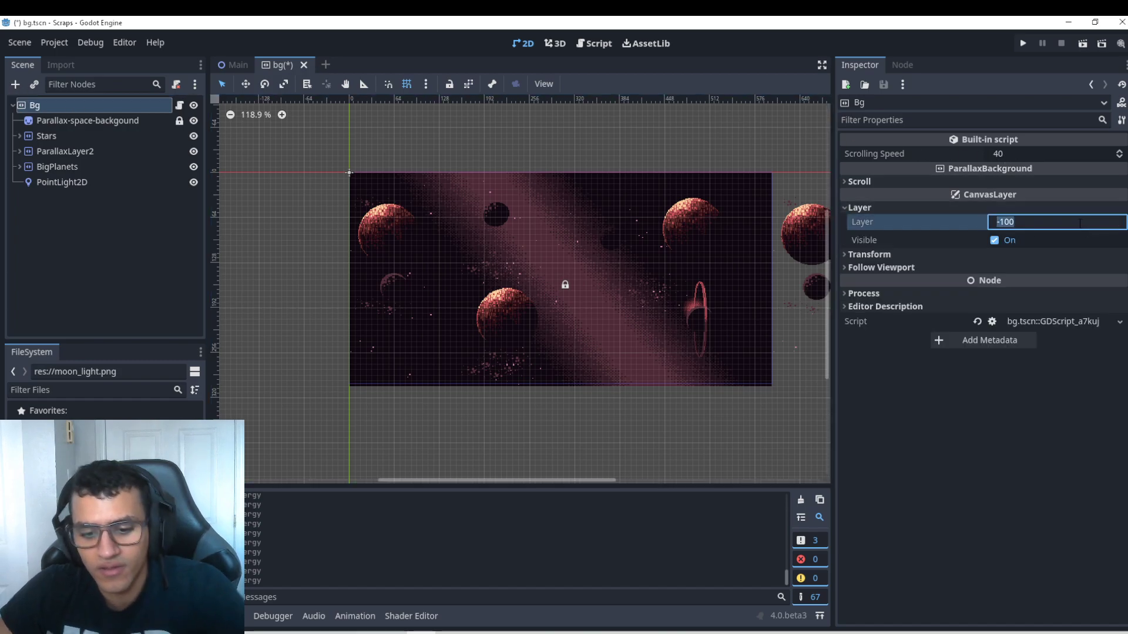
text(0)
key(Return)
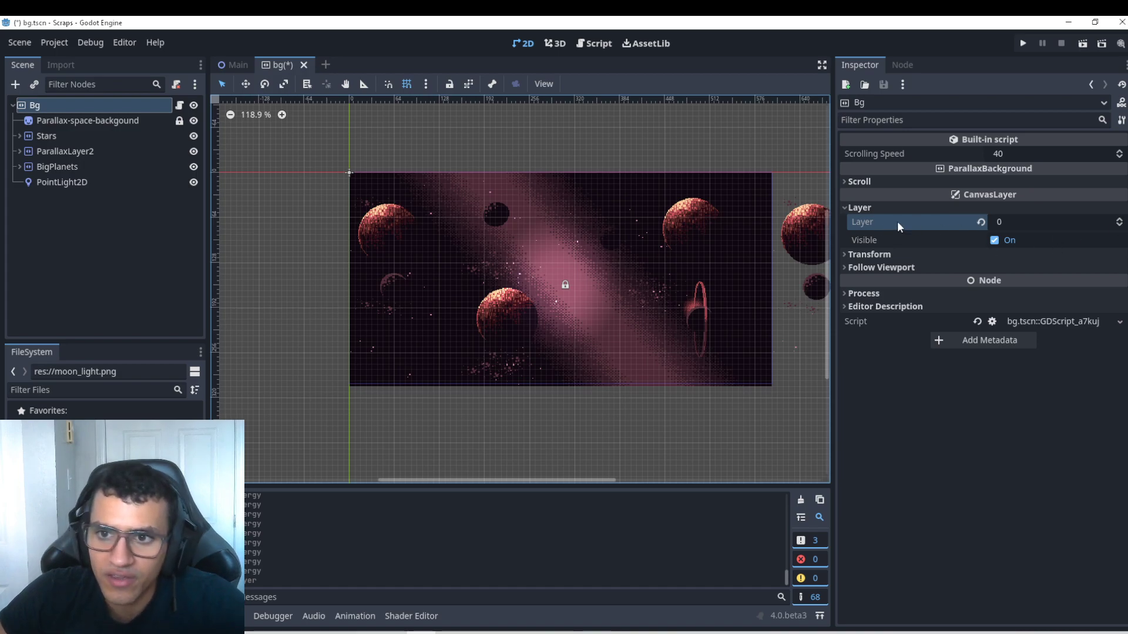
click(1006, 222)
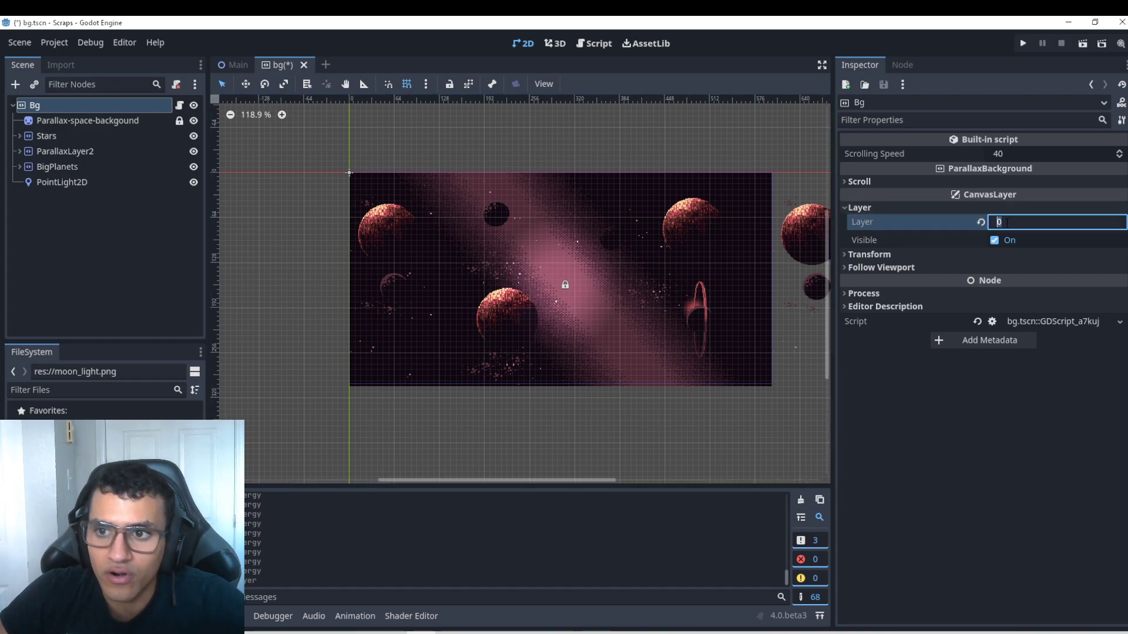
text(-100)
key(Return)
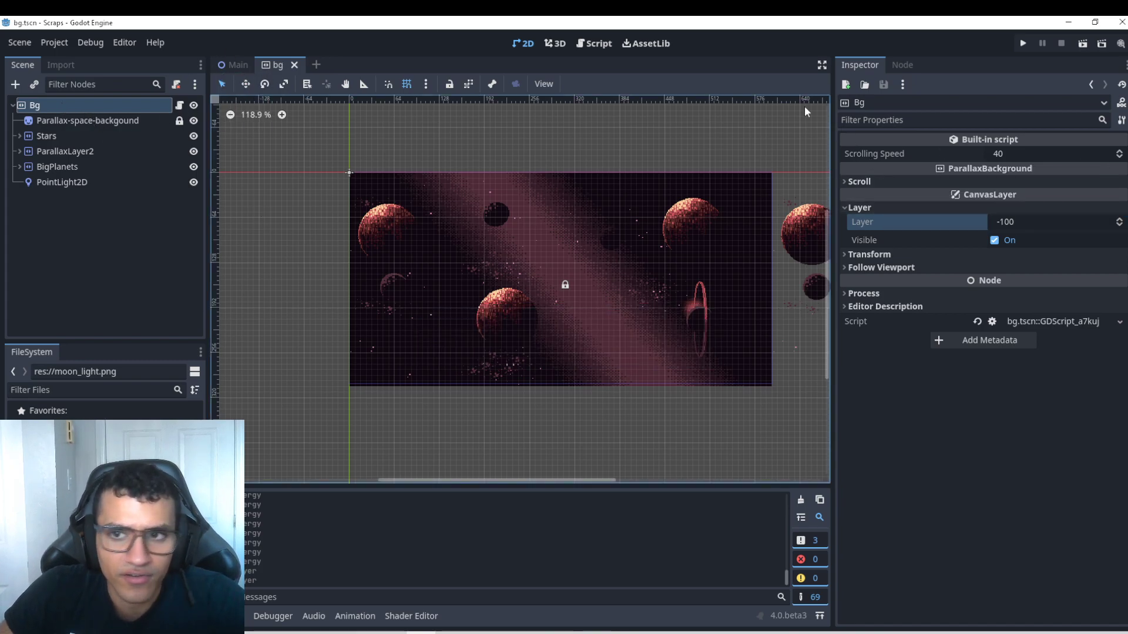
click(1036, 221)
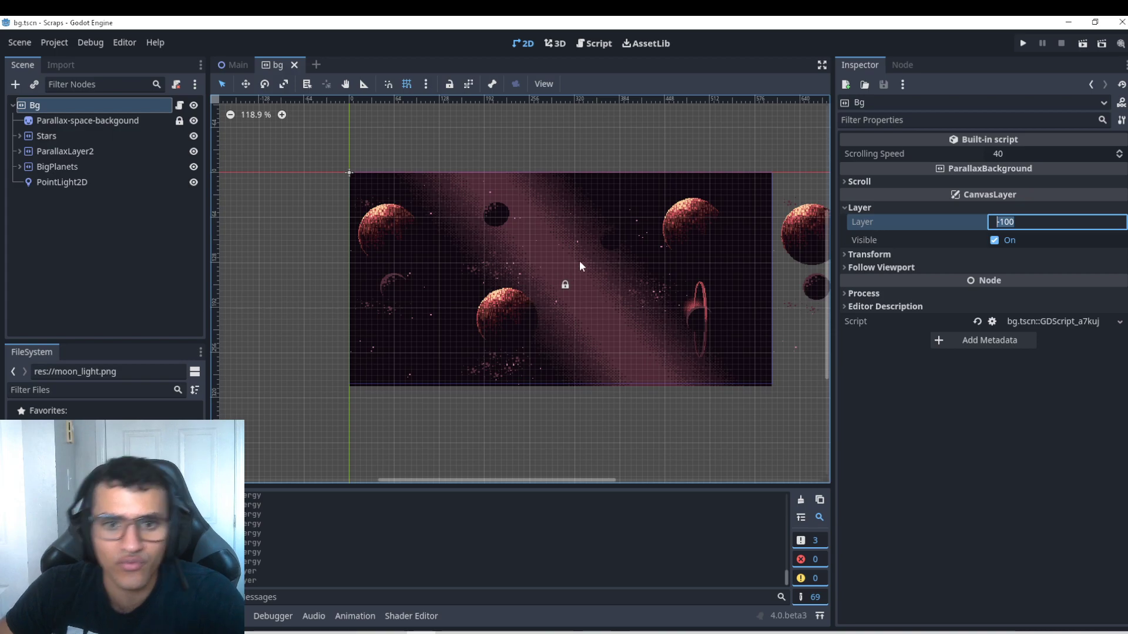
text(0)
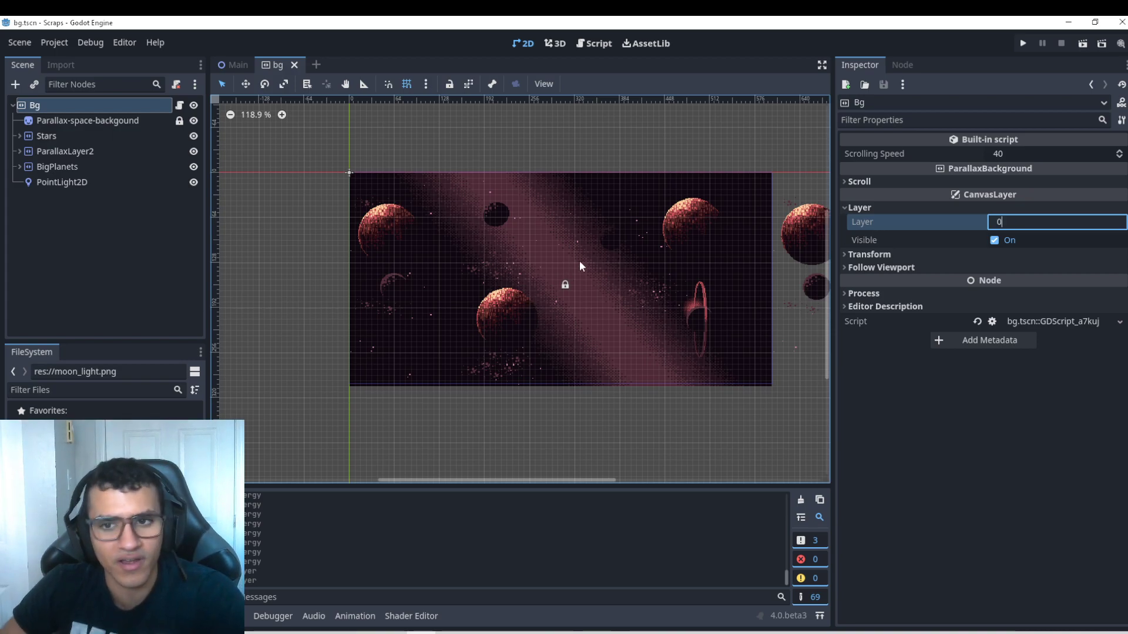
key(Return)
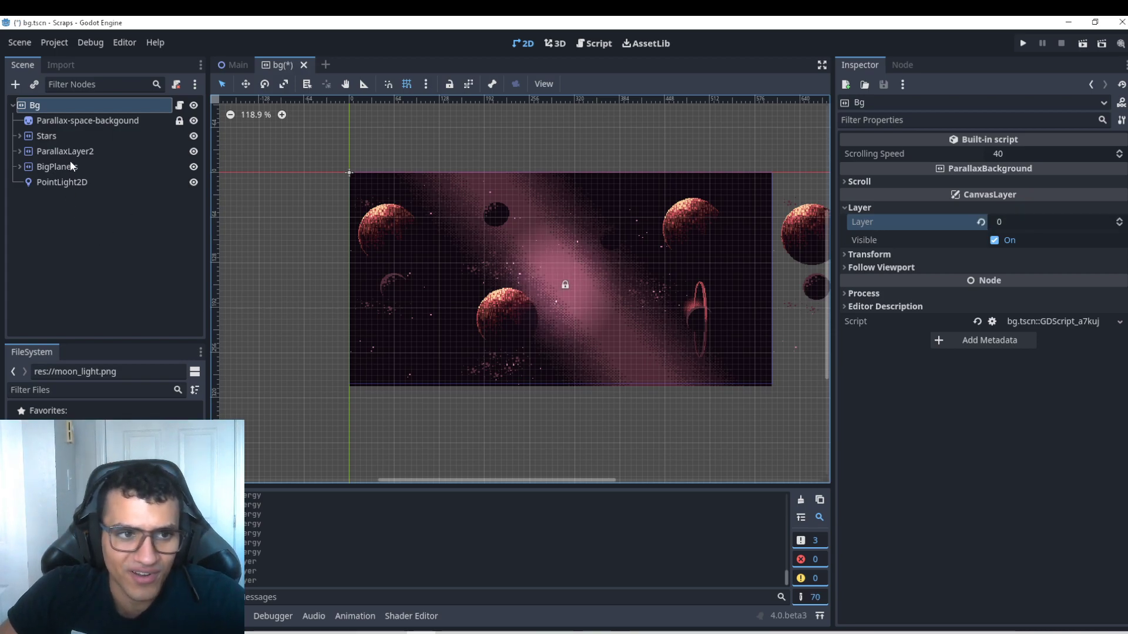
Step: Select the PointLight2D, enlarge its glow area, and shift it down and left
click(75, 182)
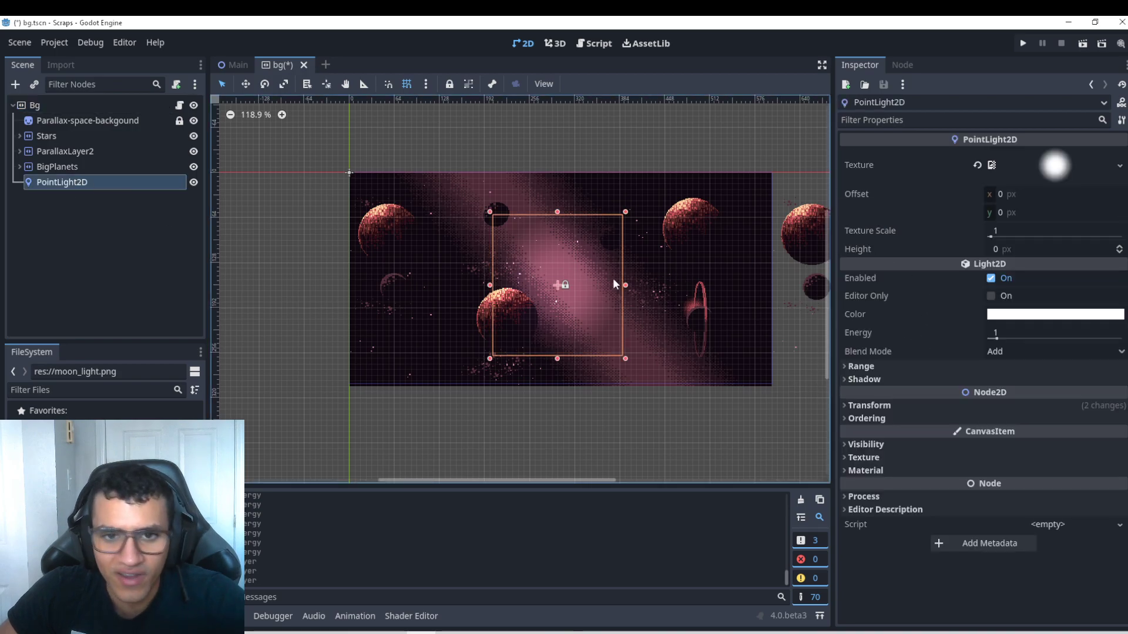
drag(625, 358, 697, 372)
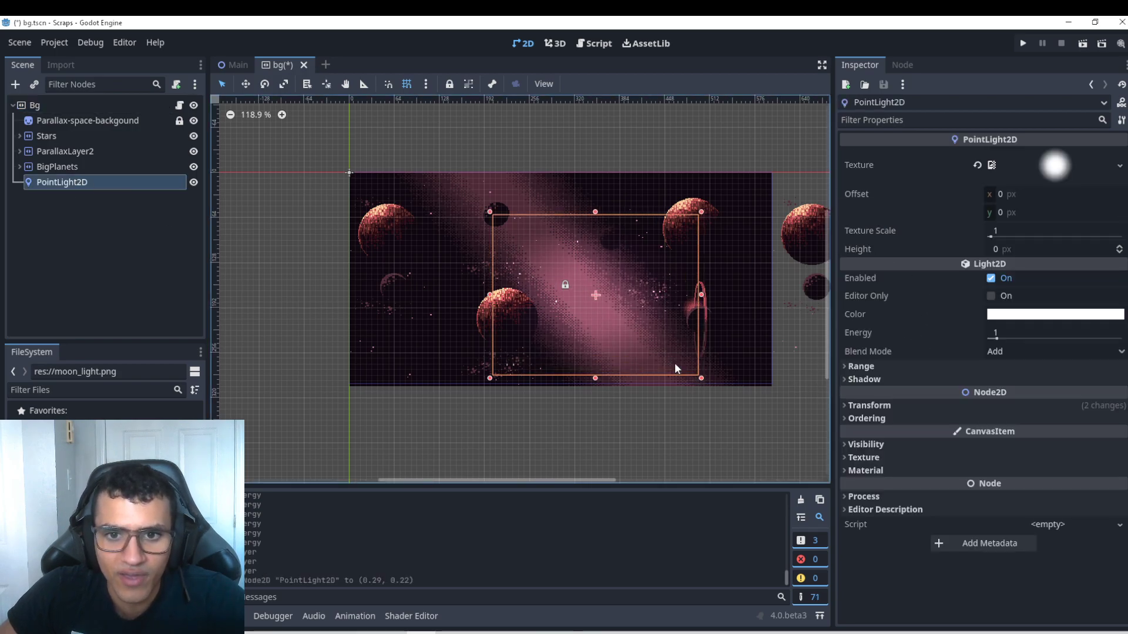
drag(546, 337, 513, 354)
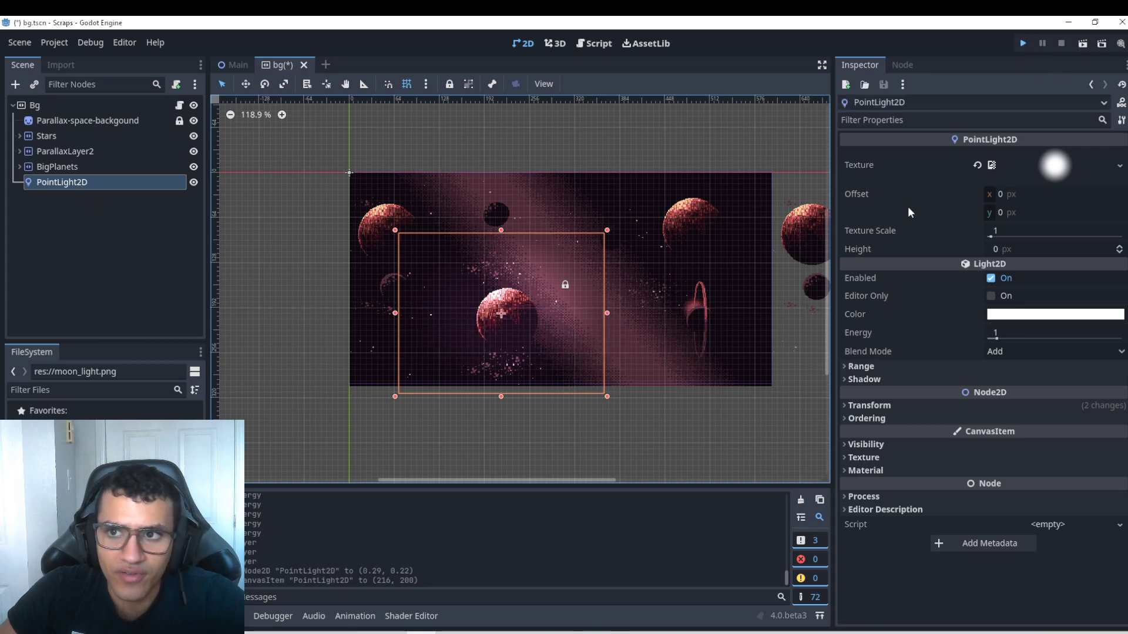
Step: Preview the lighting with F5, then shrink the light and centre it on the large planet
key(F5)
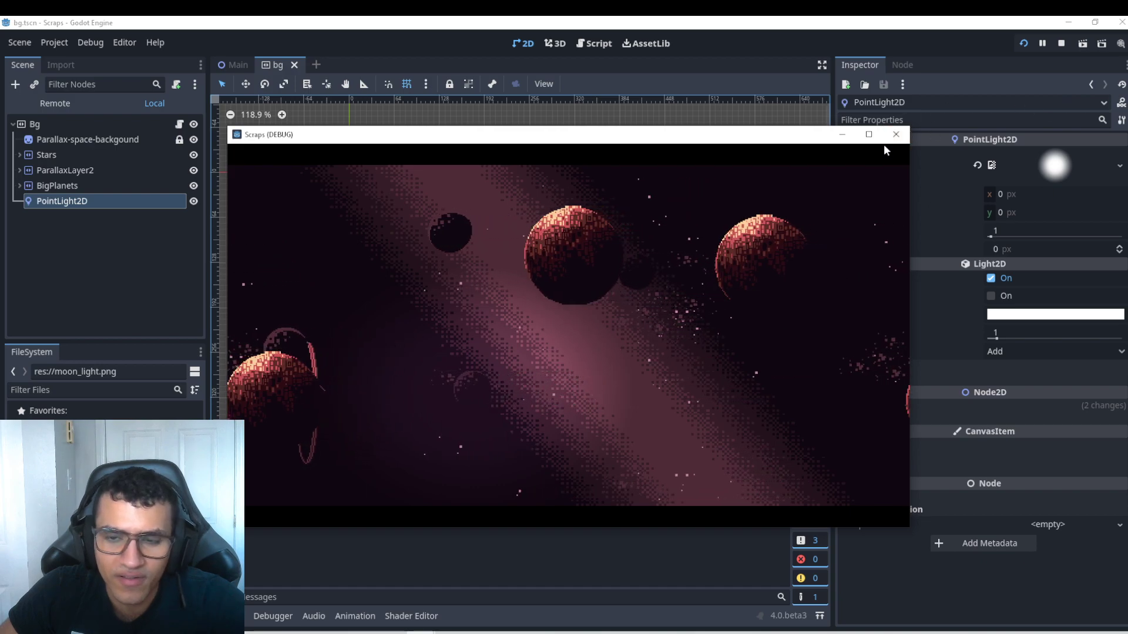
click(896, 134)
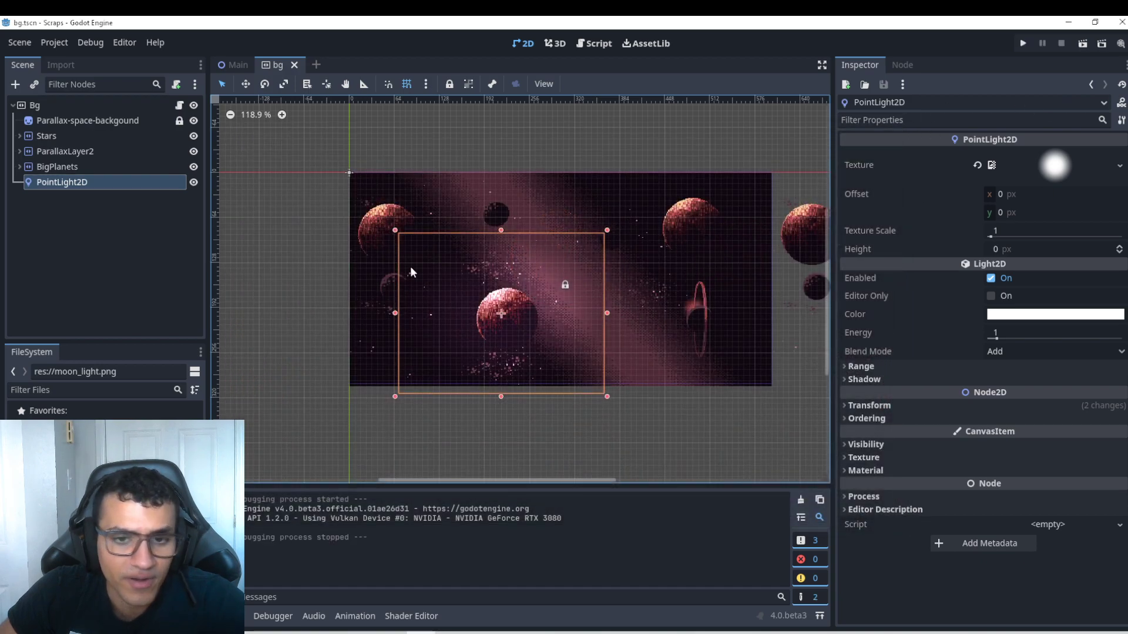
drag(606, 231, 475, 287)
drag(467, 340, 538, 322)
Step: Save the scene and reparent the point light under BigPlanets
key(ctrl+s)
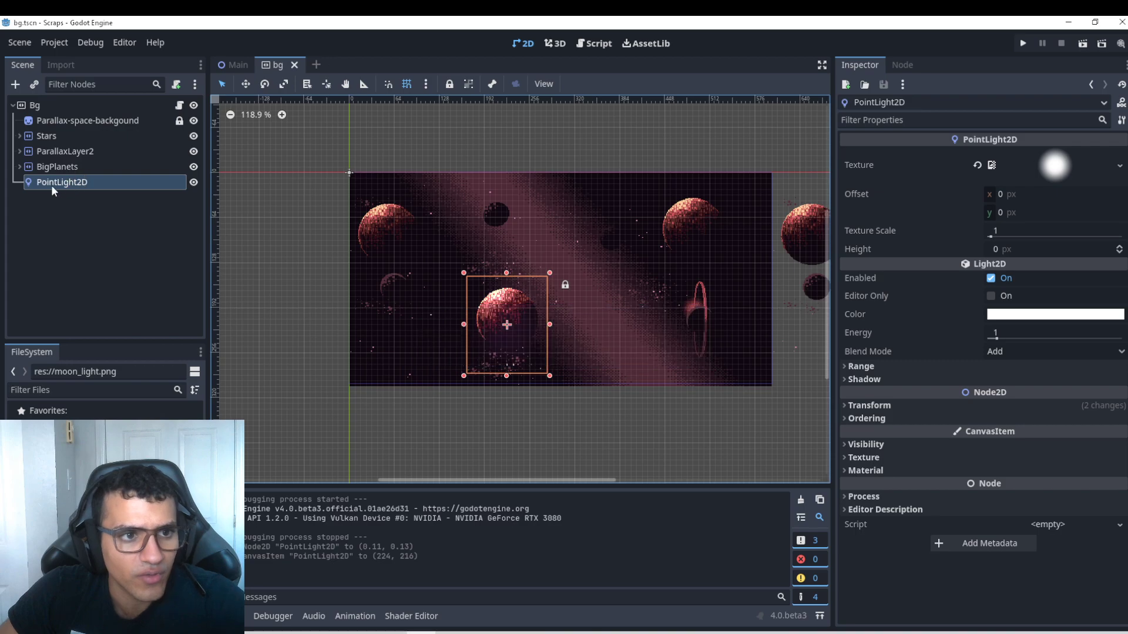
click(19, 167)
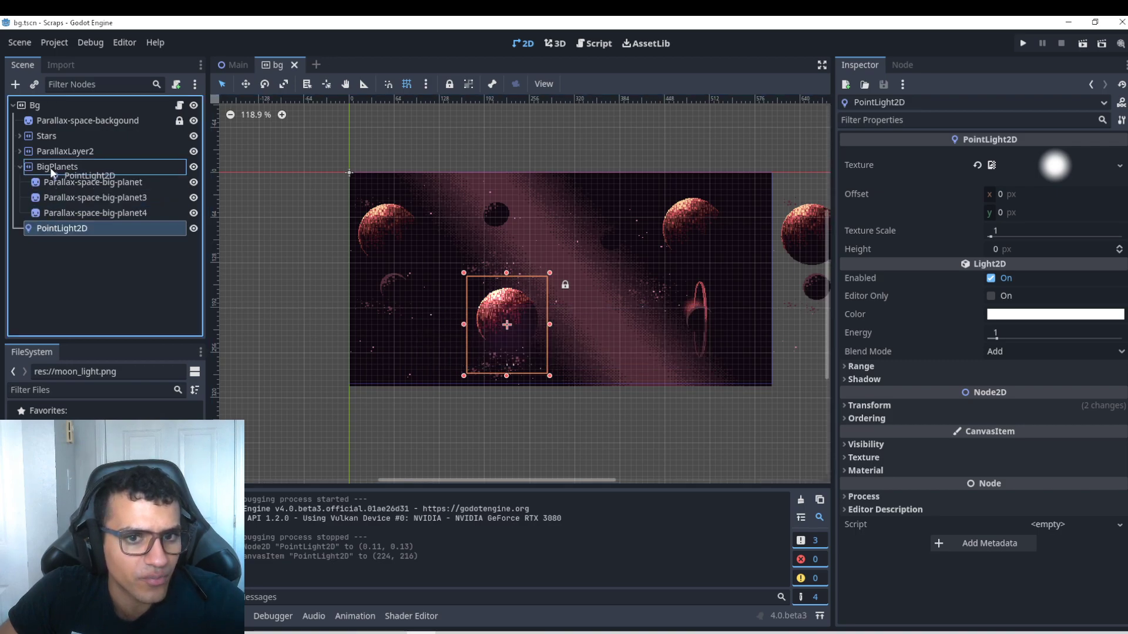
drag(52, 171, 76, 219)
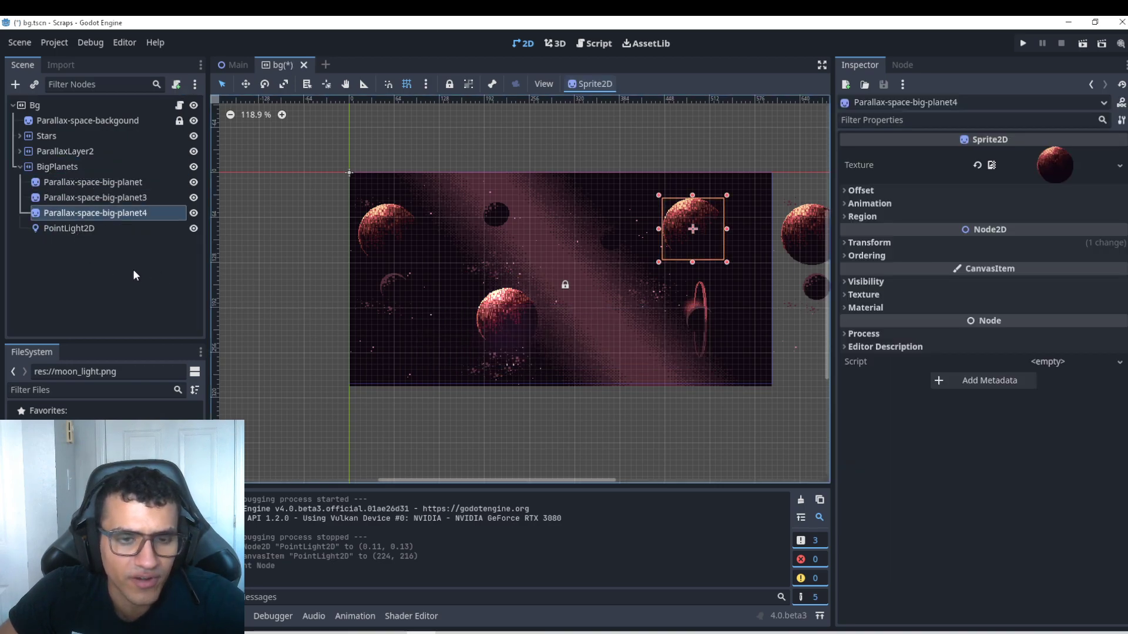
click(90, 229)
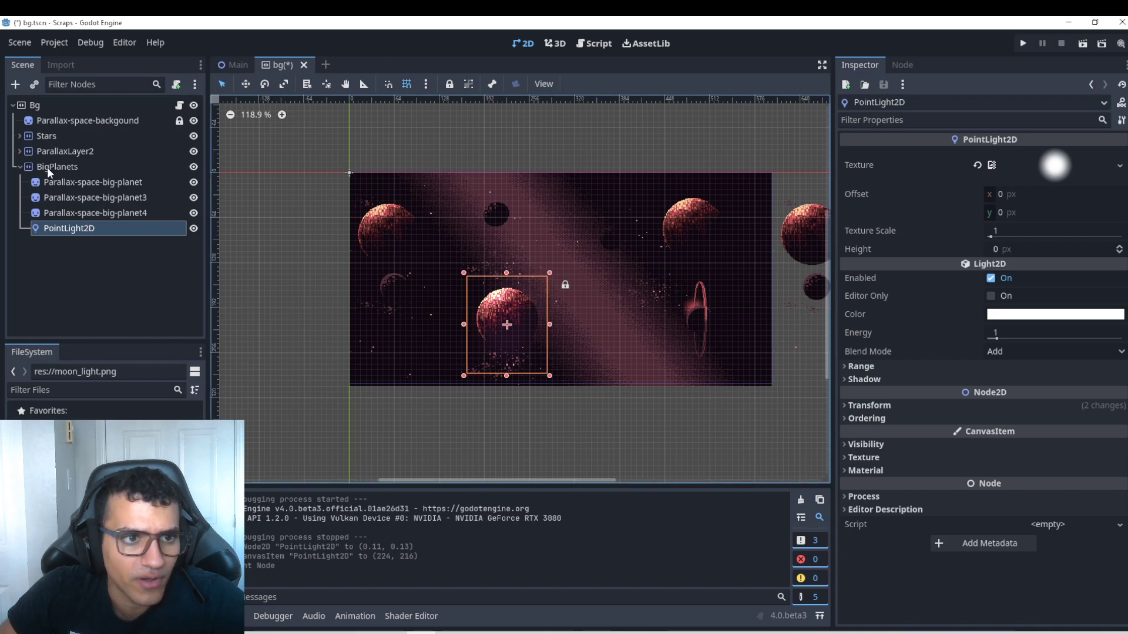
Step: Move the point light so it sits directly under ParallaxLayer2
click(19, 150)
click(33, 150)
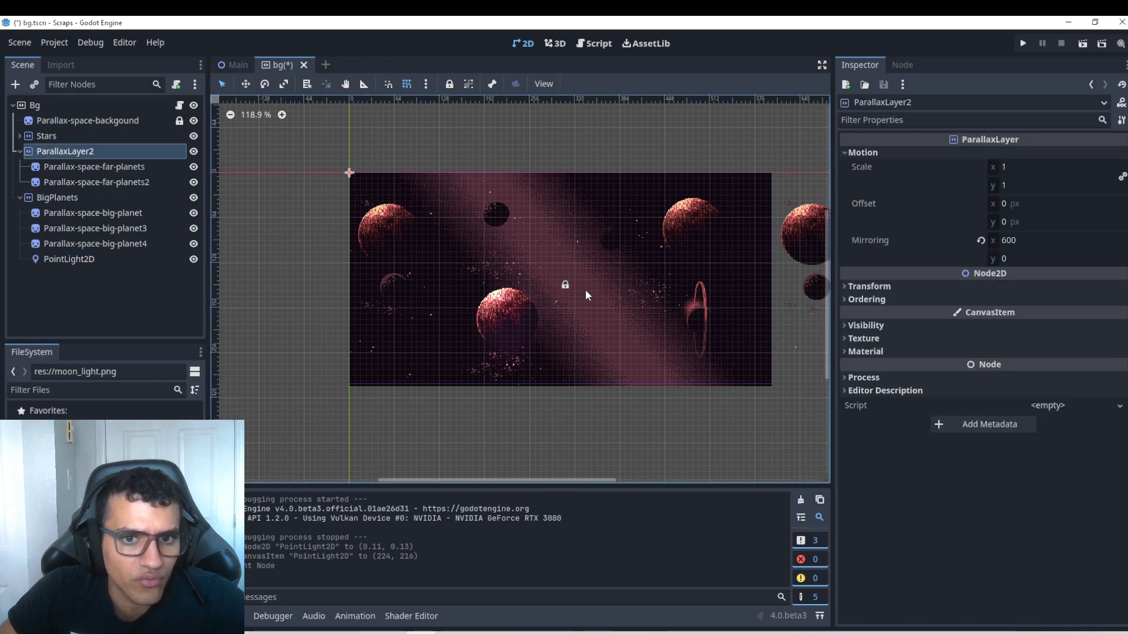
click(121, 183)
click(125, 167)
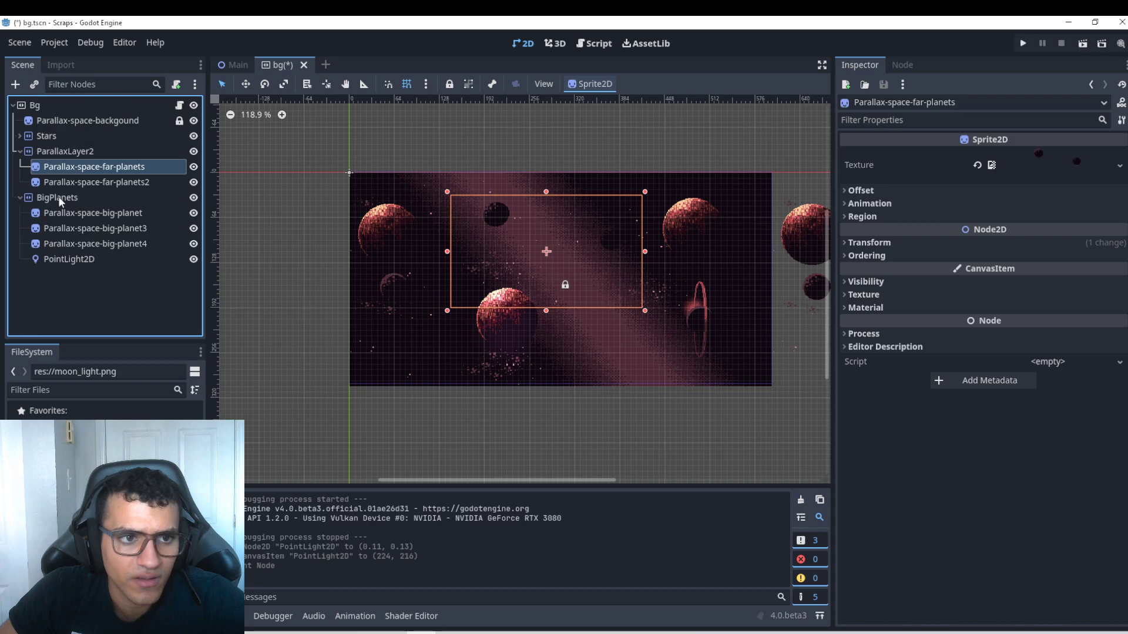
drag(68, 259, 89, 162)
click(89, 182)
click(90, 164)
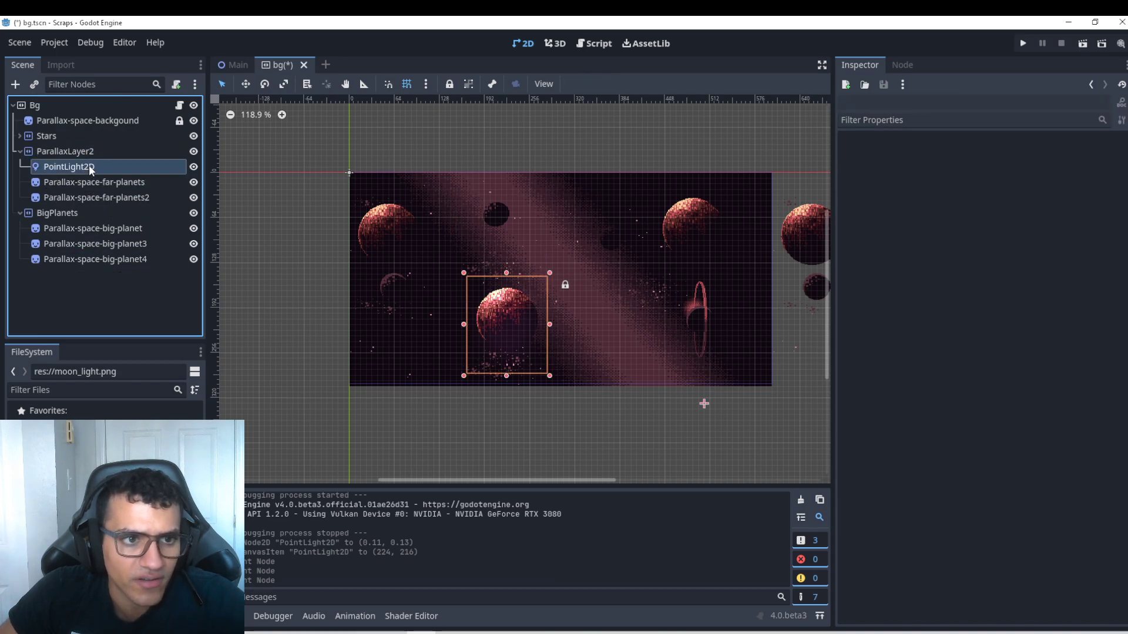
click(519, 305)
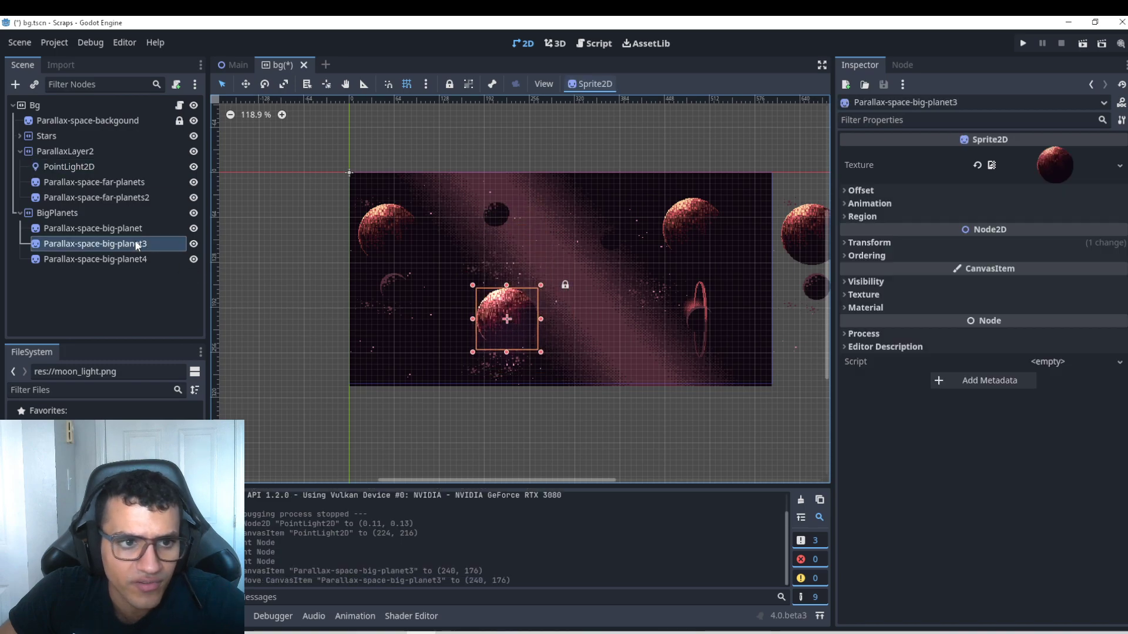
click(94, 168)
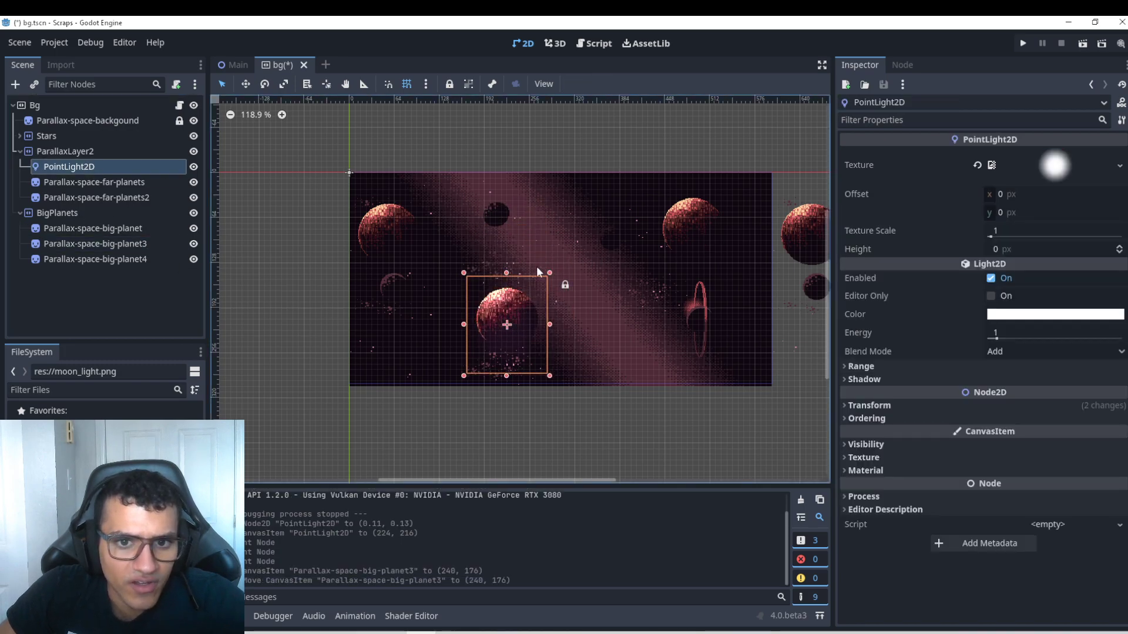
Step: Shrink the light to a small glow and place it on the dark planet near the top
drag(537, 266, 532, 156)
drag(465, 374, 462, 263)
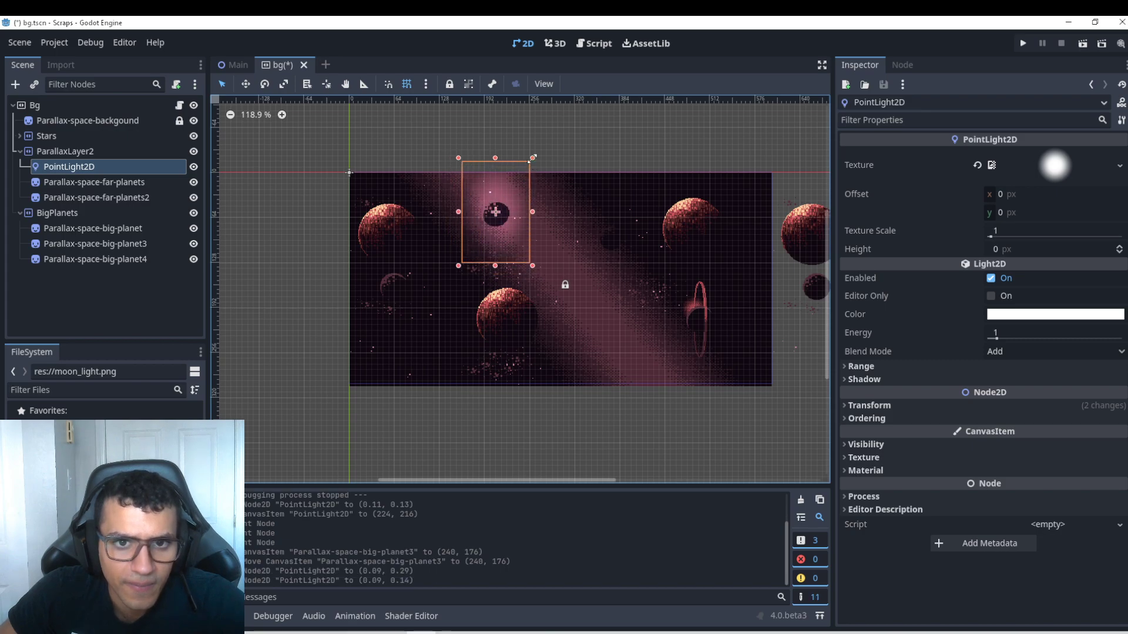
drag(533, 157, 529, 202)
drag(499, 245, 372, 316)
Step: Duplicate the point light into copies, undoing an accidental nudge of Parallax-space-far-planets2
key(ctrl+d)
key(ctrl+d)
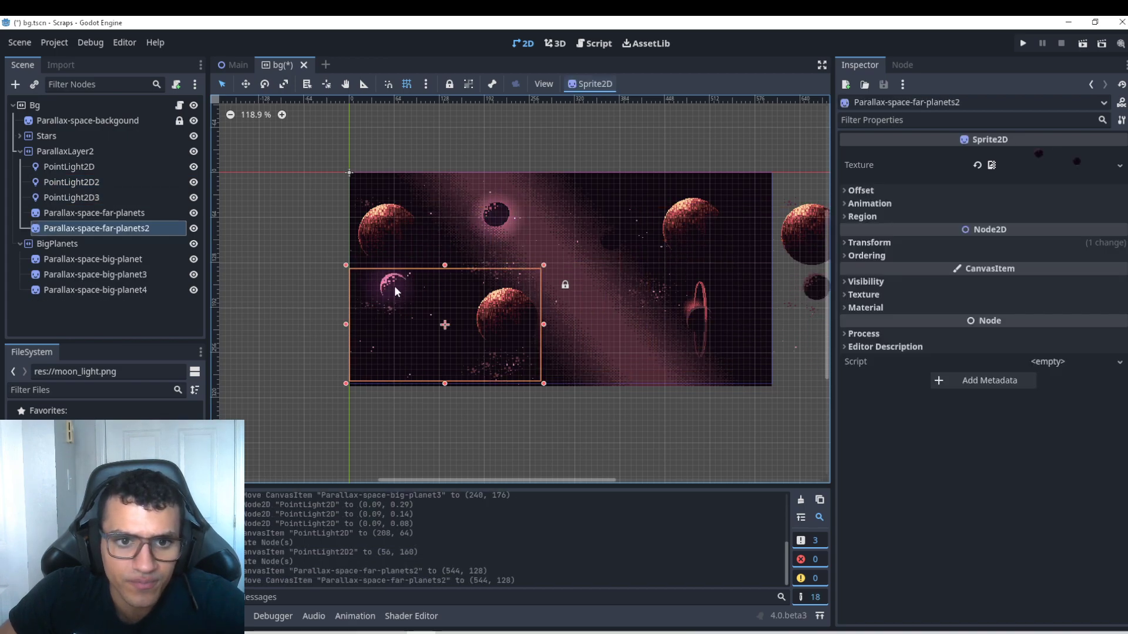
click(105, 194)
key(ctrl+d)
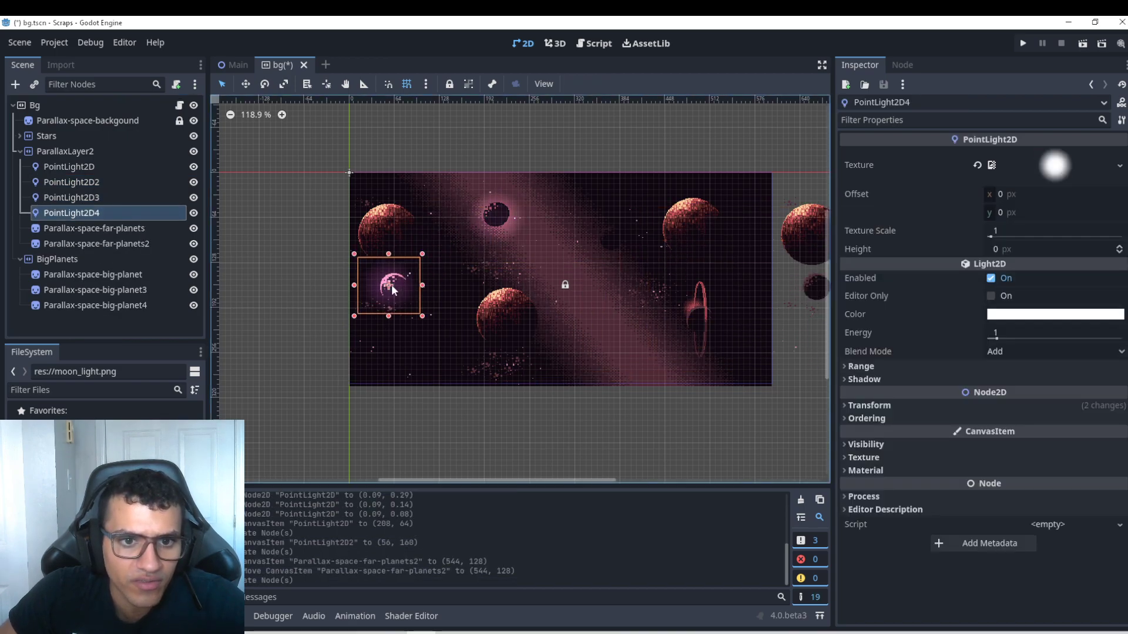
drag(391, 285, 712, 184)
key(ctrl+z)
key(ctrl+z)
click(114, 197)
Step: Shrink PointLight2D3 to a small square and move it onto the faint planet right of centre
drag(359, 316, 650, 249)
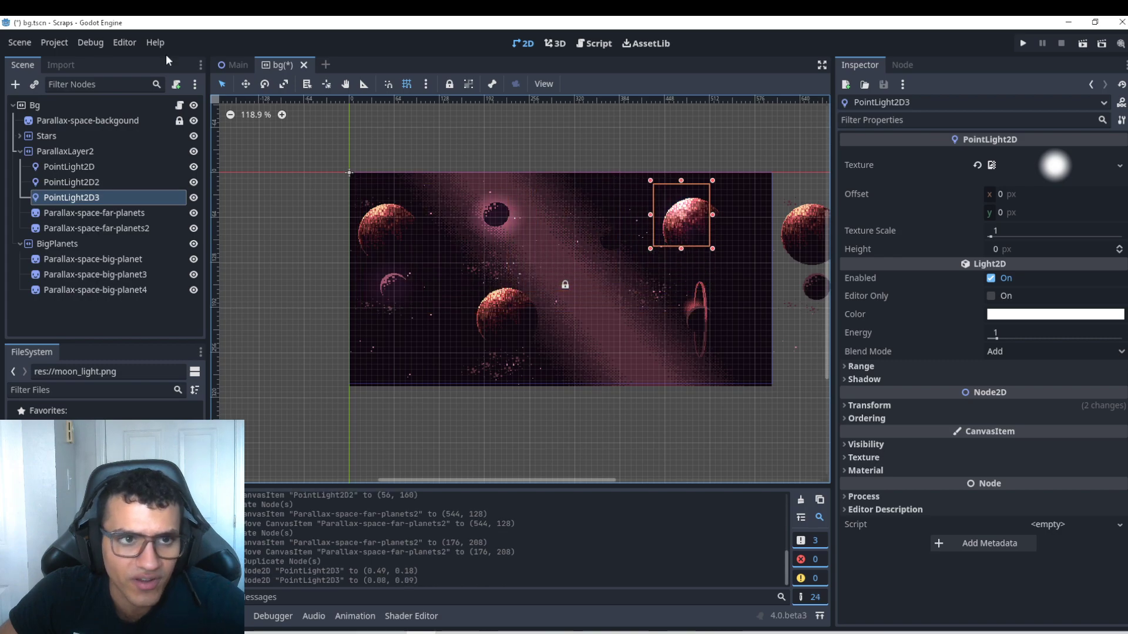
click(245, 84)
drag(695, 215, 621, 235)
click(222, 84)
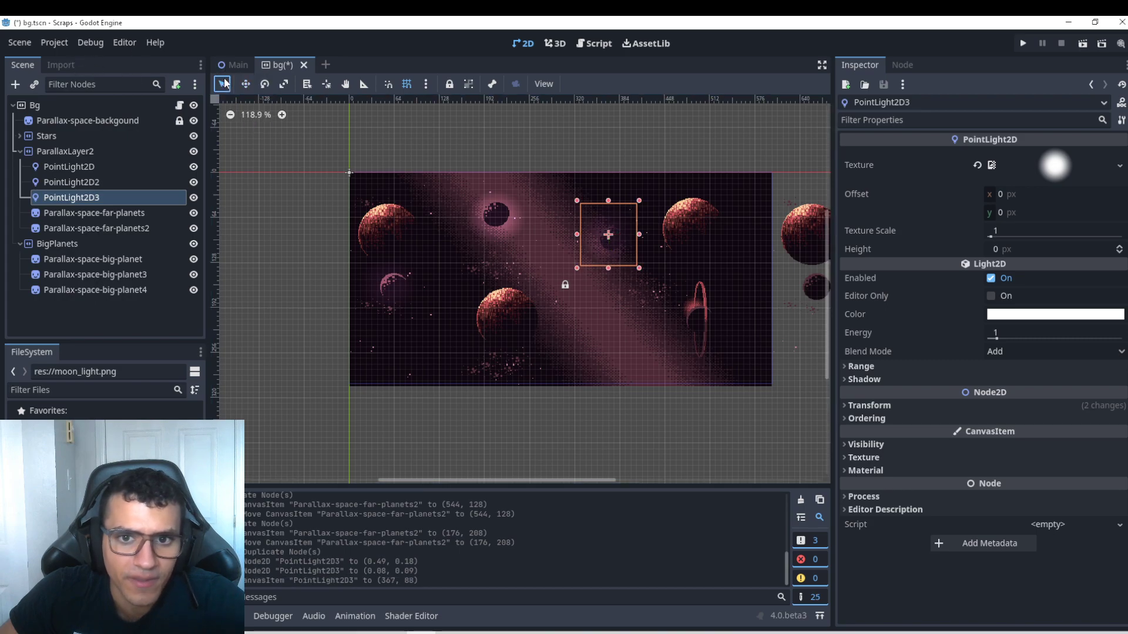
scroll(531, 273, up, 5)
scroll(622, 241, up, 6)
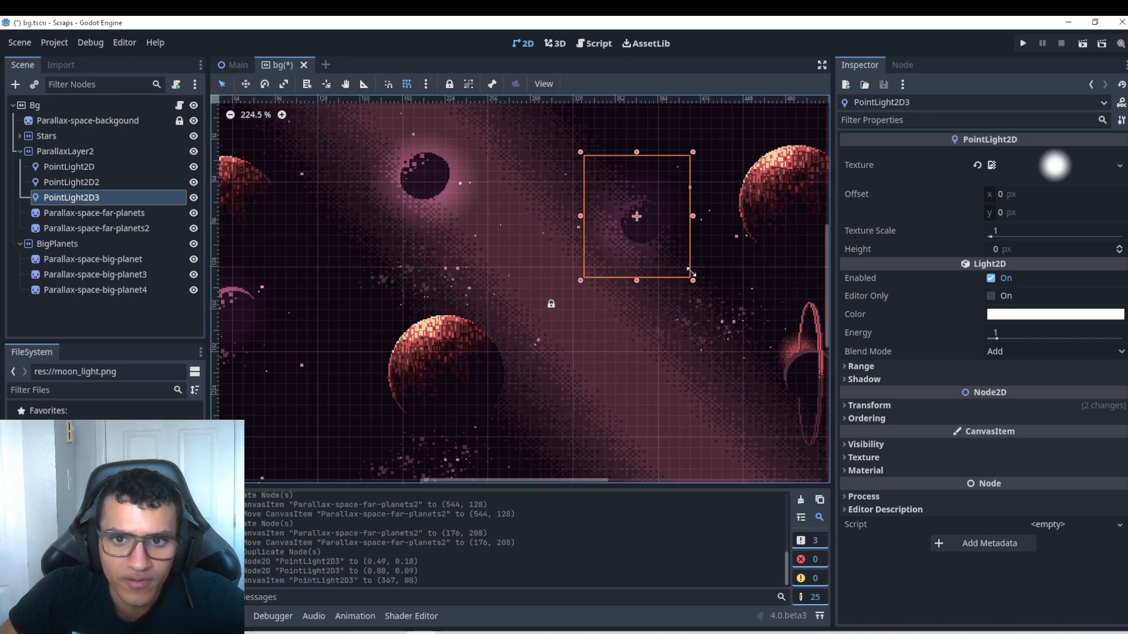
Step: Slightly enlarge PointLight2D3's glow, save the scene, and run the game
click(691, 272)
drag(693, 281, 692, 280)
key(ctrl+s)
scroll(693, 280, down, 9)
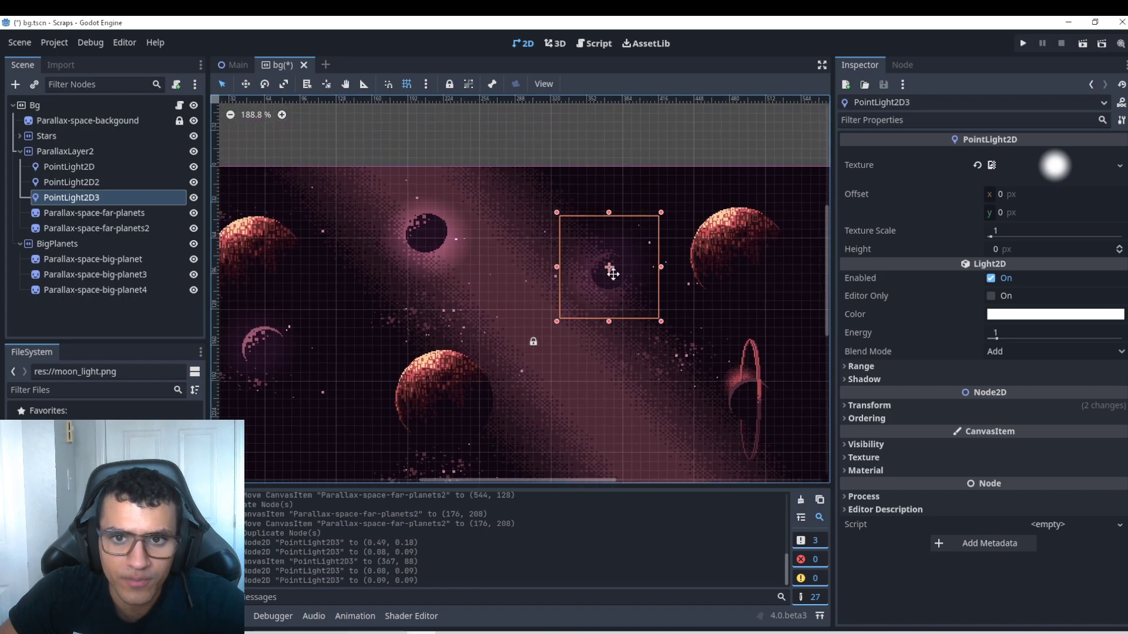
click(1024, 44)
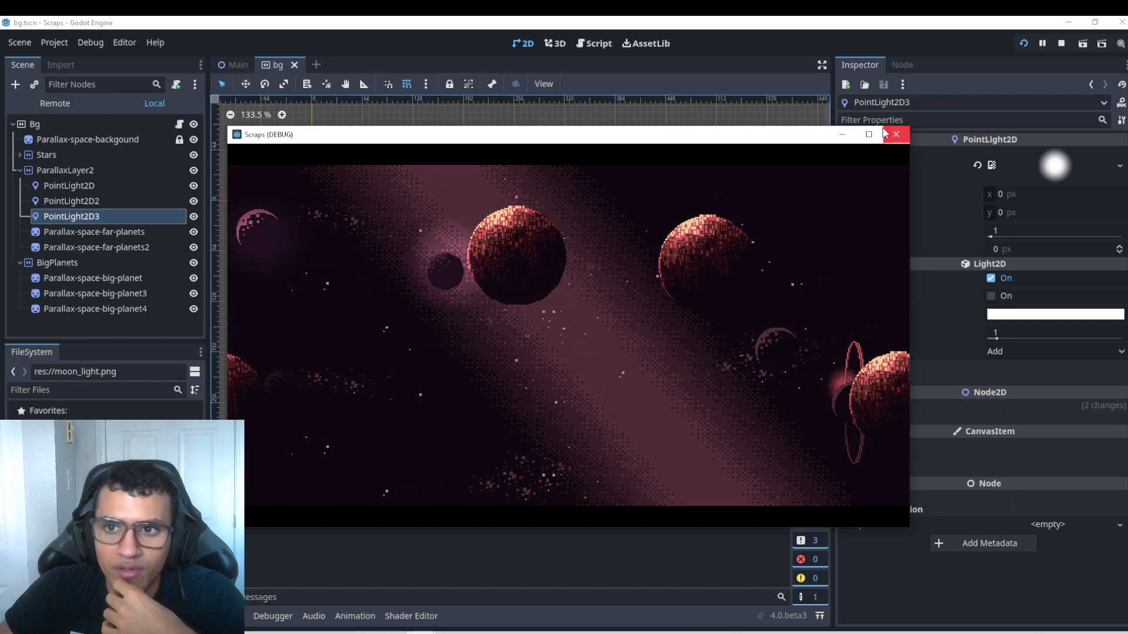
Step: Close the running game and zoom the viewport to check PointLight2D3's placement
click(895, 134)
scroll(659, 227, up, 2)
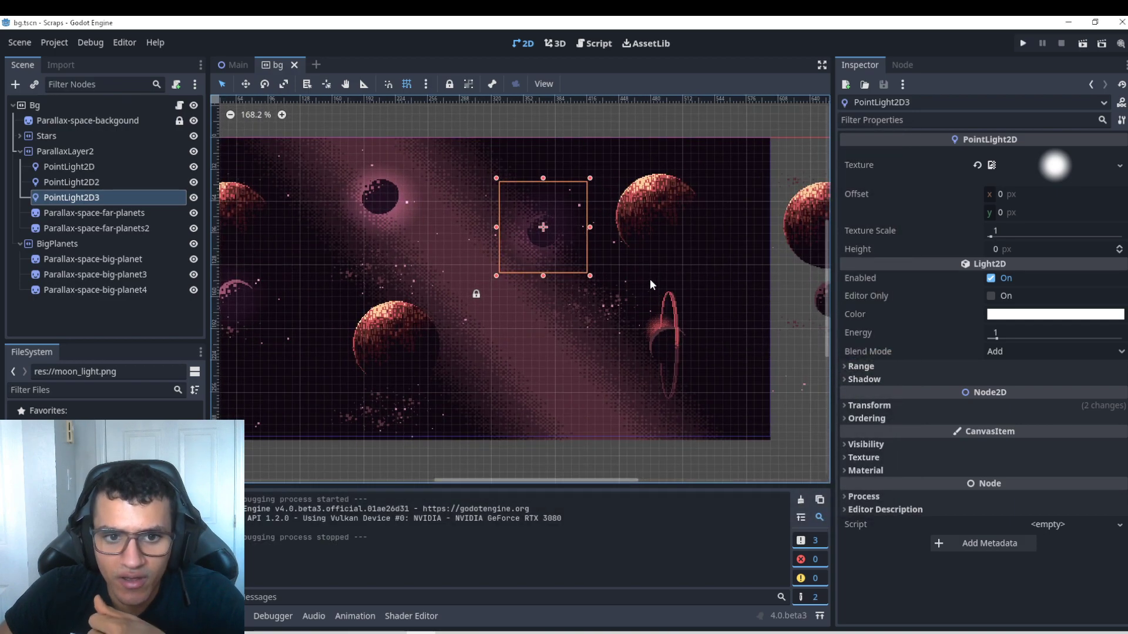
scroll(649, 284, down, 4)
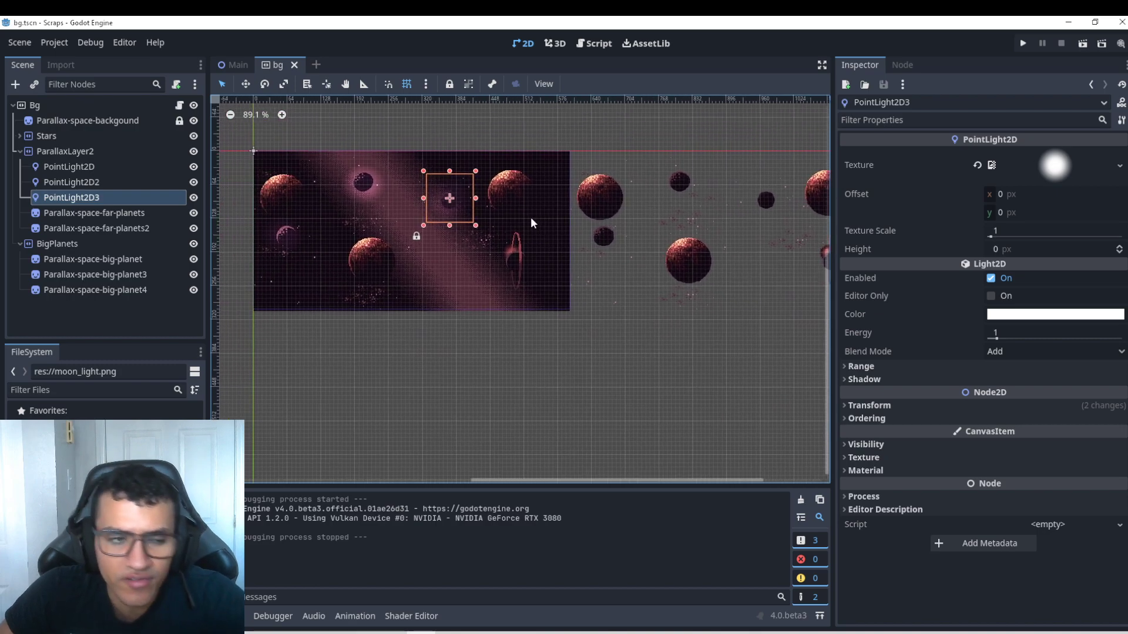
scroll(569, 265, down, 1)
scroll(646, 214, up, 3)
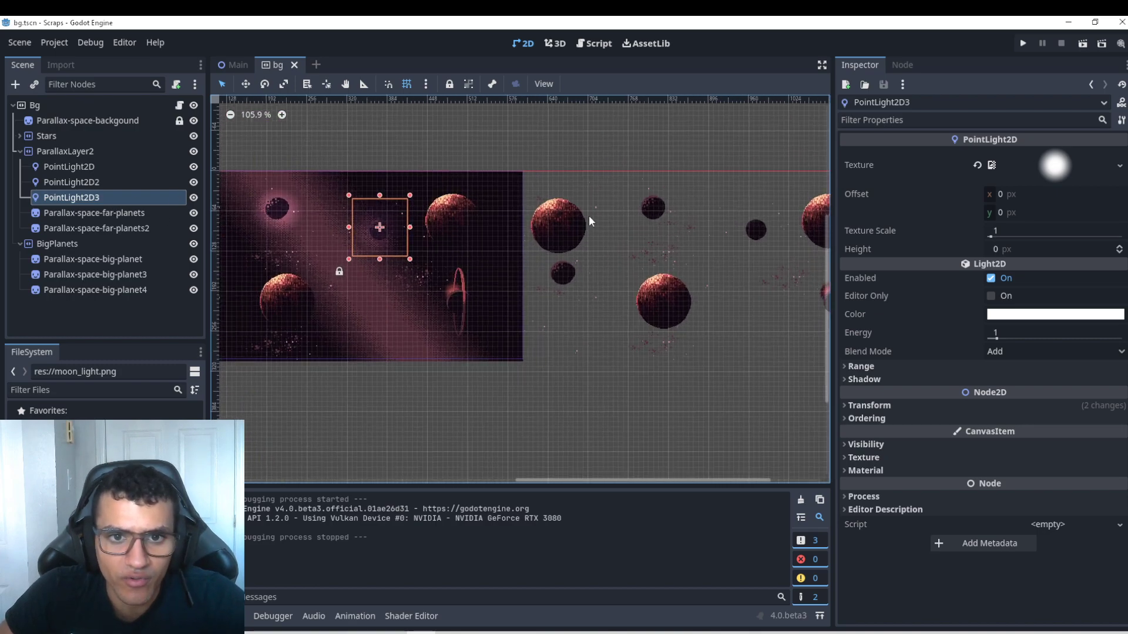
Step: Undo a stray duplicate, then select the first three moon lights and duplicate them
key(ctrl+d)
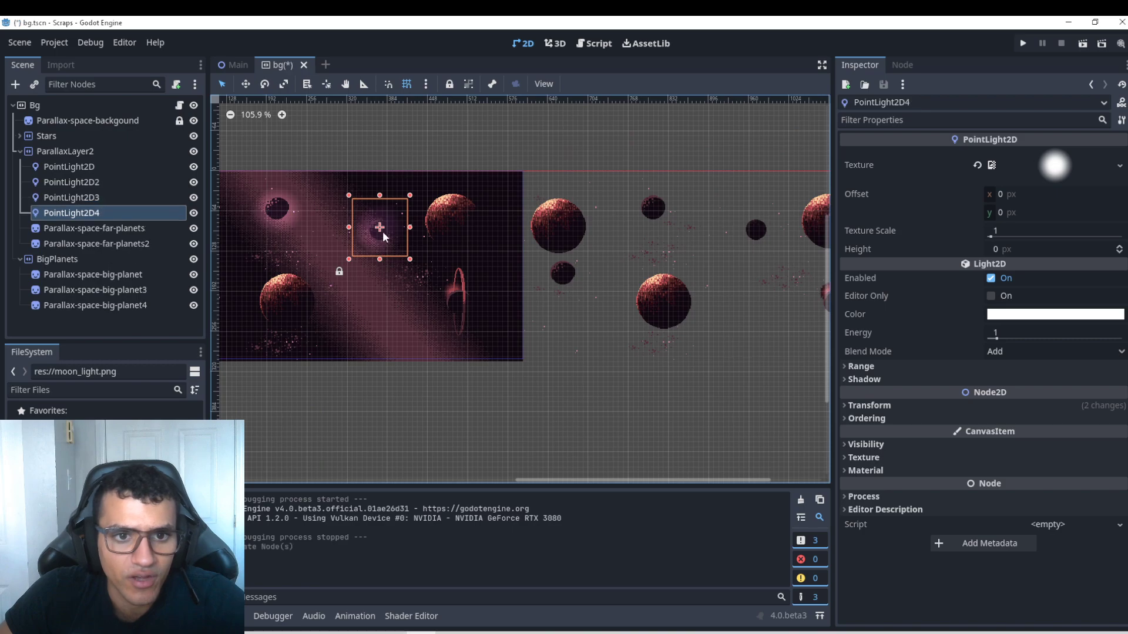
mouse_move(382, 231)
mouse_down()
mouse_move(509, 257)
mouse_move(383, 231)
mouse_up()
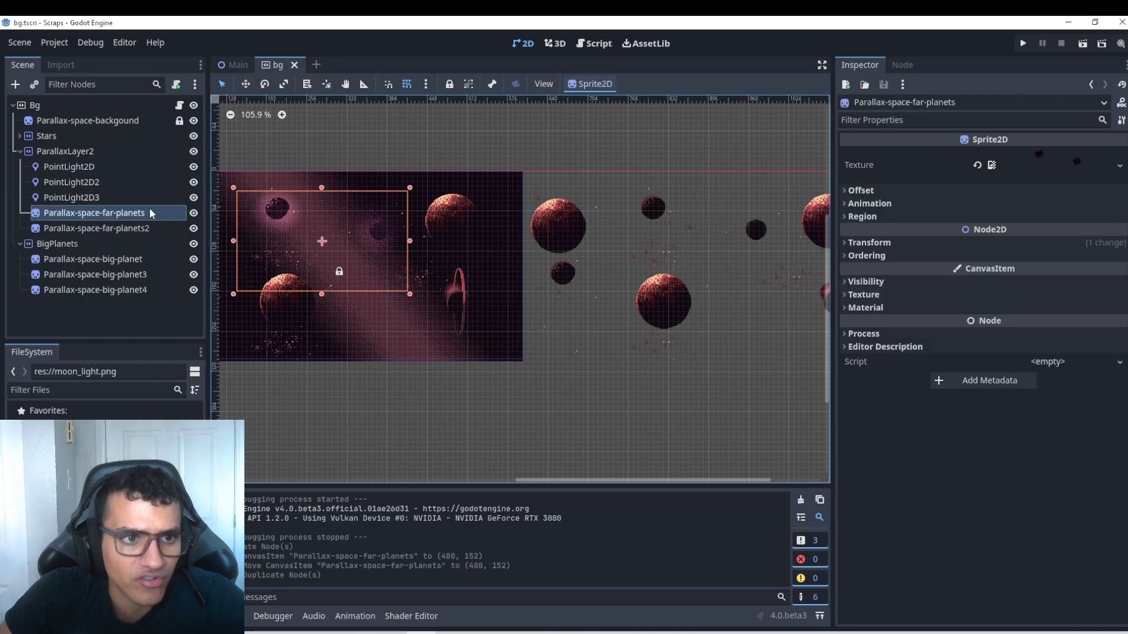
key(ctrl+z)
shift+click(93, 170)
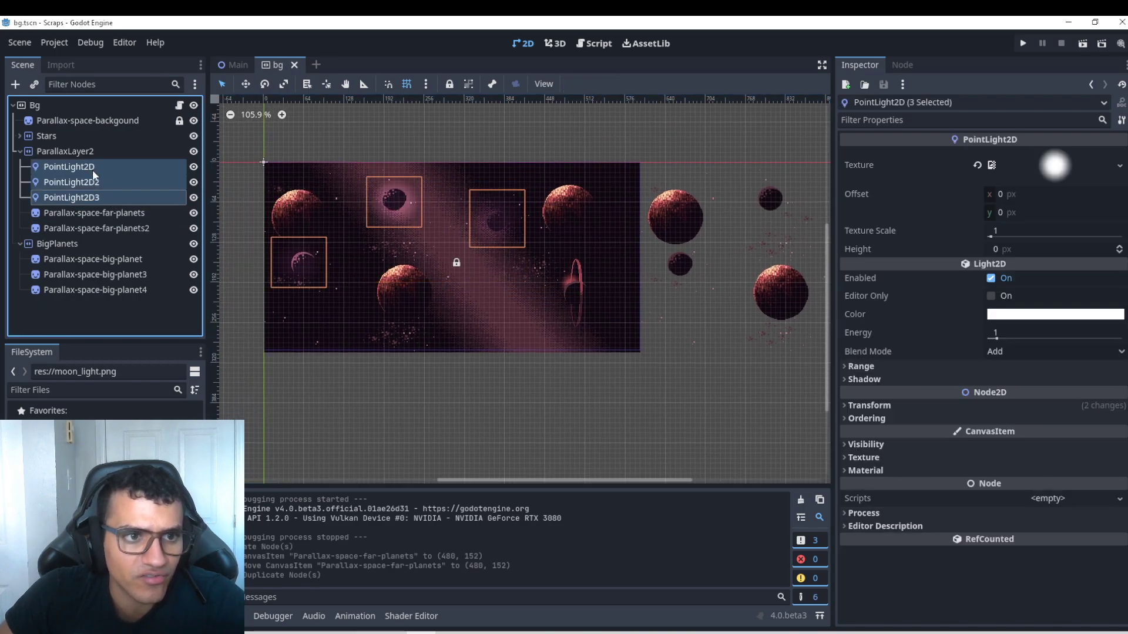
key(ctrl+d)
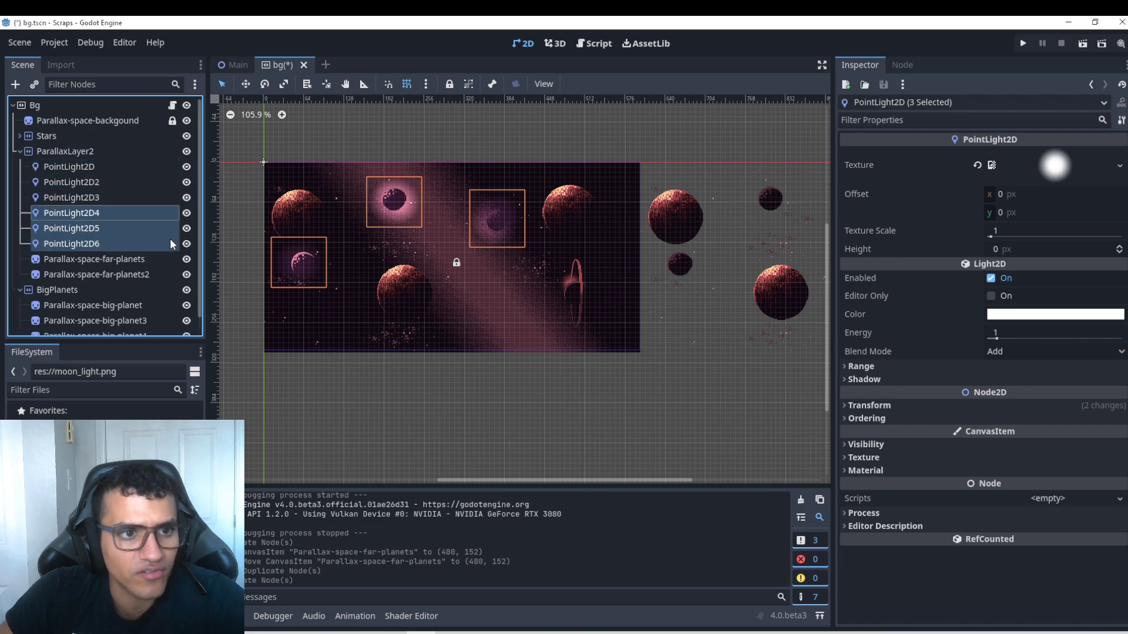
Step: Move the three new lights onto the far planets on the right and save the scene
click(246, 84)
scroll(441, 225, down, 2)
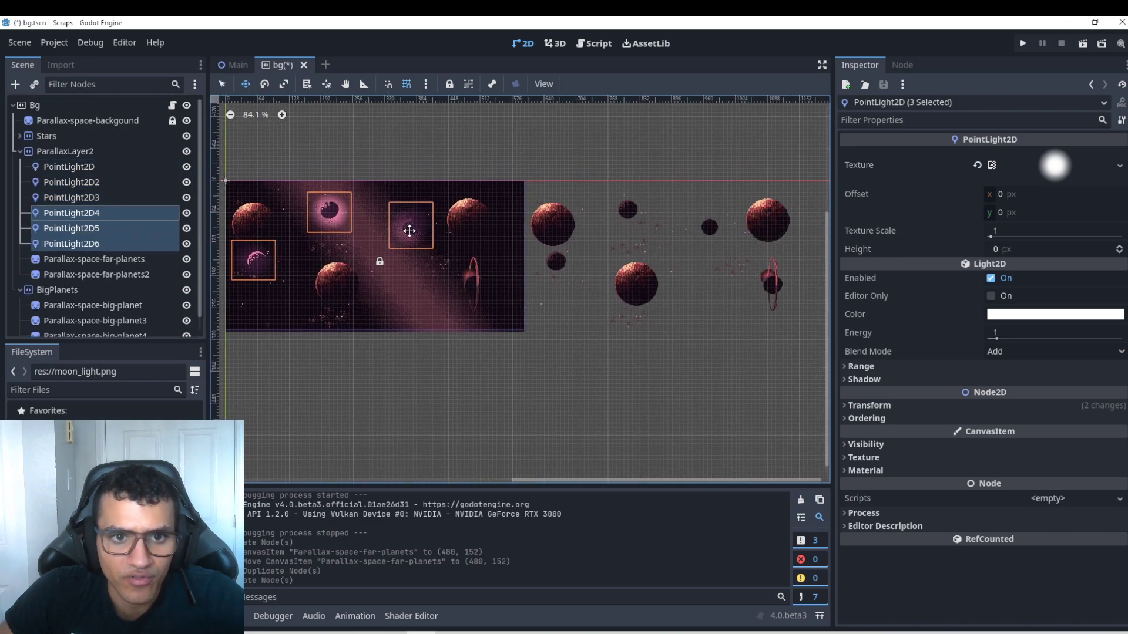
drag(409, 230, 710, 226)
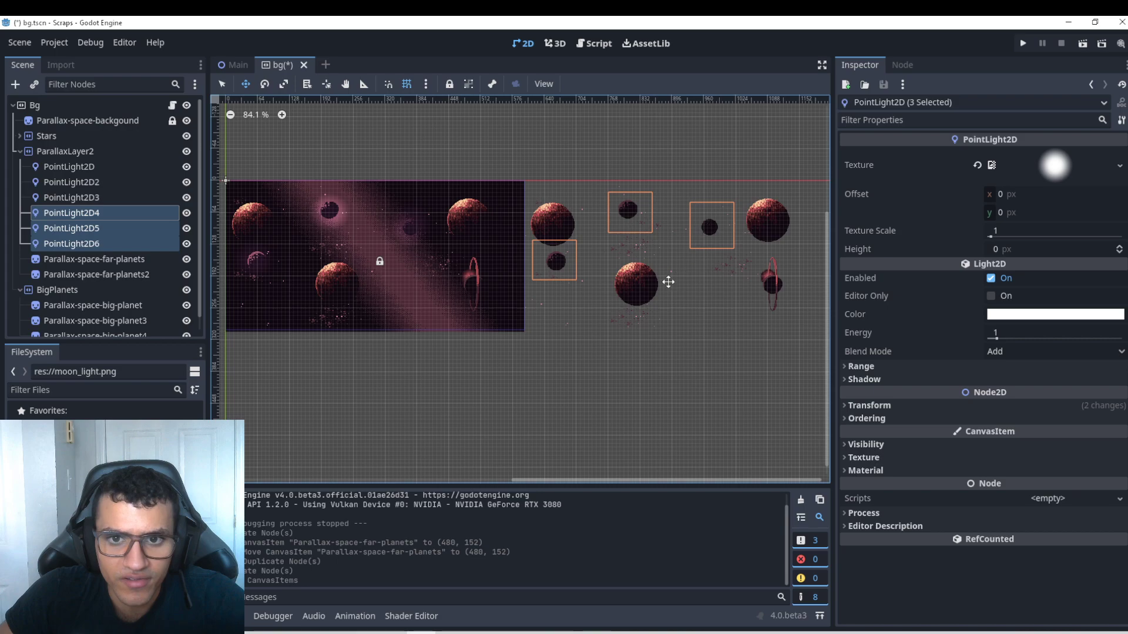
shift+scroll(561, 234, left, 3)
key(ctrl+s)
scroll(428, 204, up, 2)
scroll(629, 257, down, 3)
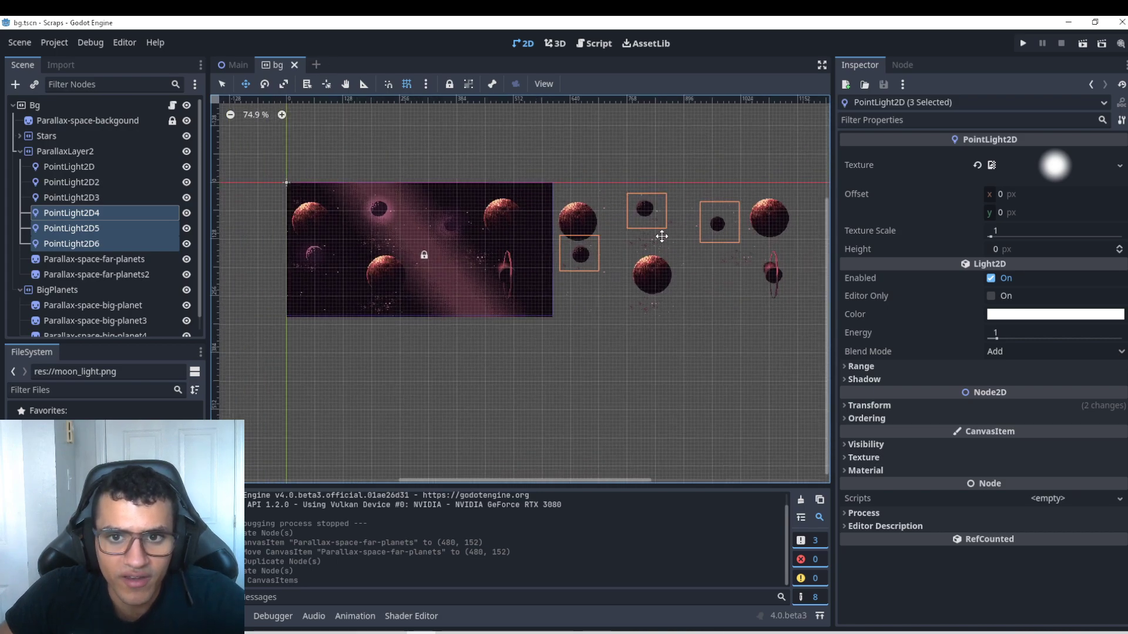
scroll(661, 236, down, 2)
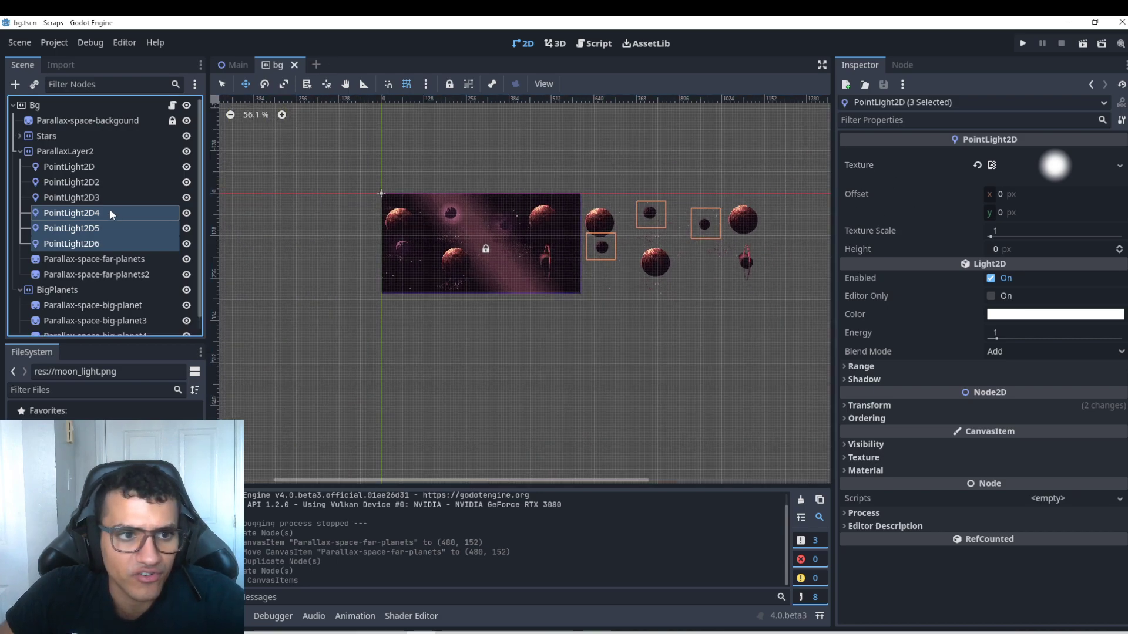
click(88, 212)
scroll(408, 226, up, 5)
Step: Add an AnimationPlayer node as a child of ParallaxLayer2
click(94, 150)
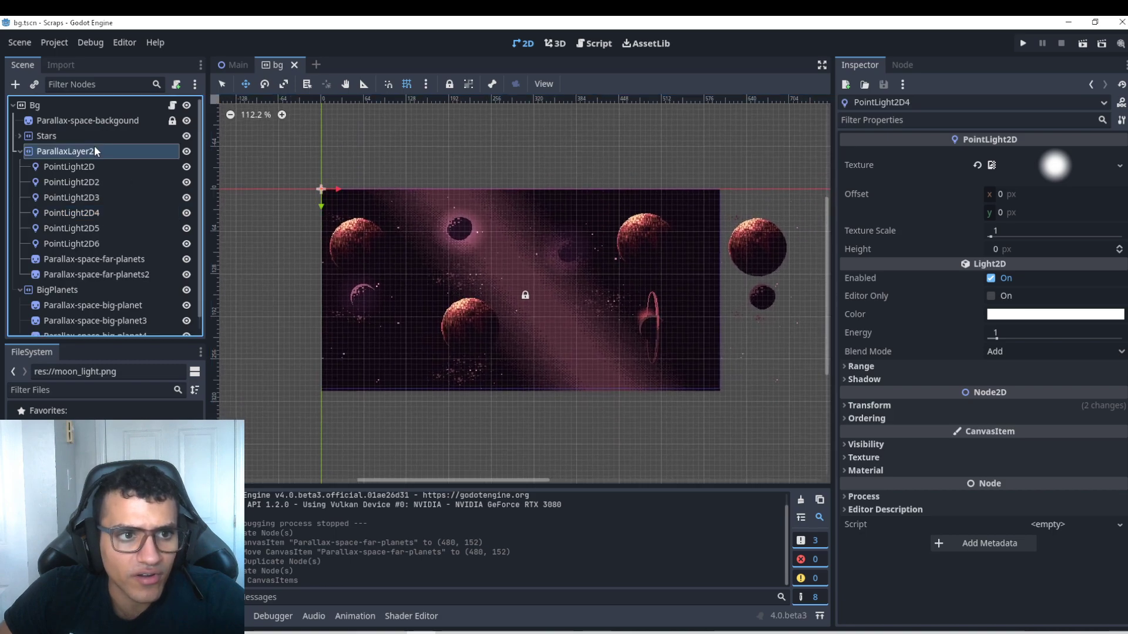
click(15, 84)
text(anim)
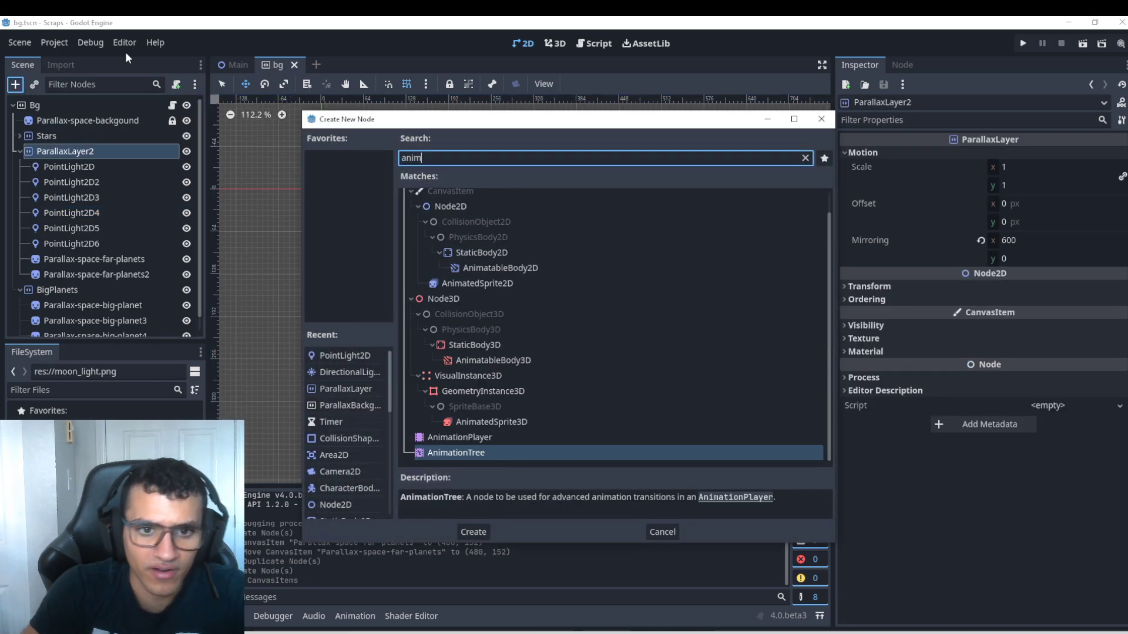
key(Up)
key(Return)
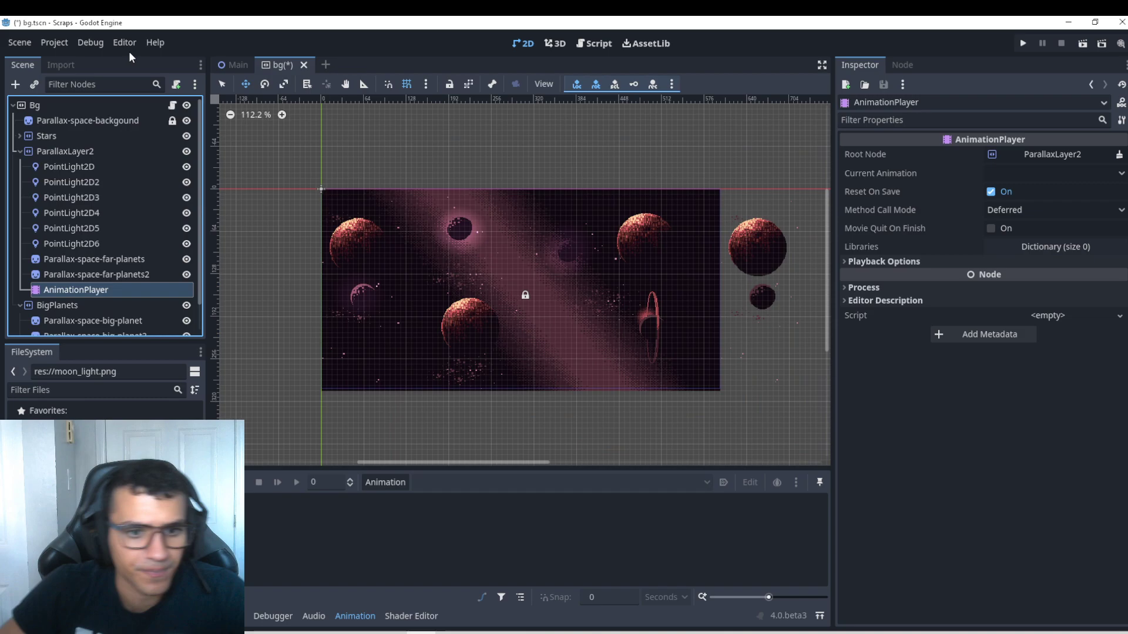
Step: Test-run the space background, close the game, and select the first moon light
click(1023, 44)
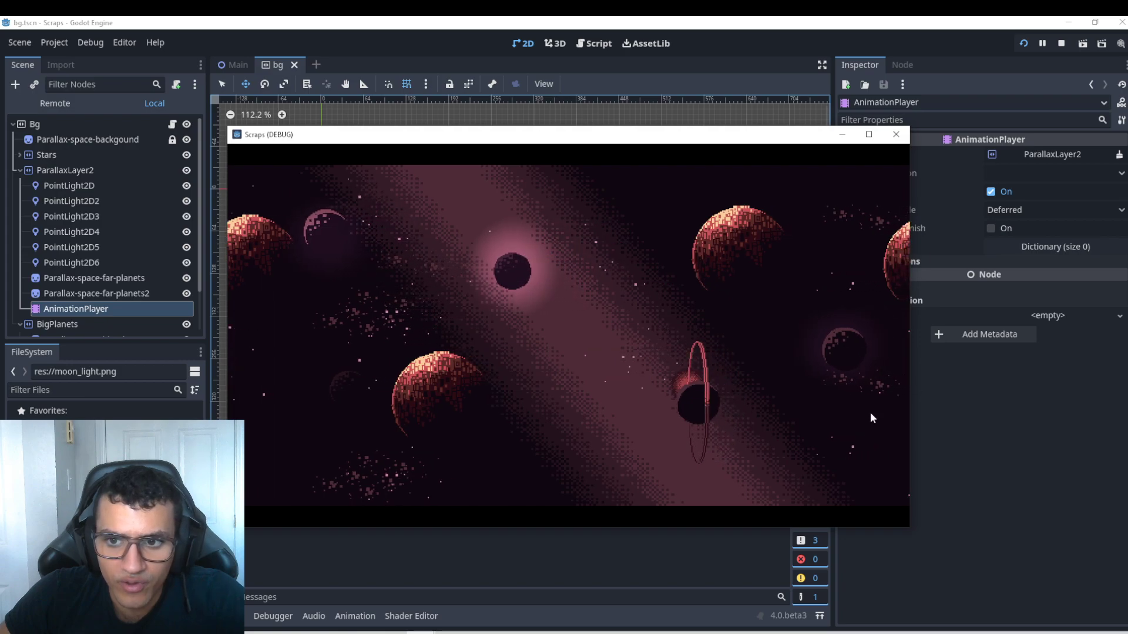
key(F8)
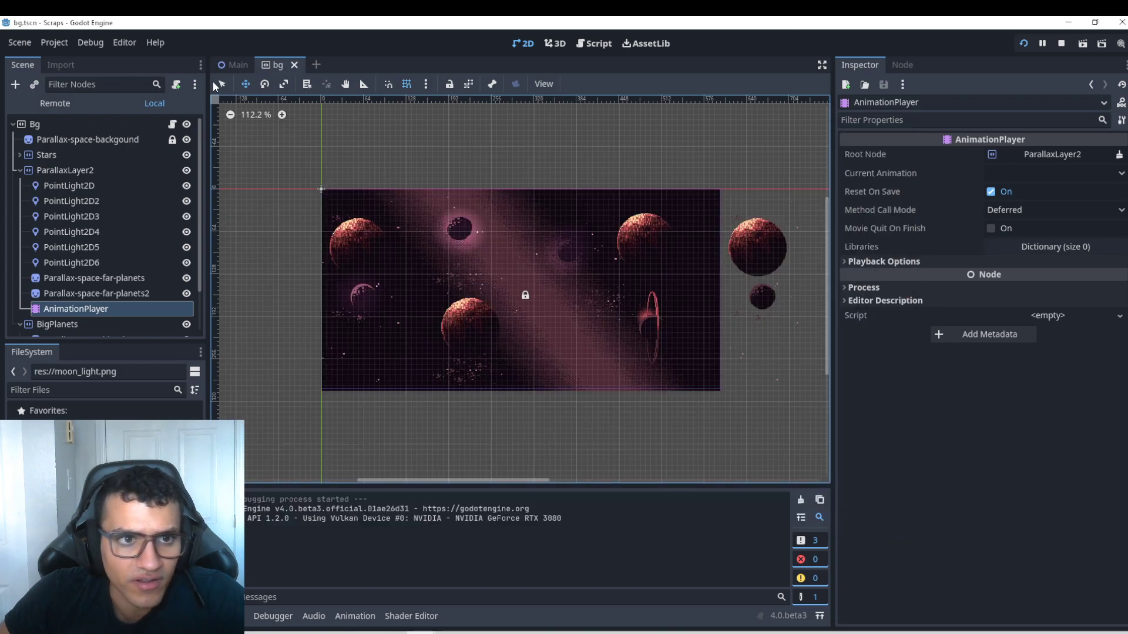
click(91, 186)
Step: Select all six moon lights and set their scale to 0.15 by 0.13
shift+click(94, 263)
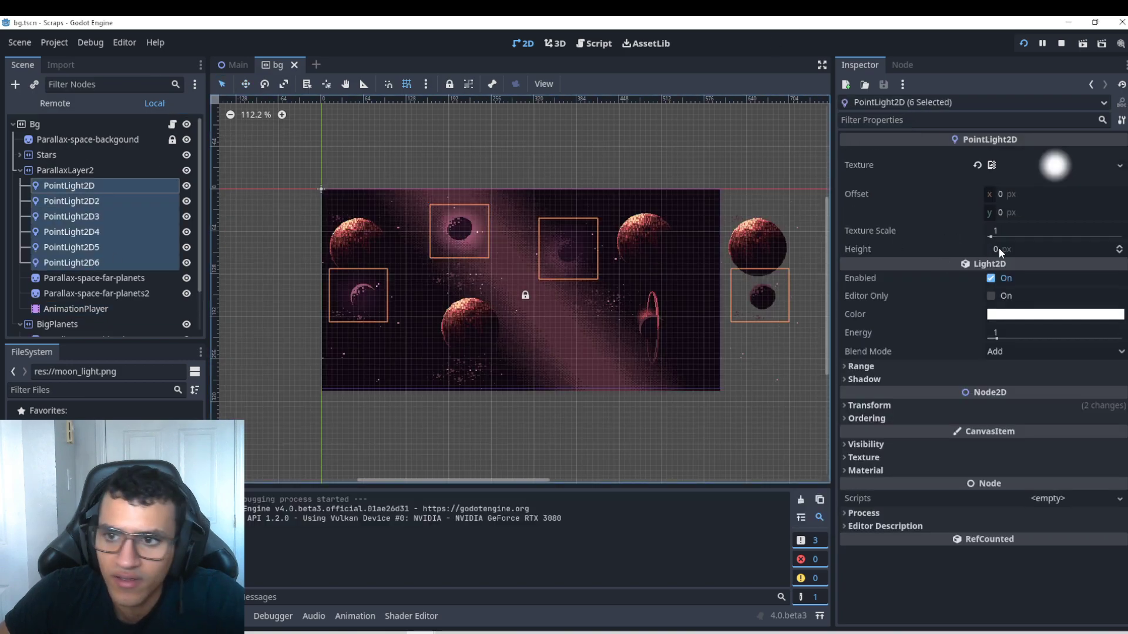
click(900, 405)
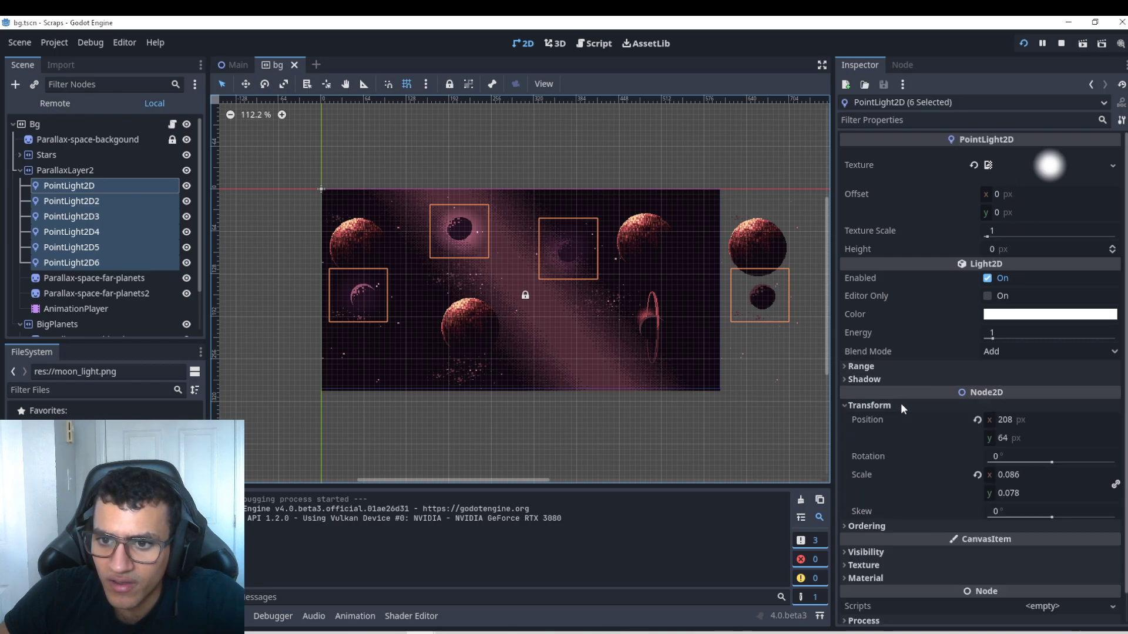
click(1032, 476)
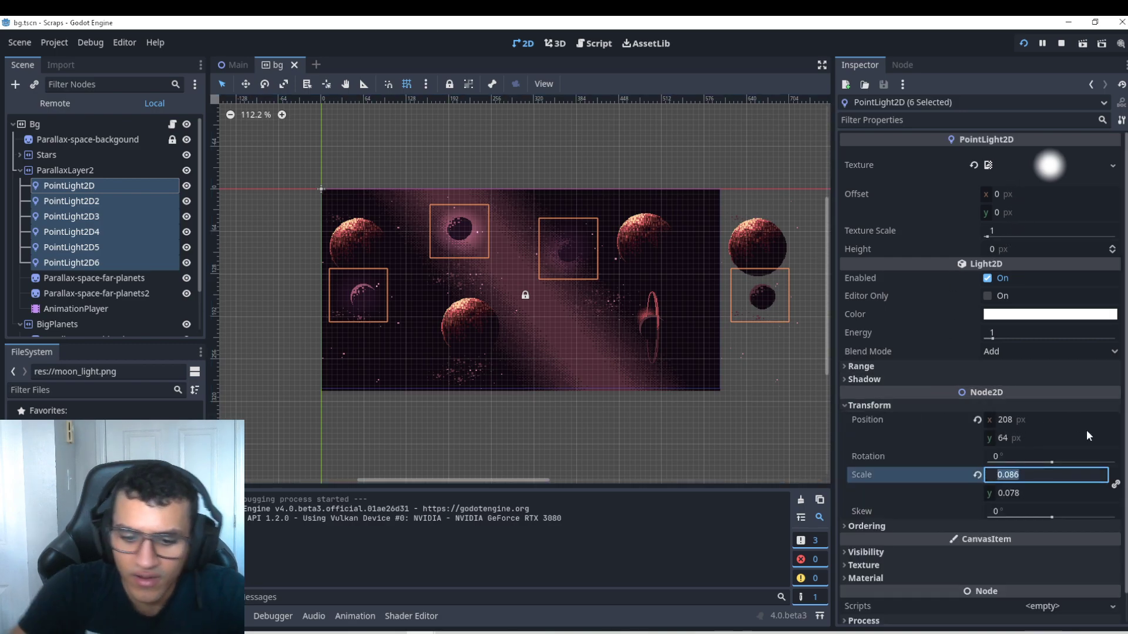
text(0.)
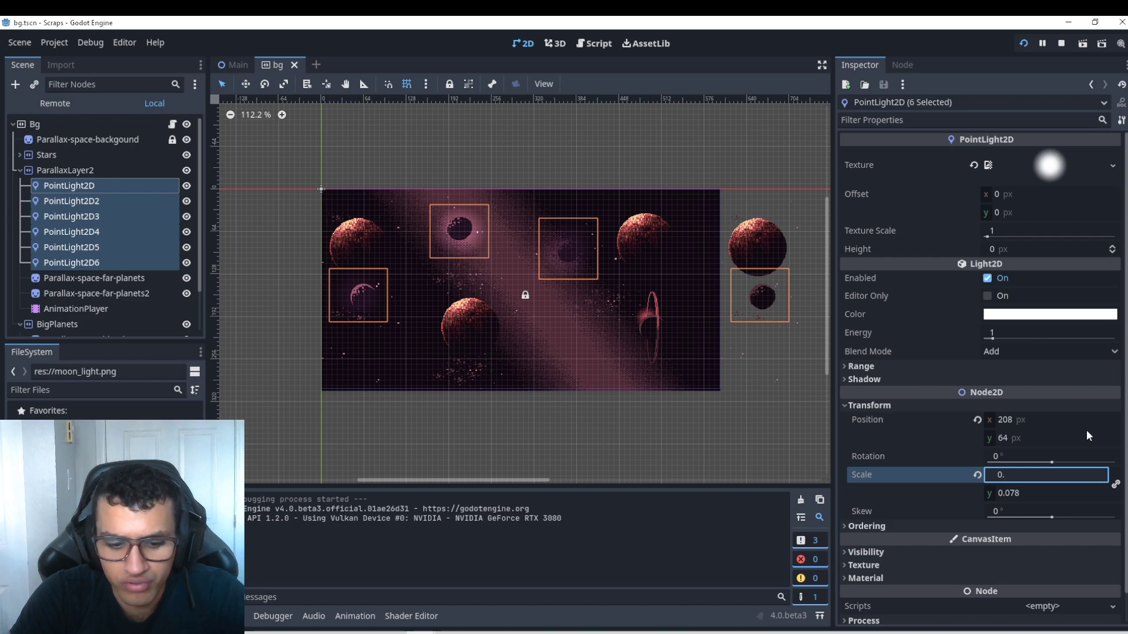
text(15)
key(Return)
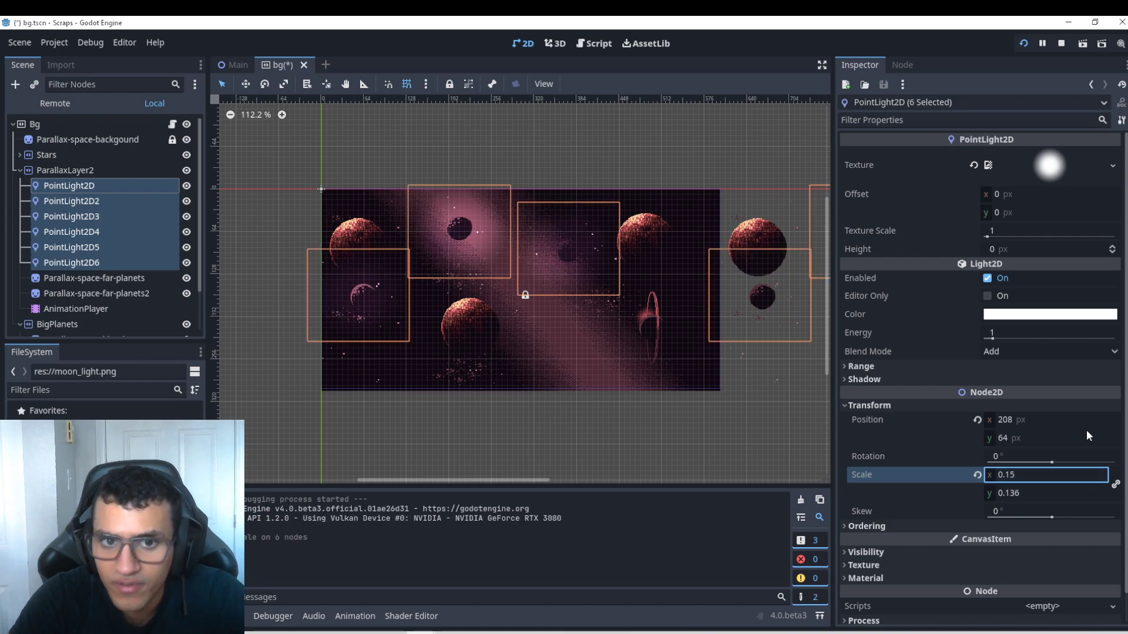
click(1019, 494)
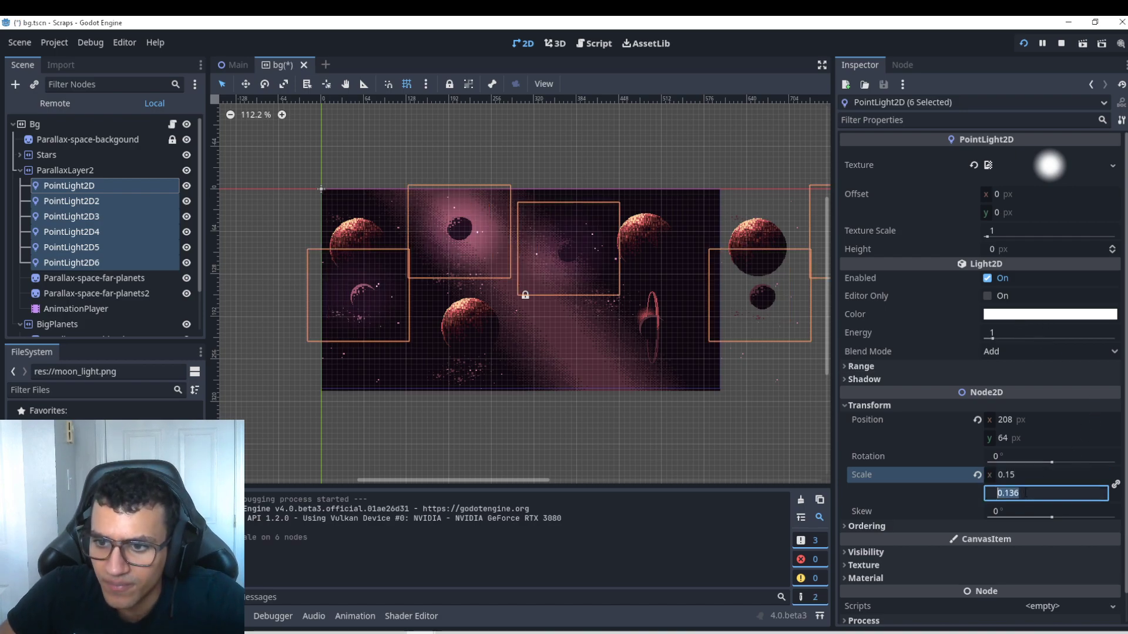
text(0.1)
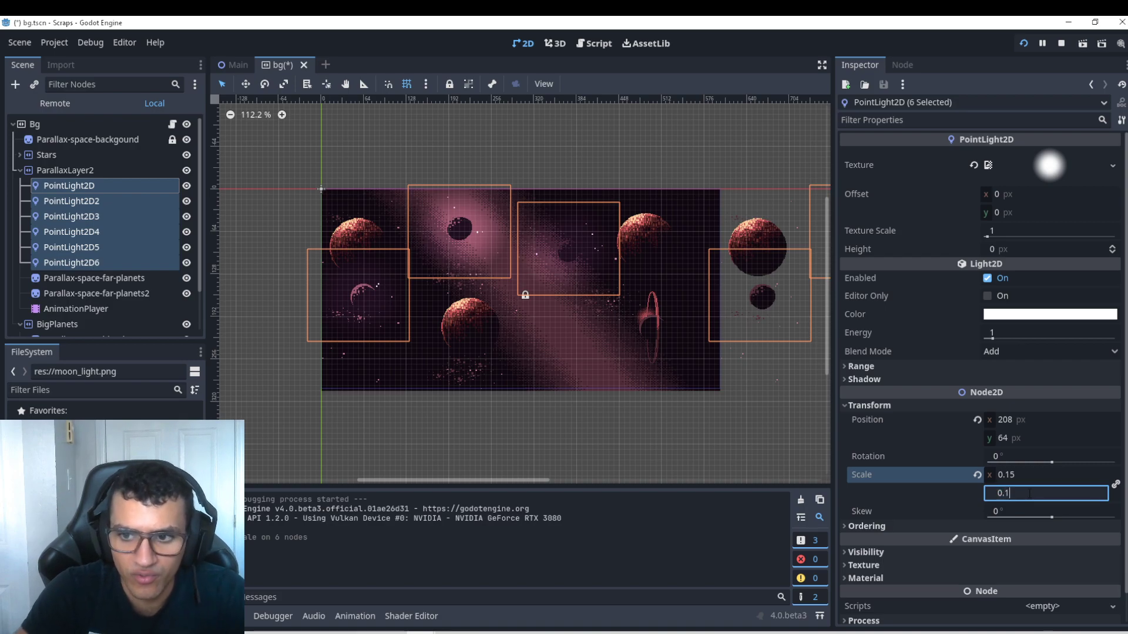
text(3)
key(Return)
Step: Save the scene and run the project to preview the larger glows
key(ctrl+s)
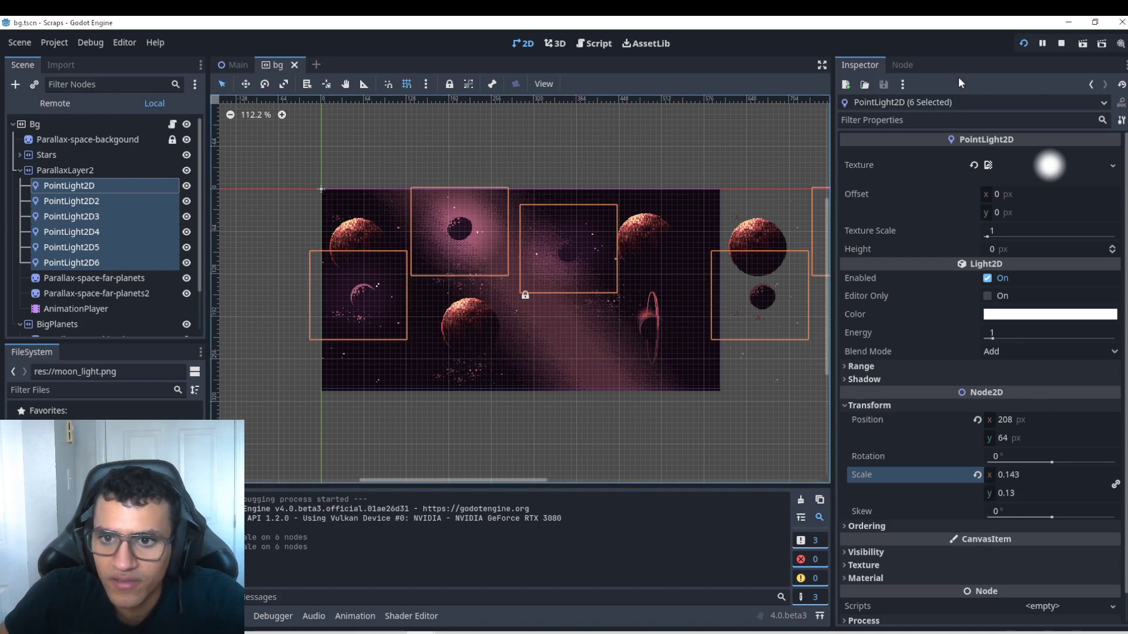
click(1025, 47)
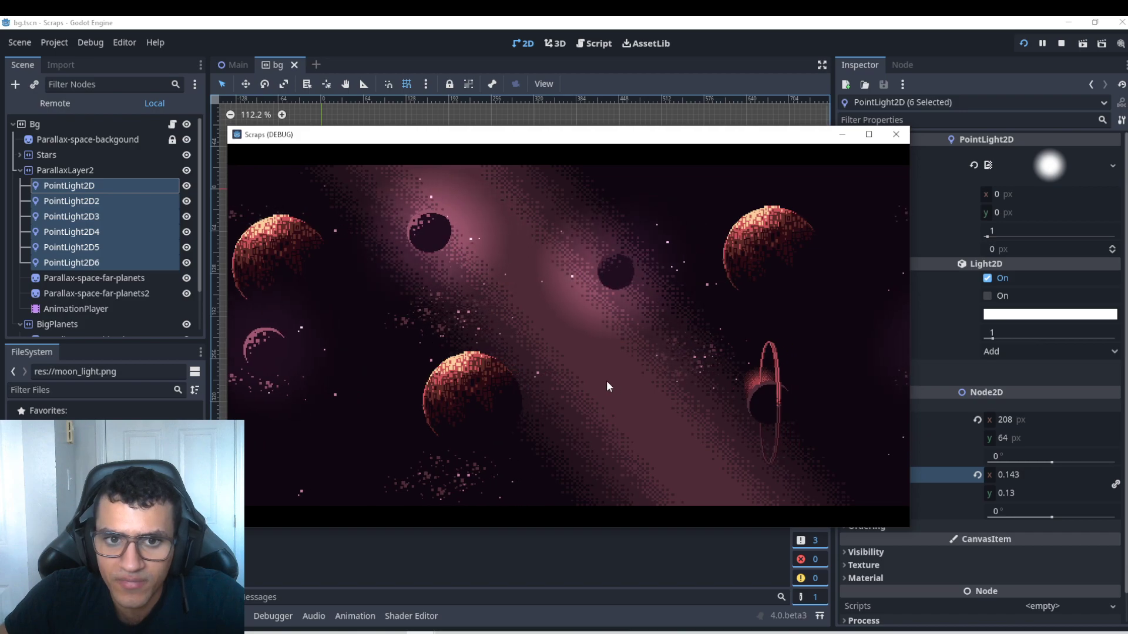
click(896, 133)
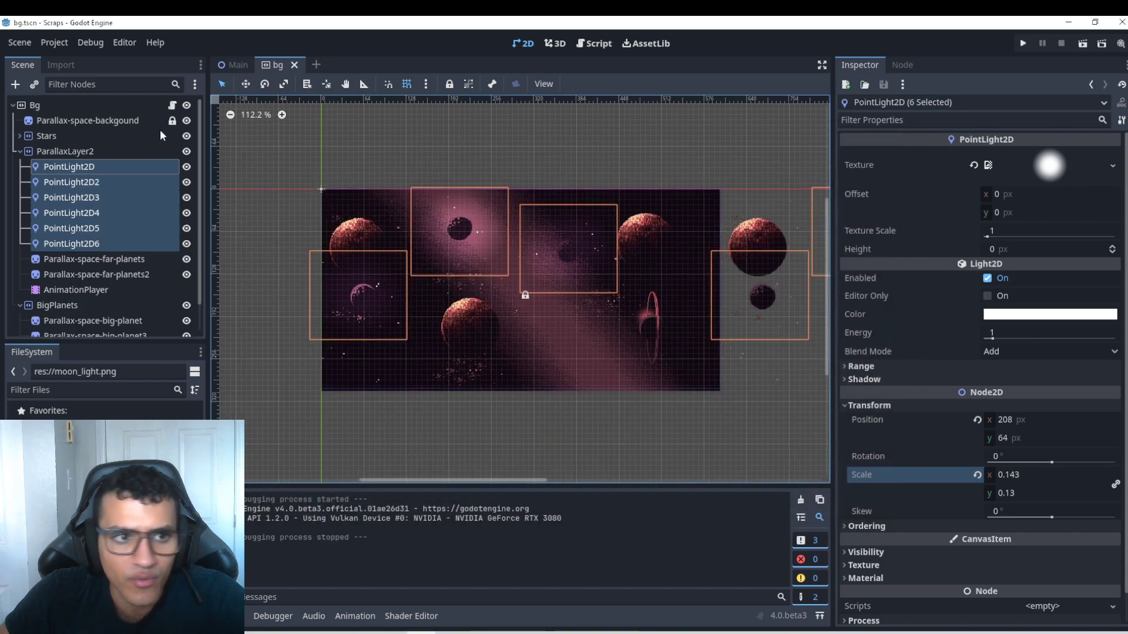
Step: Create a new animation named Idle on the AnimationPlayer
click(100, 152)
click(98, 274)
click(97, 290)
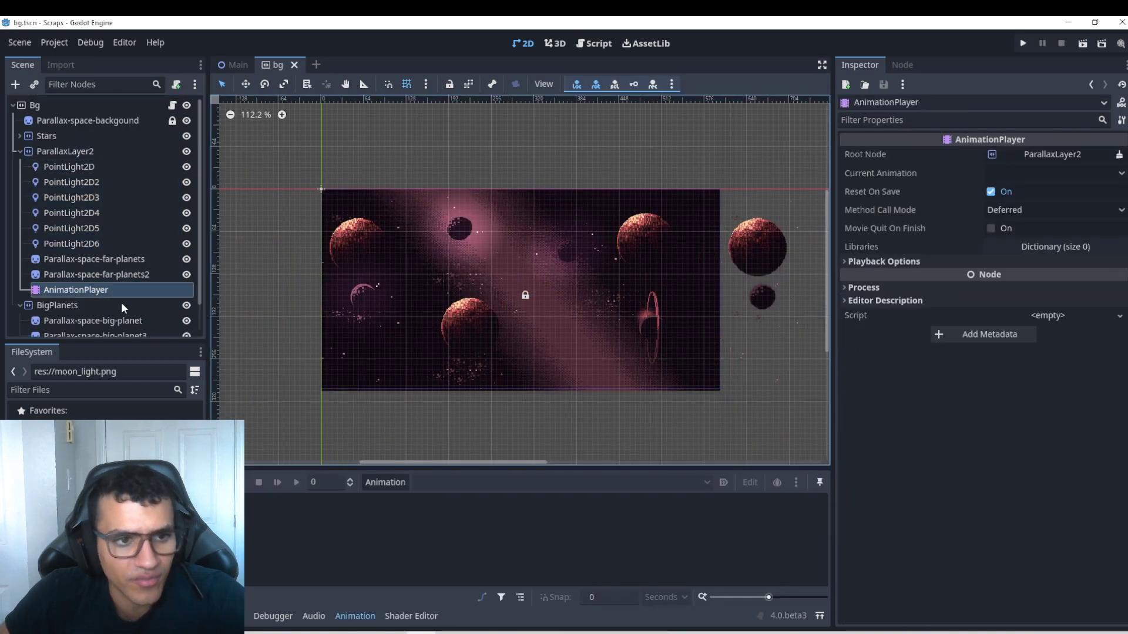
click(376, 481)
click(399, 498)
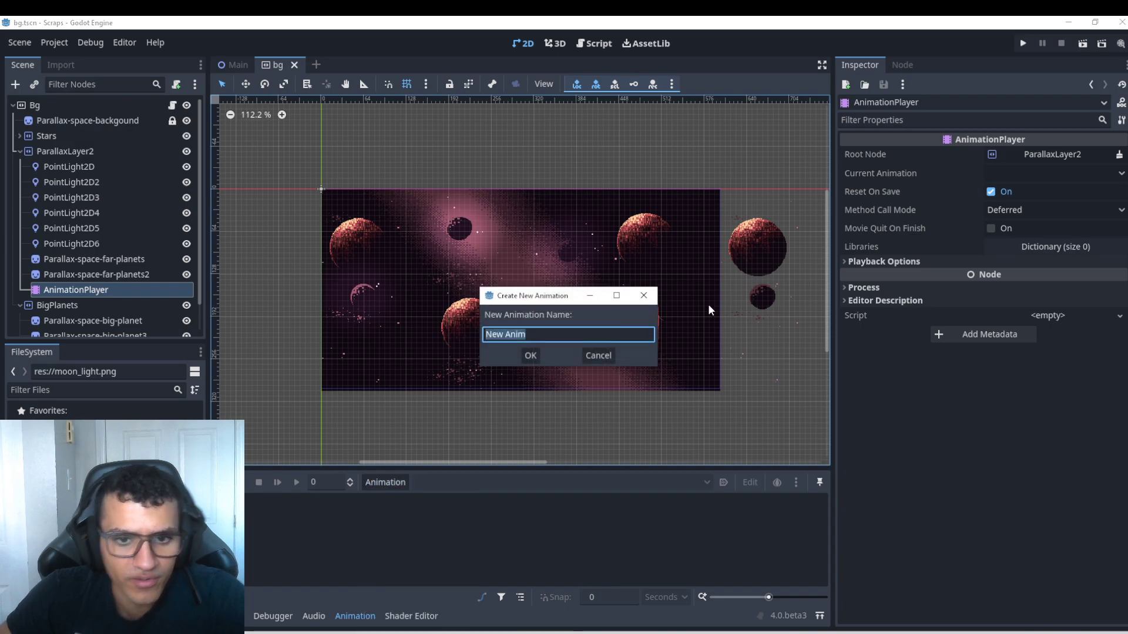
text(Idle)
key(Return)
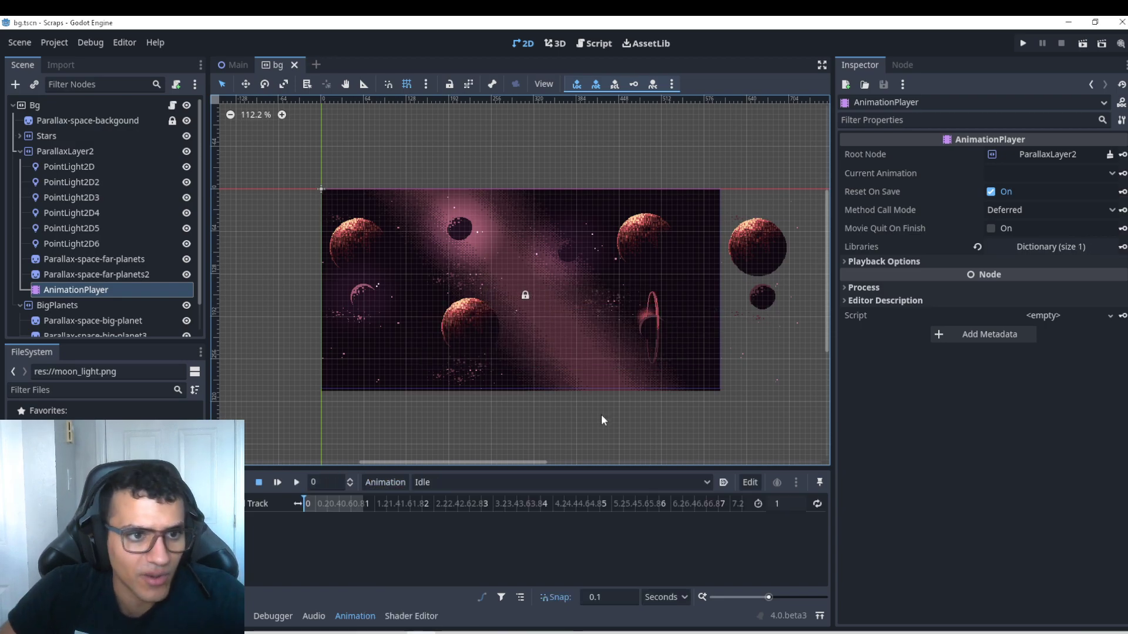
Step: Keyframe PointLight2D's current scale at 0 s, creating a scale track
click(118, 167)
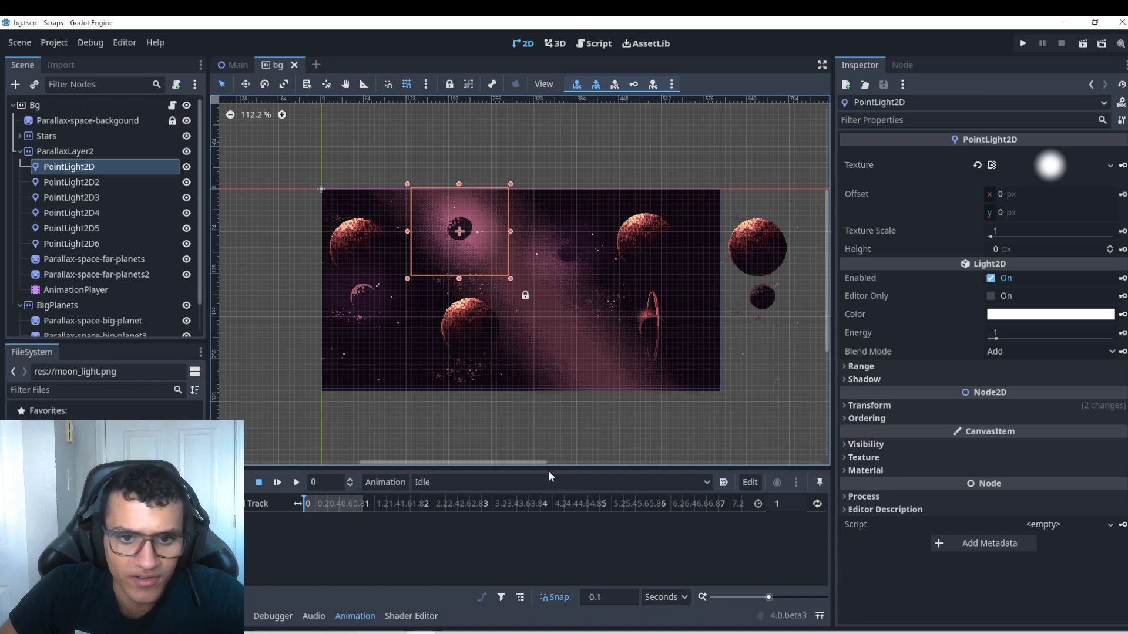
drag(536, 468, 388, 354)
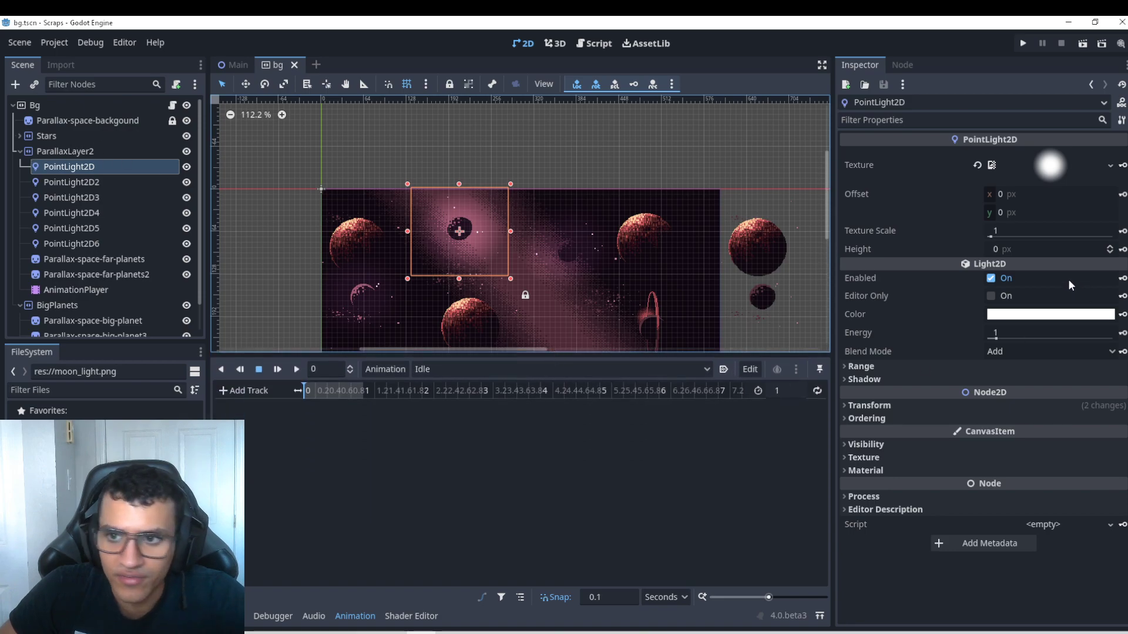
click(890, 404)
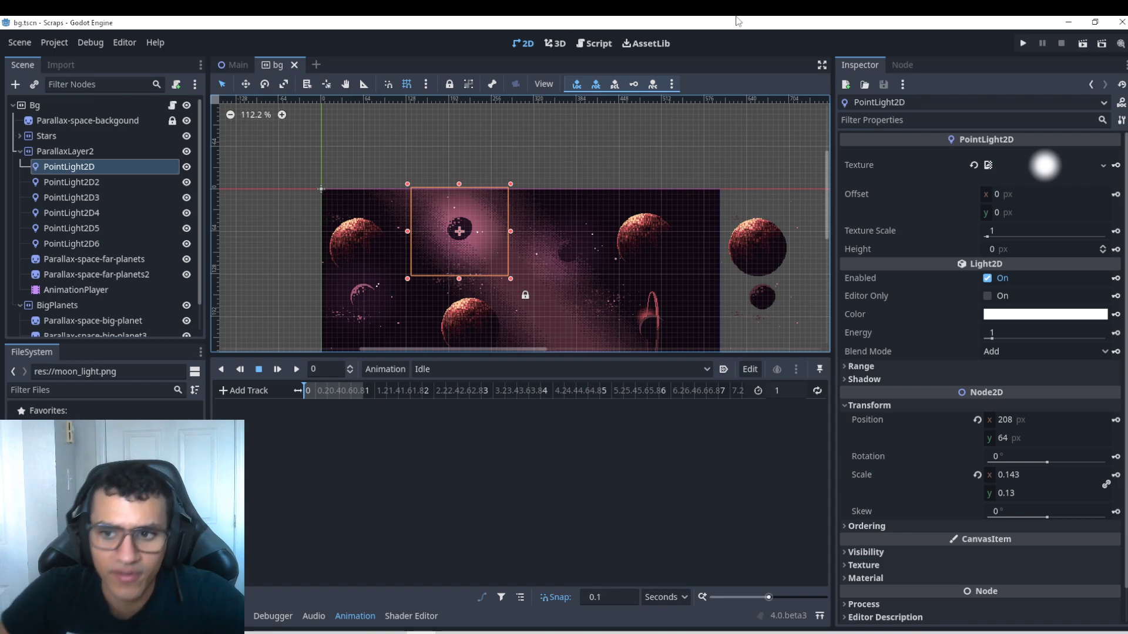
click(1114, 475)
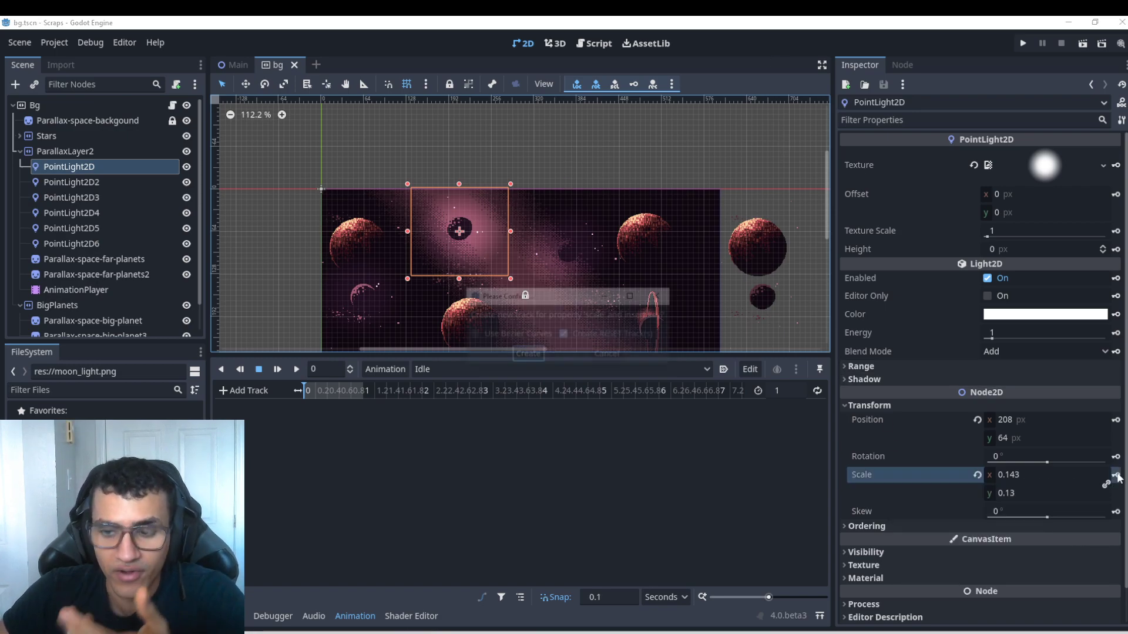
click(527, 355)
scroll(467, 256, up, 5)
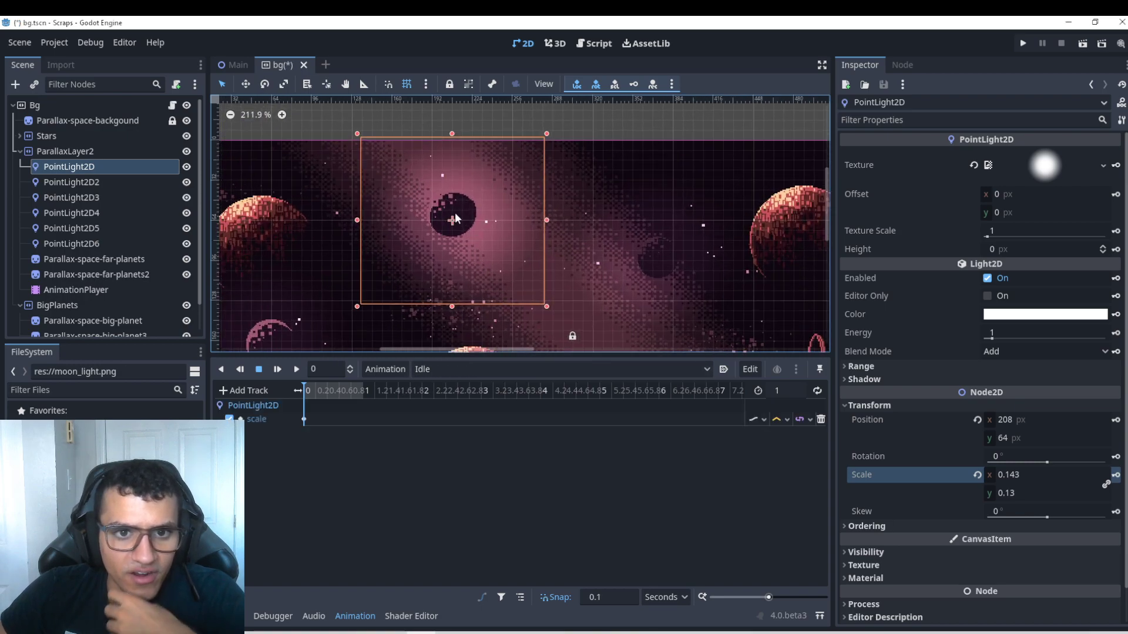
scroll(480, 198, up, 1)
drag(475, 355, 476, 411)
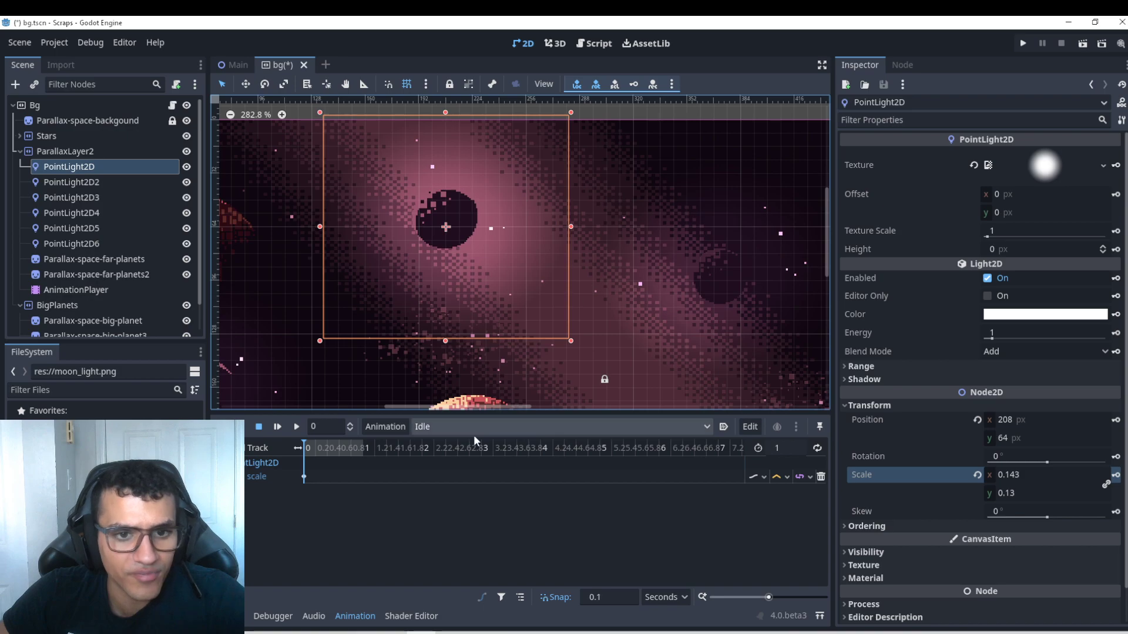
Step: Halve PointLight2D's scale (/2) and keyframe it at the 1 s mark
click(364, 446)
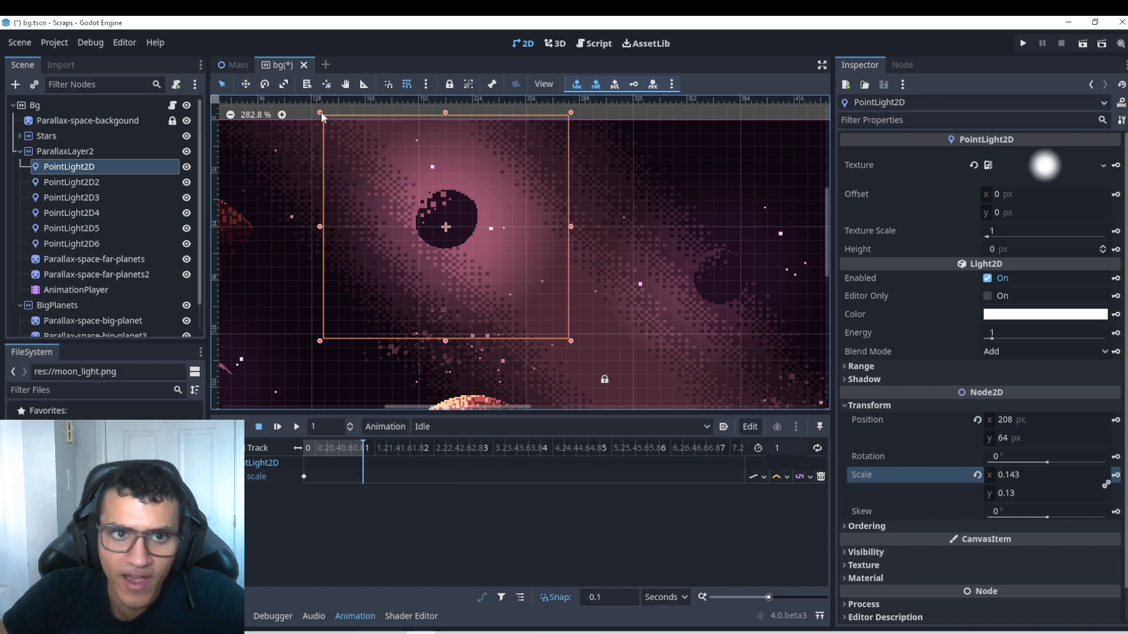
click(1034, 475)
key(End)
text(/2)
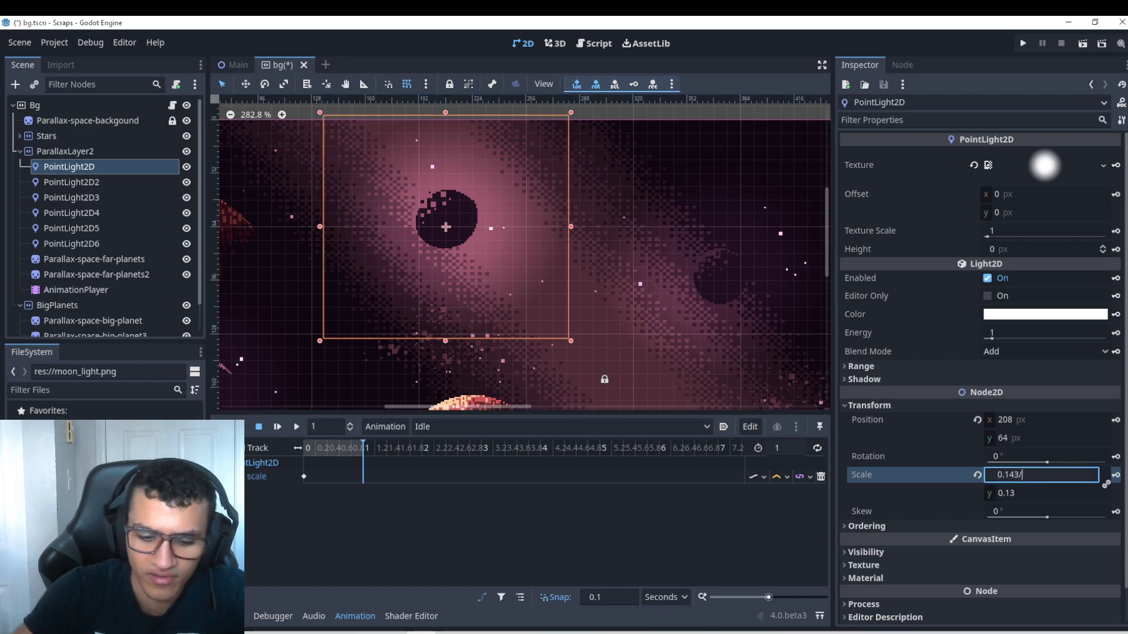
key(Return)
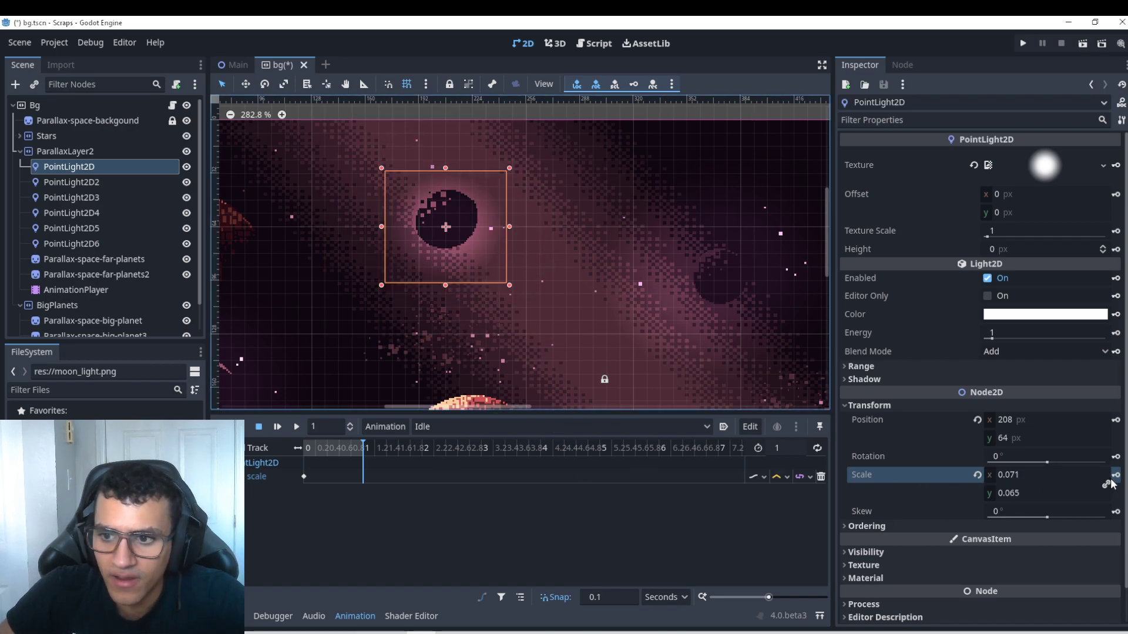
click(1114, 475)
Step: Set the Idle animation length to 2 seconds
click(785, 447)
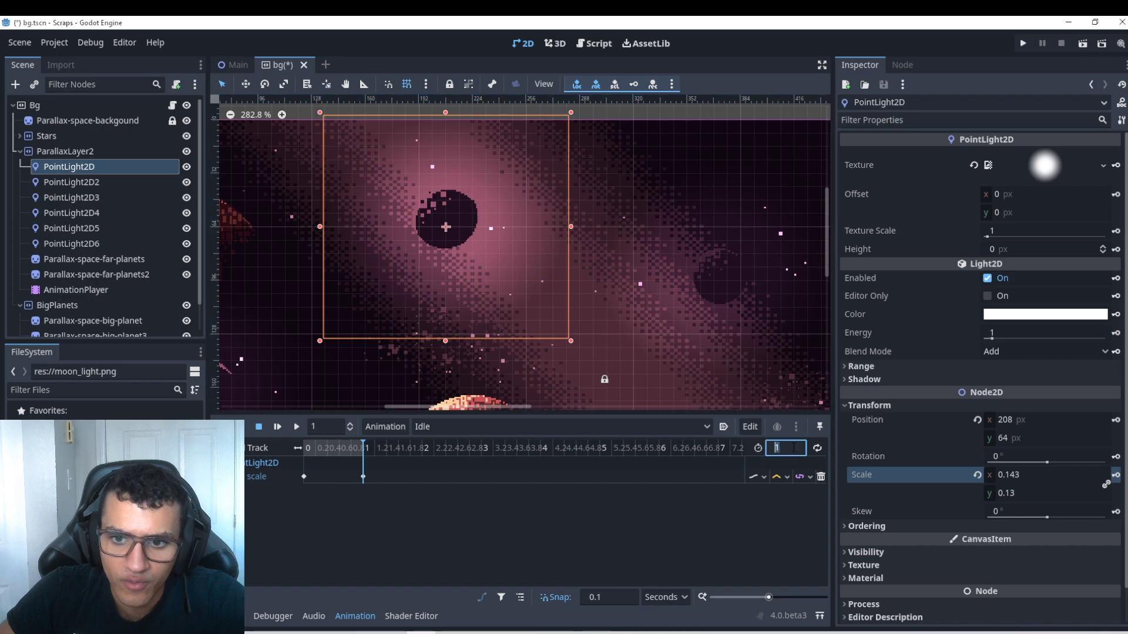
text(2)
key(Return)
Step: Double the scale back (*2) to 0.142 at the 2 s mark
click(421, 449)
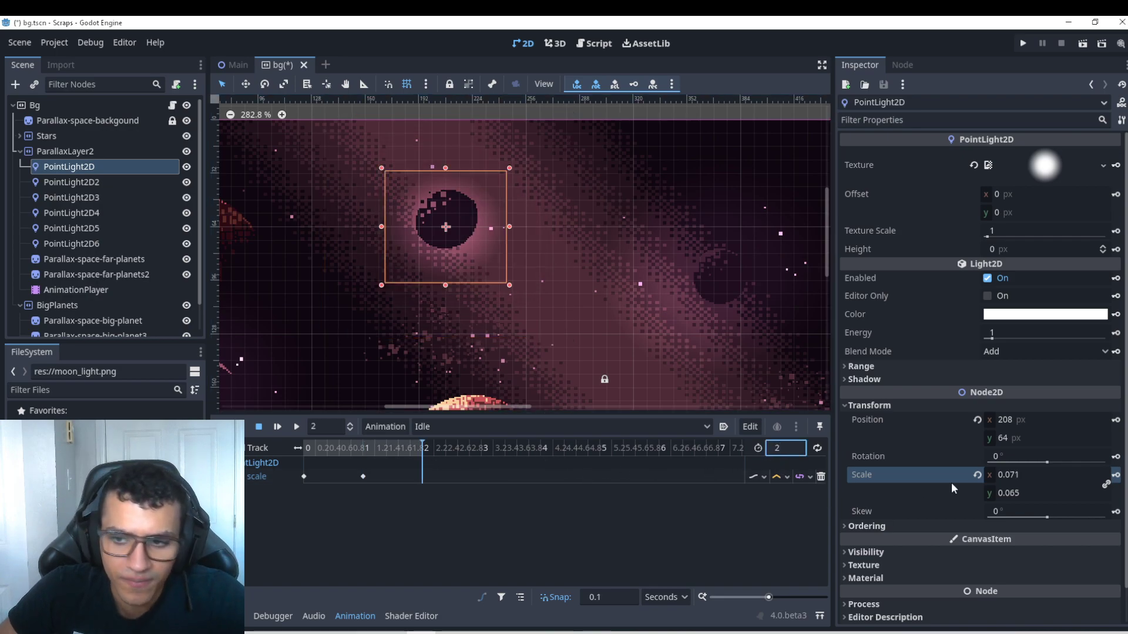
click(1044, 481)
key(End)
text(*2)
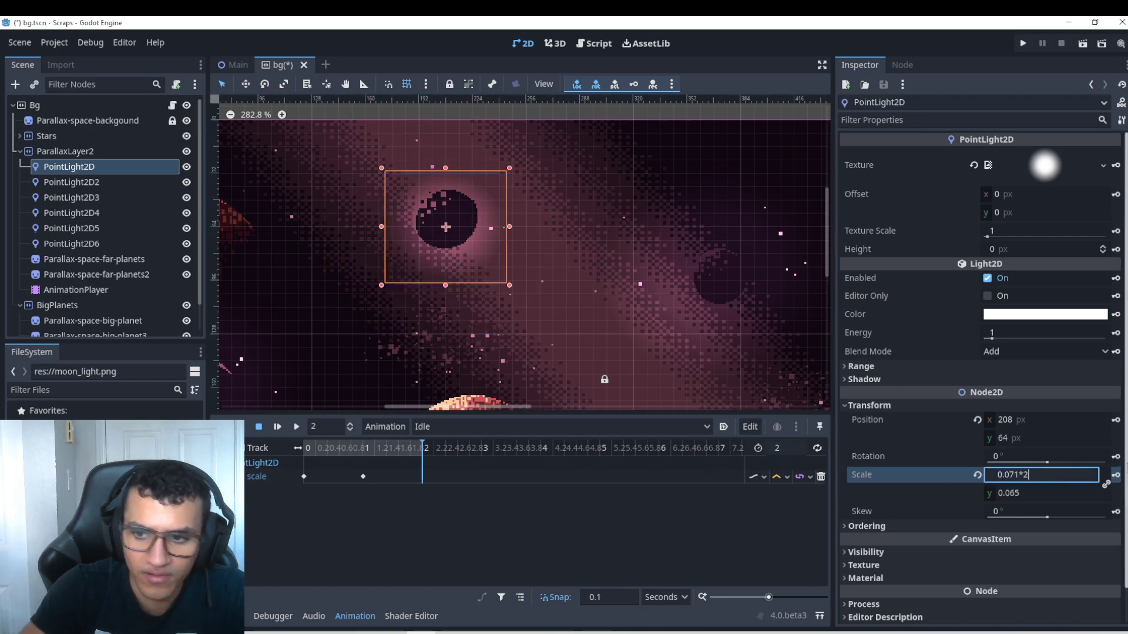
key(Return)
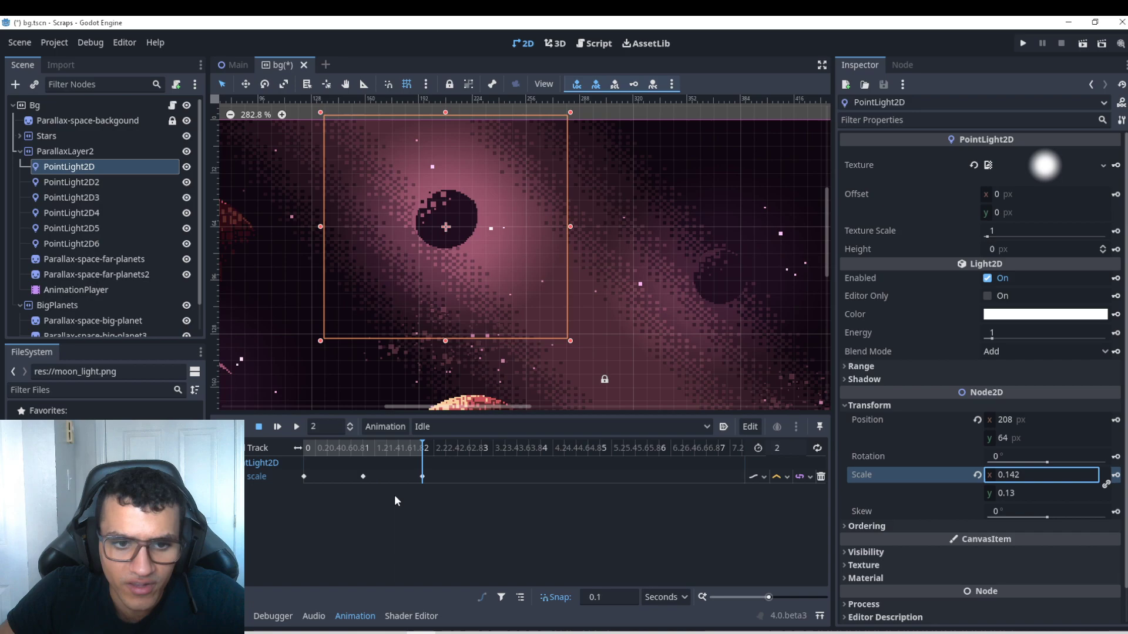
scroll(584, 307, down, 5)
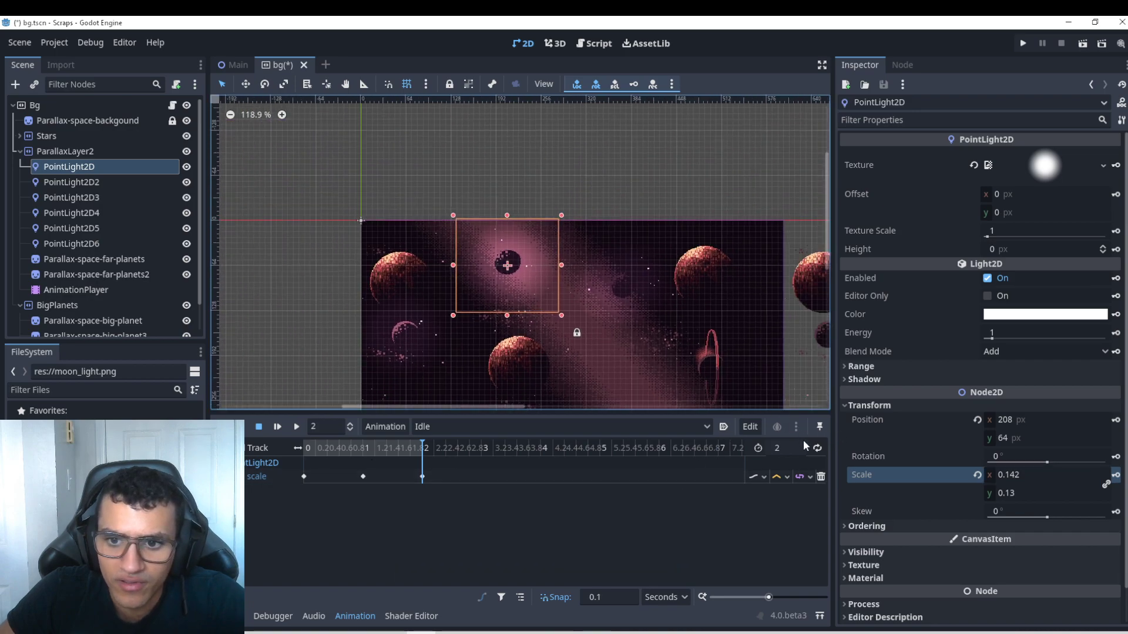
Step: Set Idle to autoplay on load and run the game to watch the pulsing moon light
click(723, 427)
click(1023, 44)
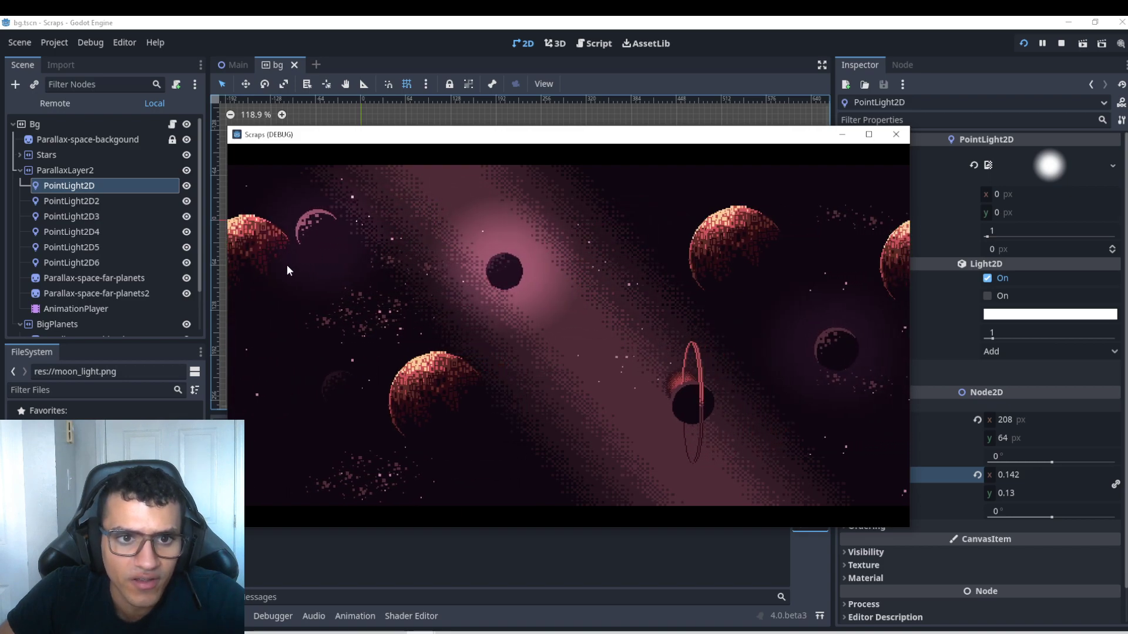
click(521, 579)
click(75, 308)
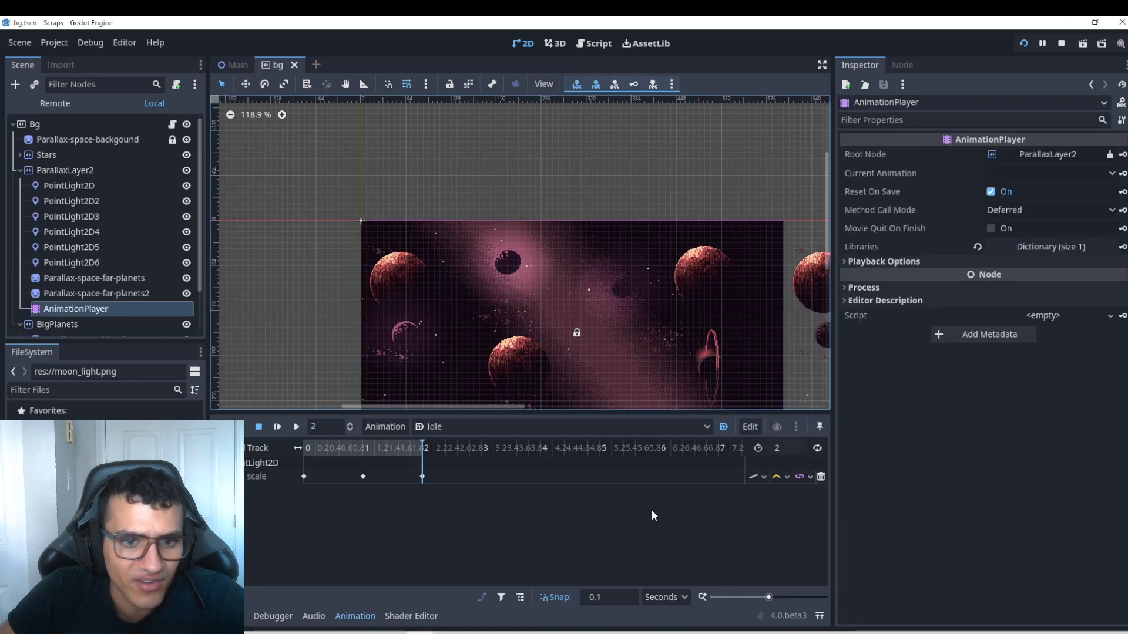
key(F5)
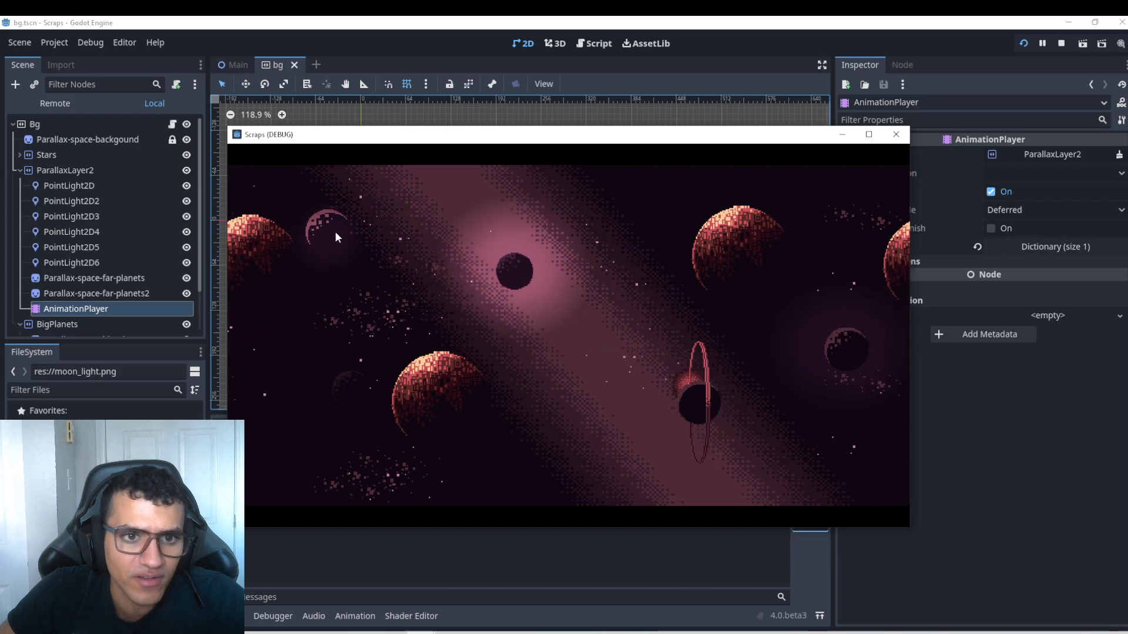
key(F8)
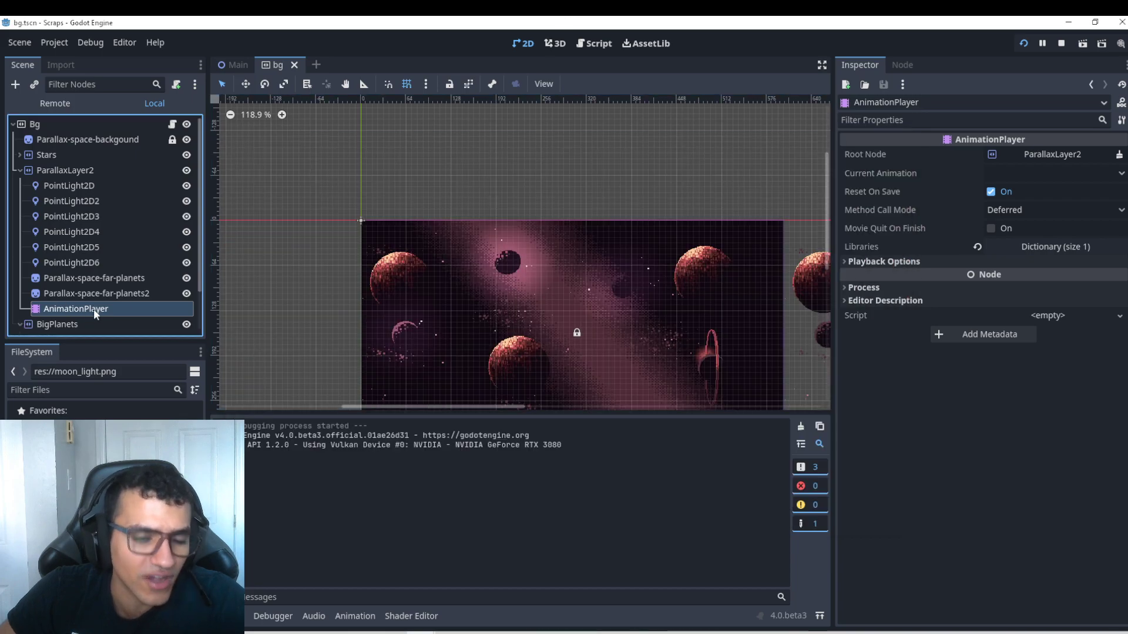
Step: Inspect PointLight2D2's transform values in the Inspector
scroll(479, 292, up, 2)
click(86, 199)
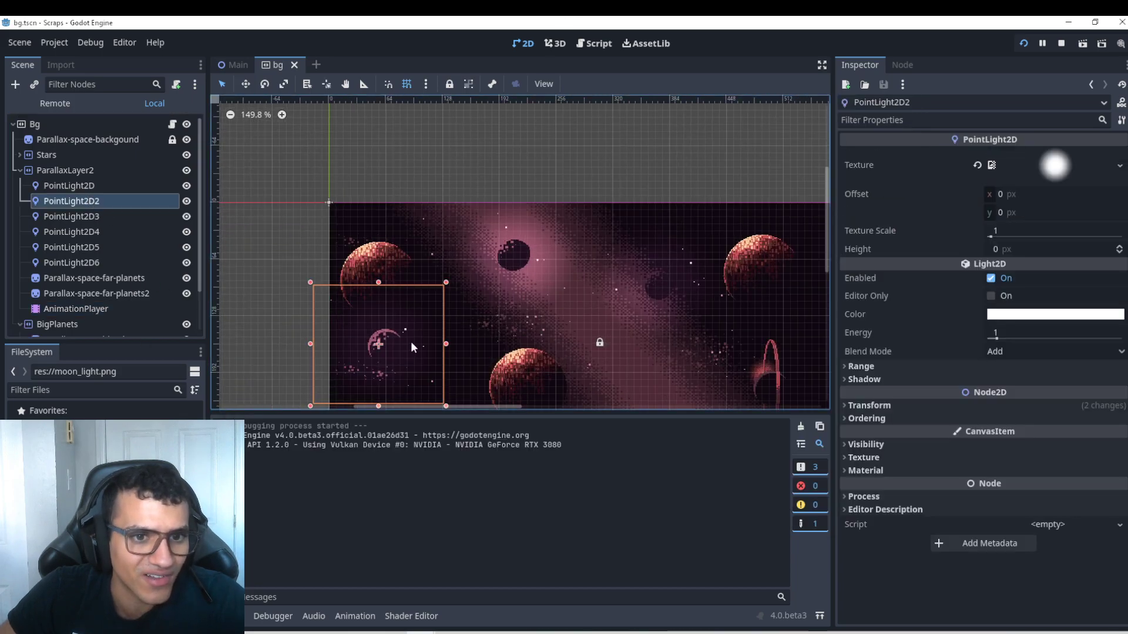
middle_drag(411, 340, 401, 298)
click(92, 310)
middle_drag(516, 340, 479, 255)
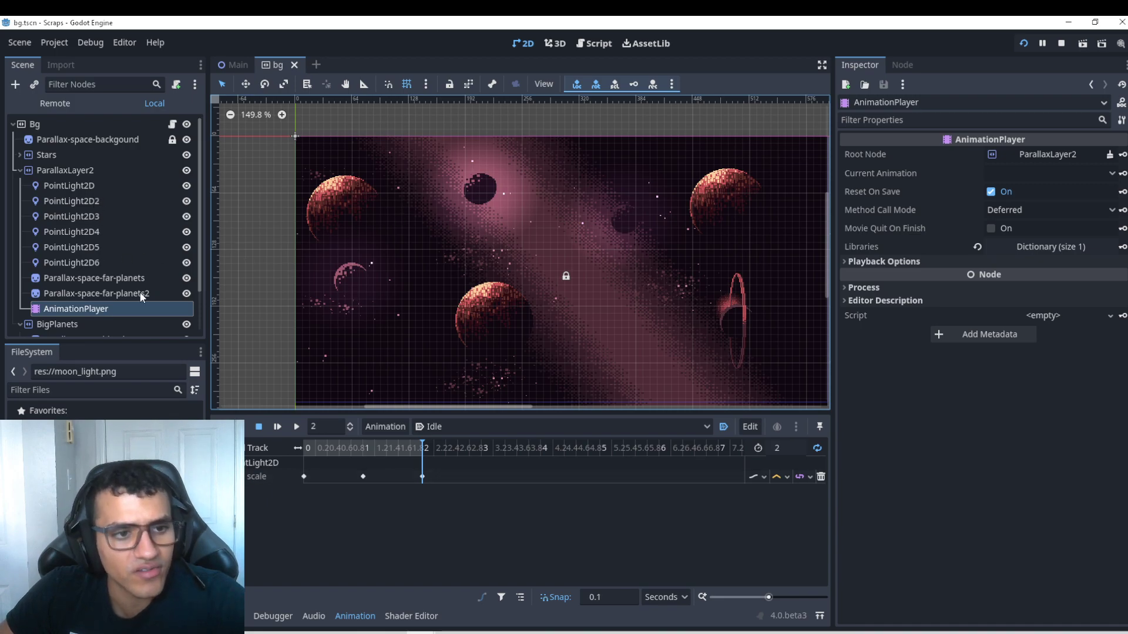
click(71, 201)
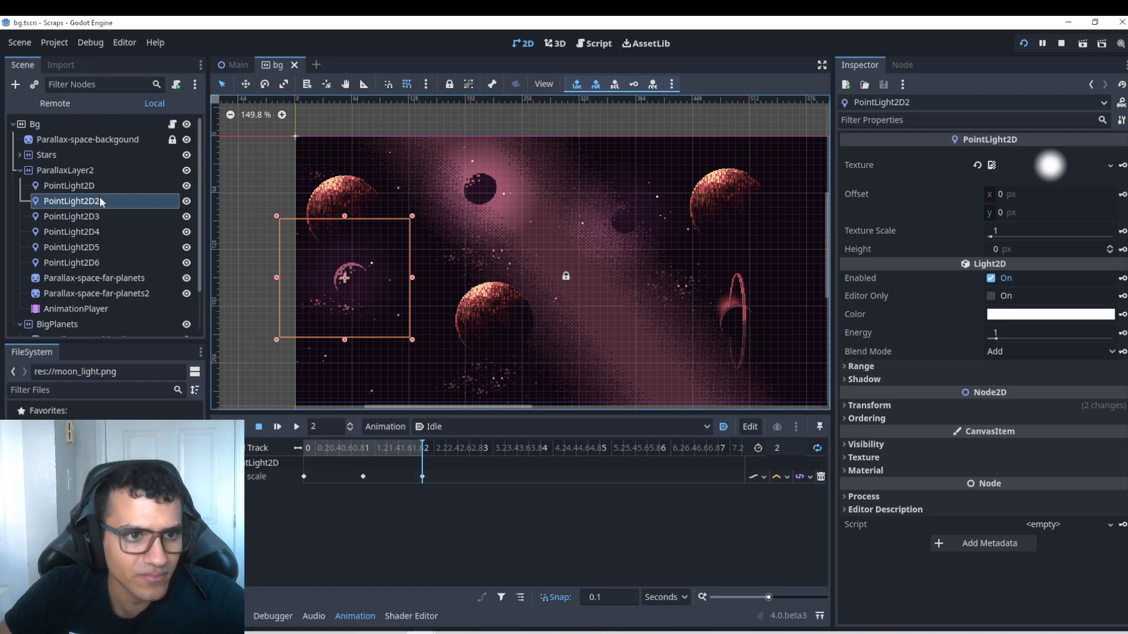
click(876, 409)
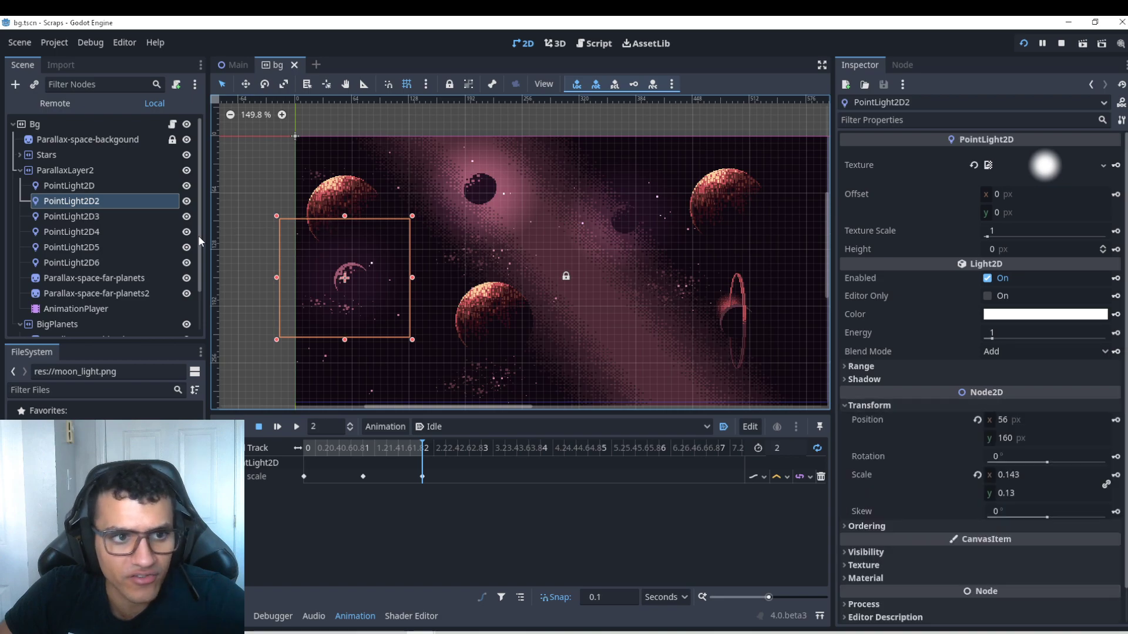
Step: Add PointLight2D3 to compare both lights' transforms, then deselect them
ctrl+click(115, 218)
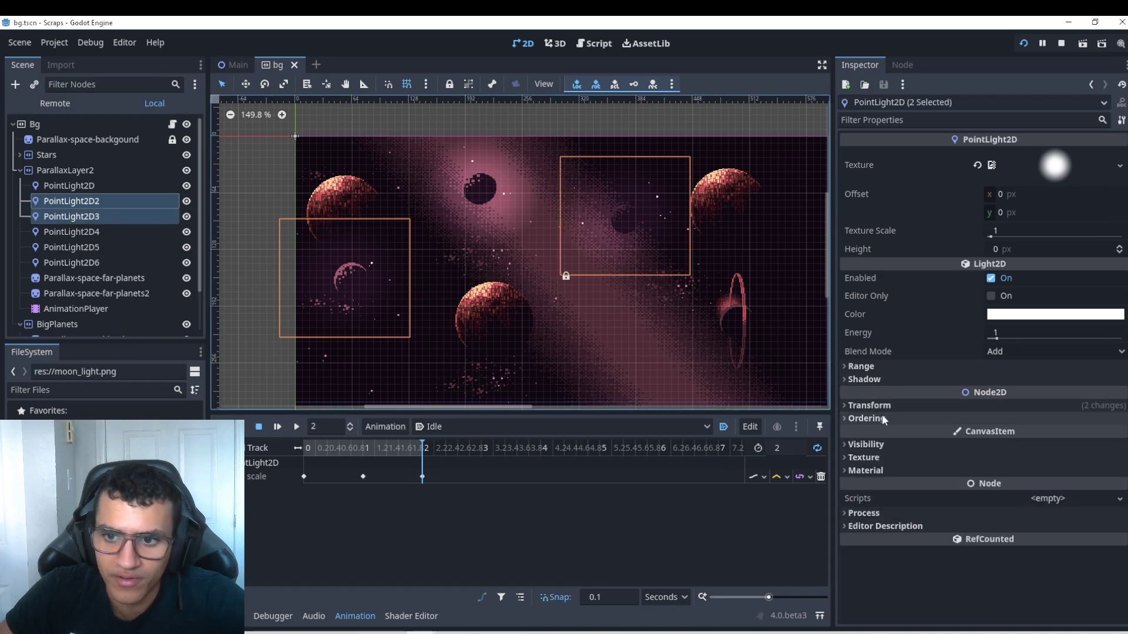
click(1035, 405)
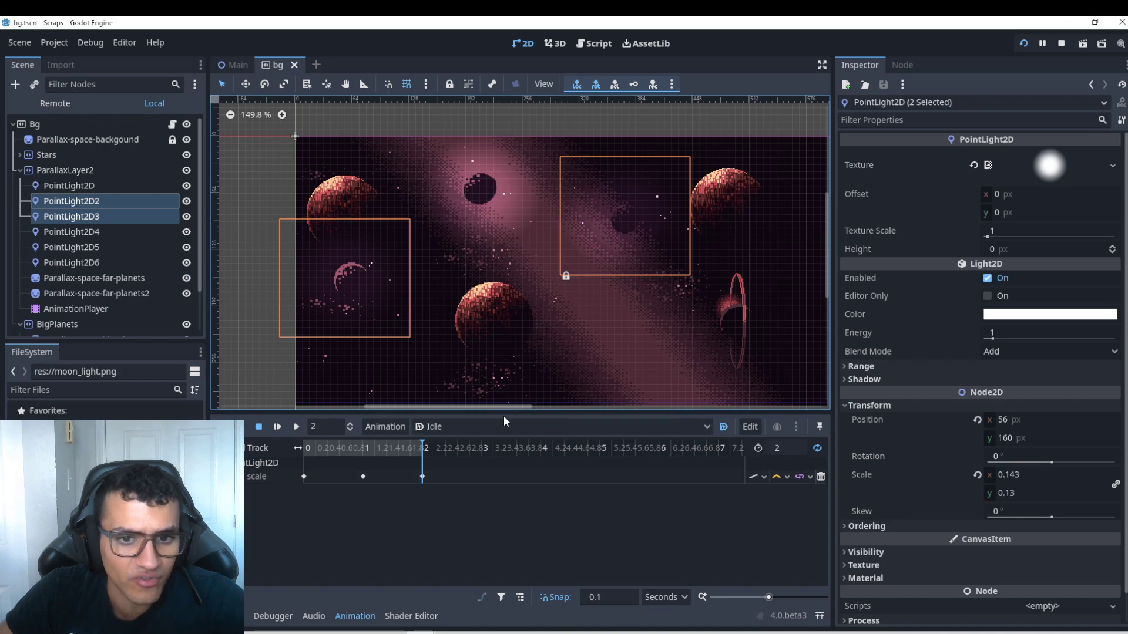
drag(504, 420, 504, 454)
scroll(484, 395, right, 3)
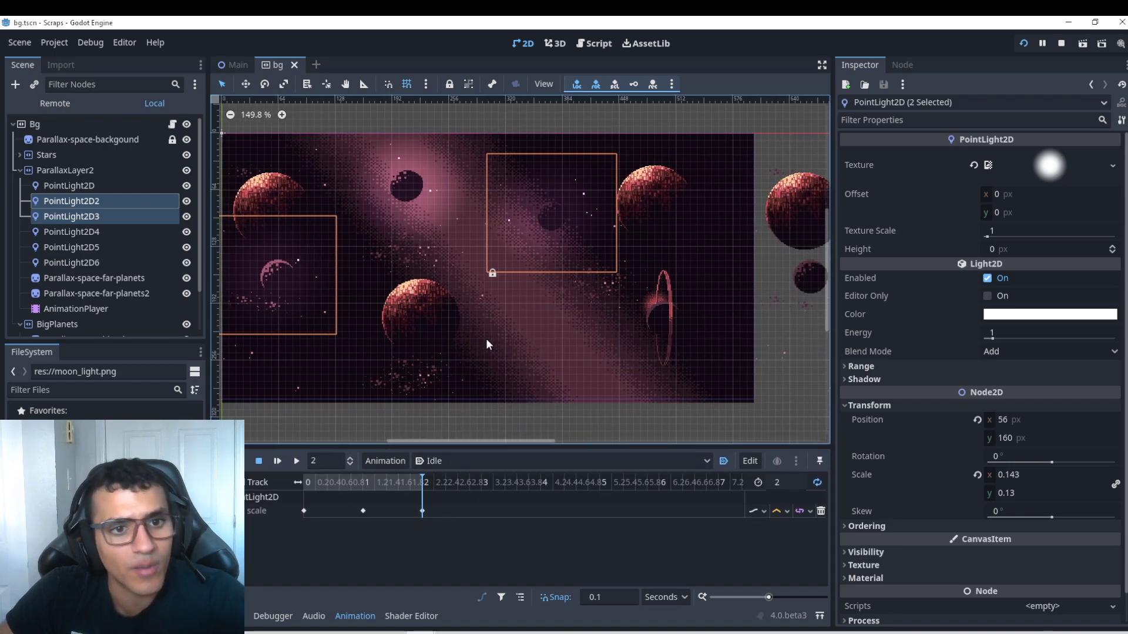
click(541, 410)
scroll(506, 360, down, 1)
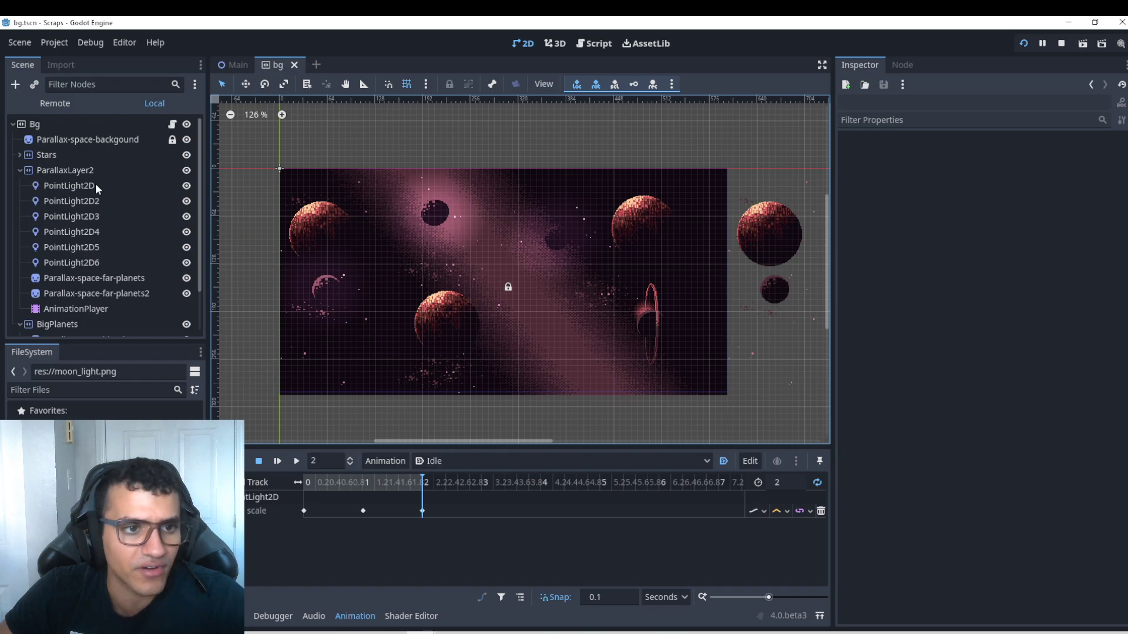
Step: Collapse ParallaxLayer2 in the scene tree and select the Bg root node
click(20, 172)
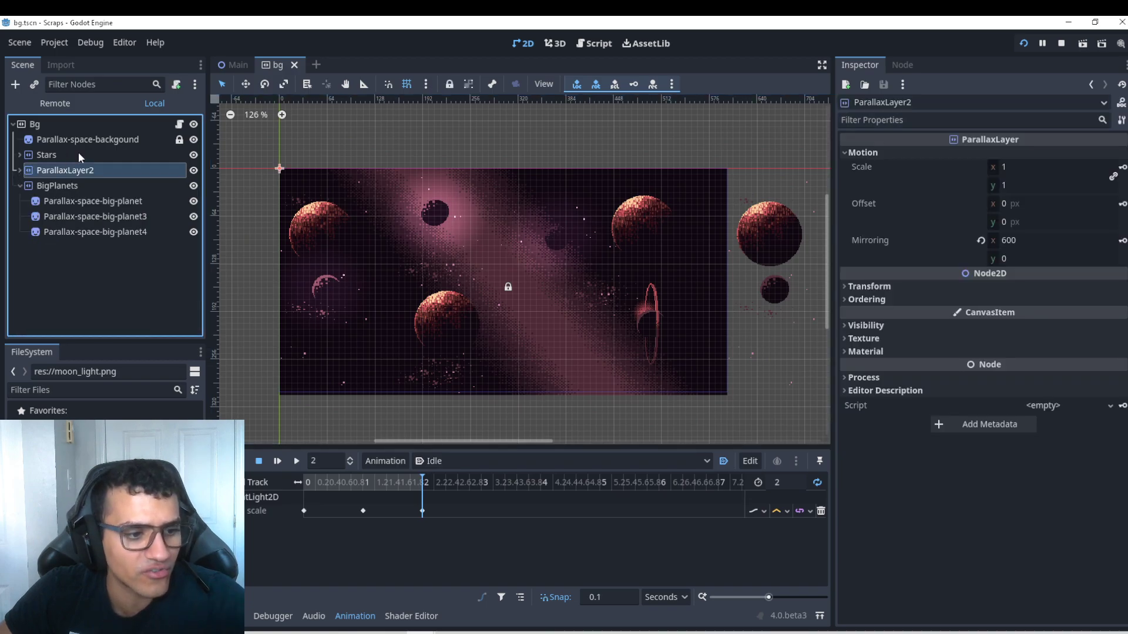
click(41, 122)
click(20, 186)
Step: Add a CanvasModulate node under Bg and move it to be Bg's first child
click(15, 84)
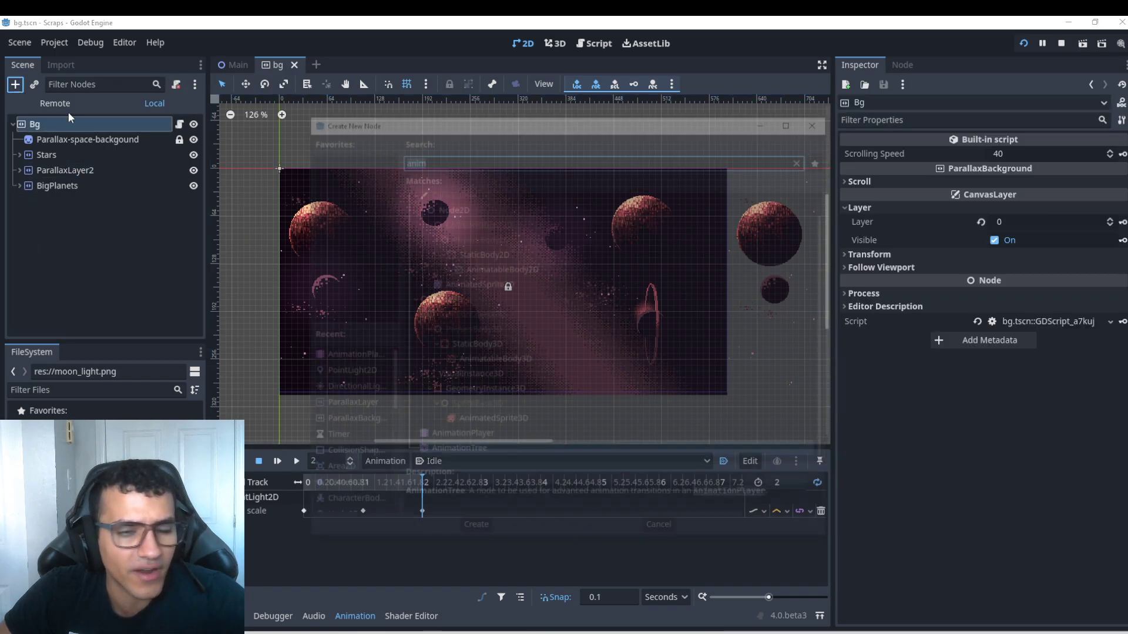
text(c)
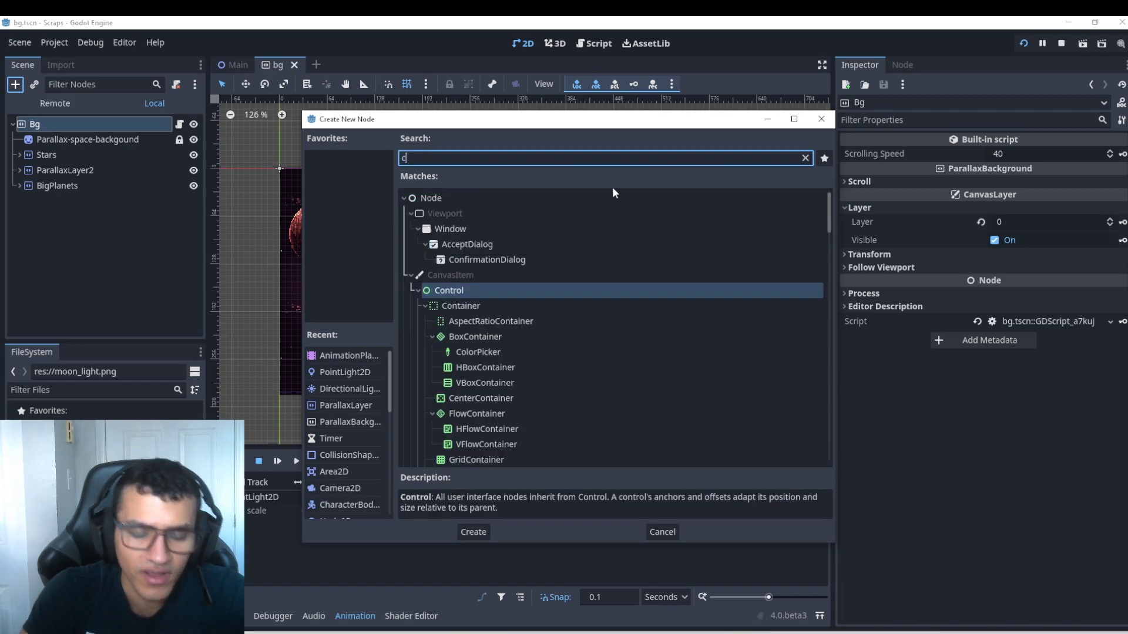
text(anv)
click(514, 256)
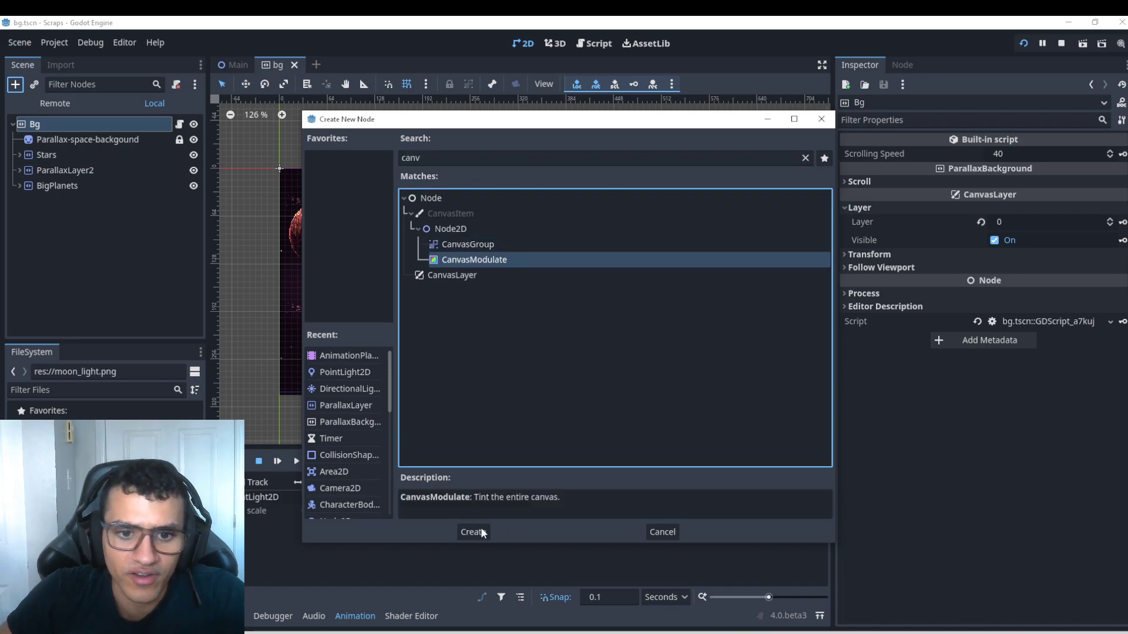
click(472, 532)
drag(69, 201, 88, 135)
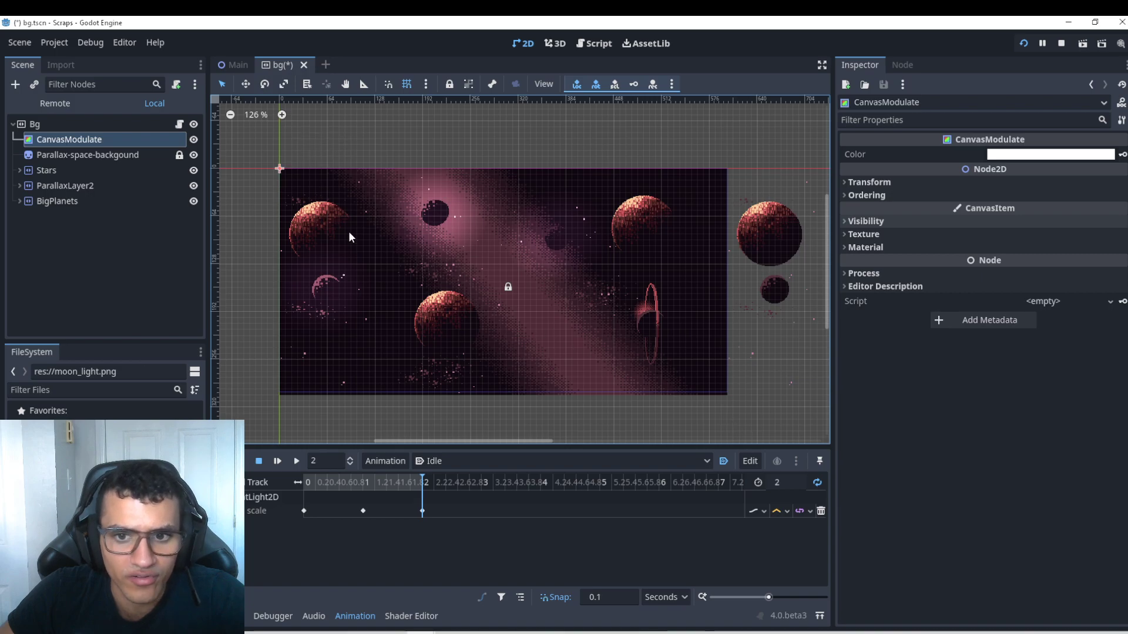
Step: Set the CanvasModulate colour to black (000000) and run the game to see the darkened scene
click(1052, 156)
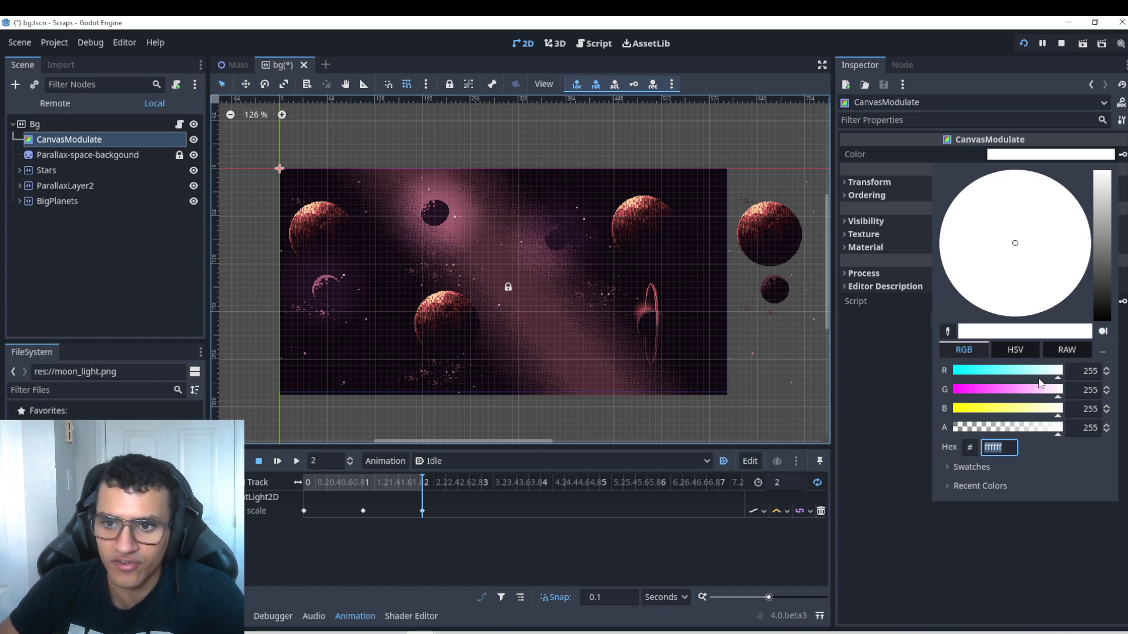
drag(1004, 377, 951, 376)
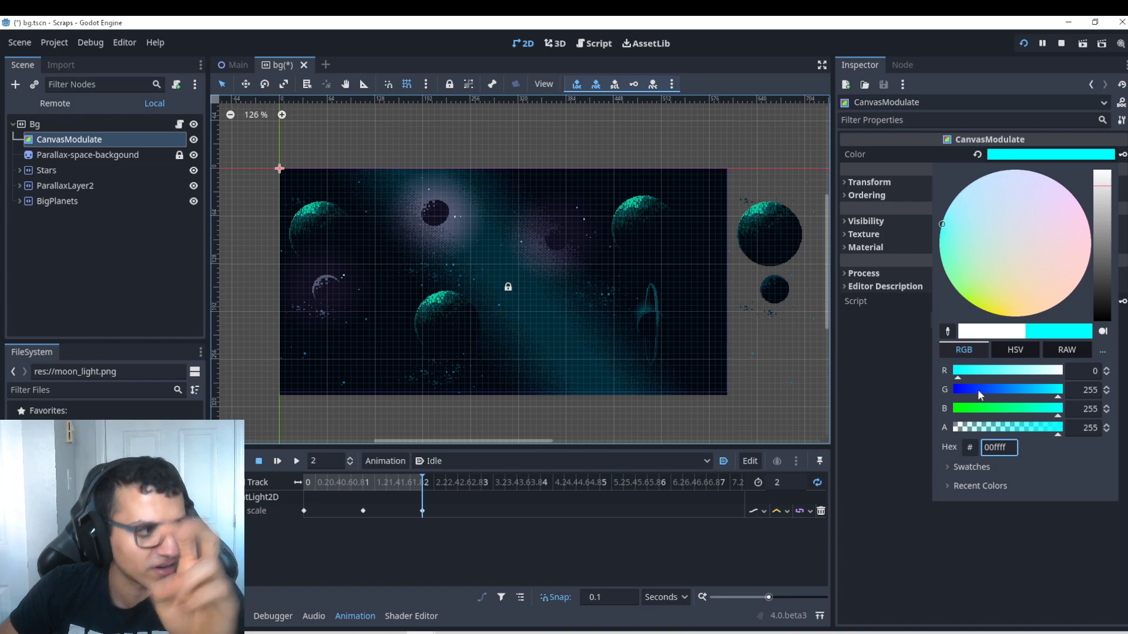
drag(979, 392, 949, 408)
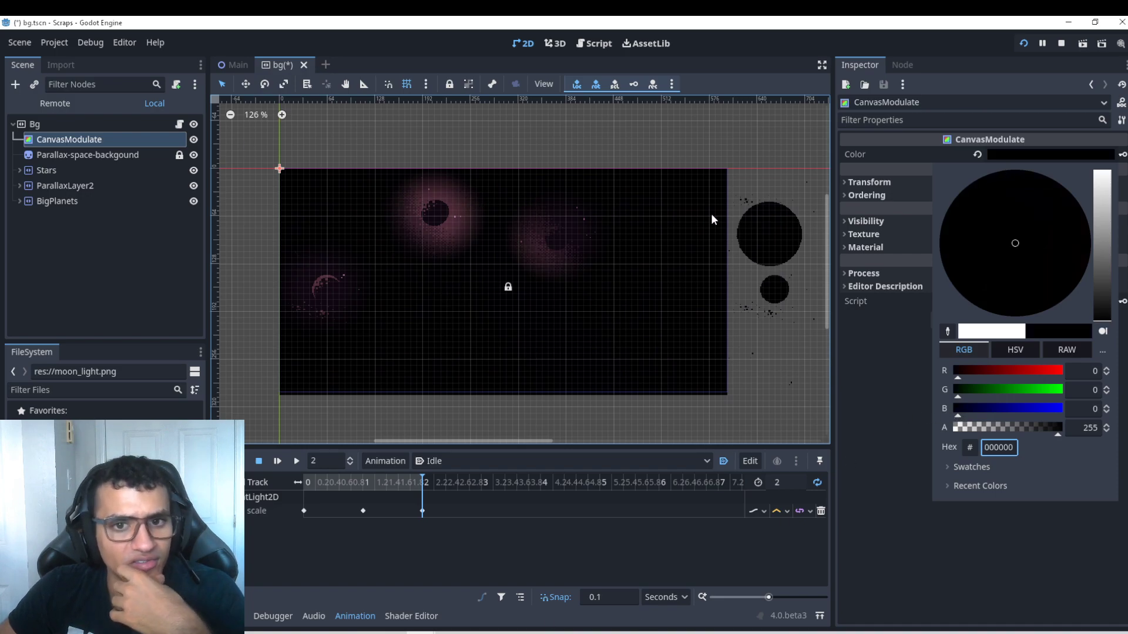
click(1016, 54)
click(1023, 46)
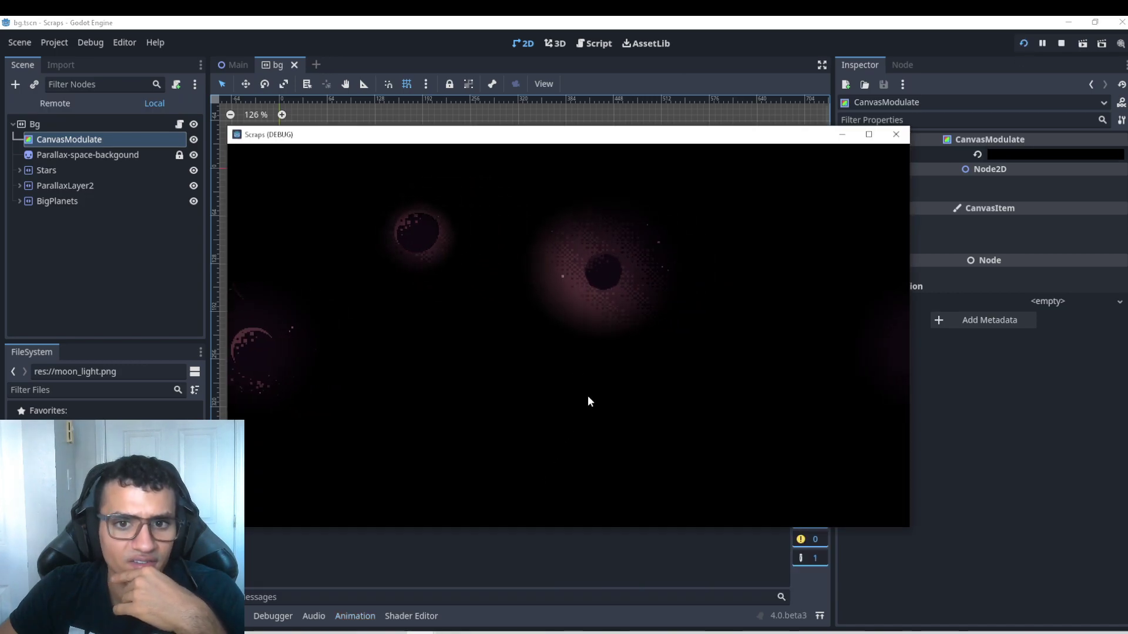
Step: Try a red tint, then a neutral grey 969696 tint, and run the game to check it
click(82, 140)
click(1054, 154)
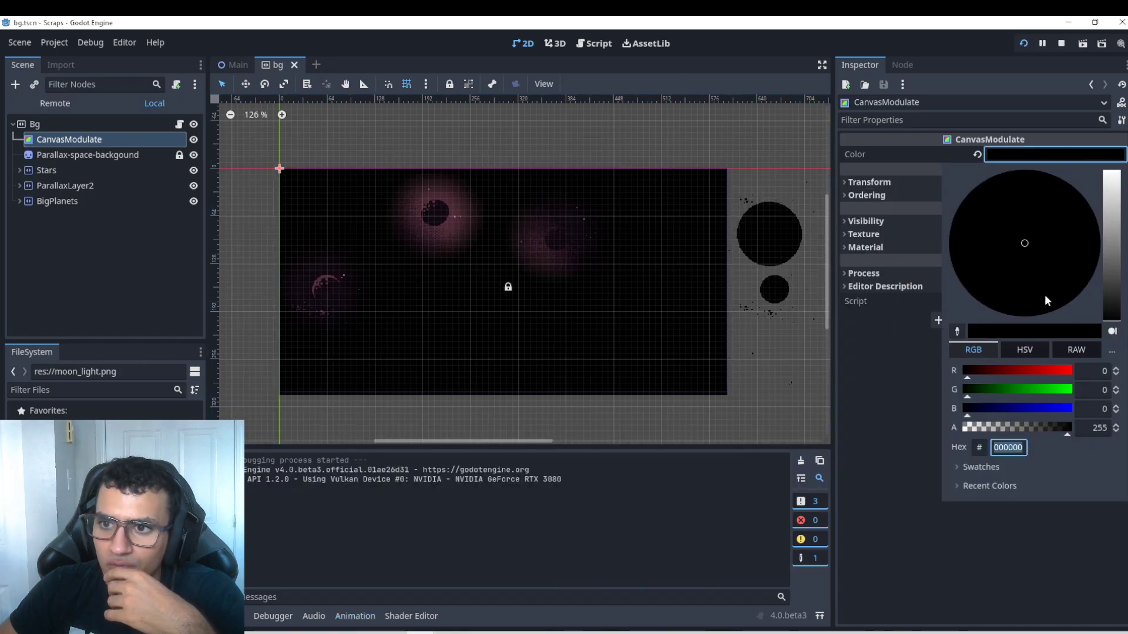
click(1098, 371)
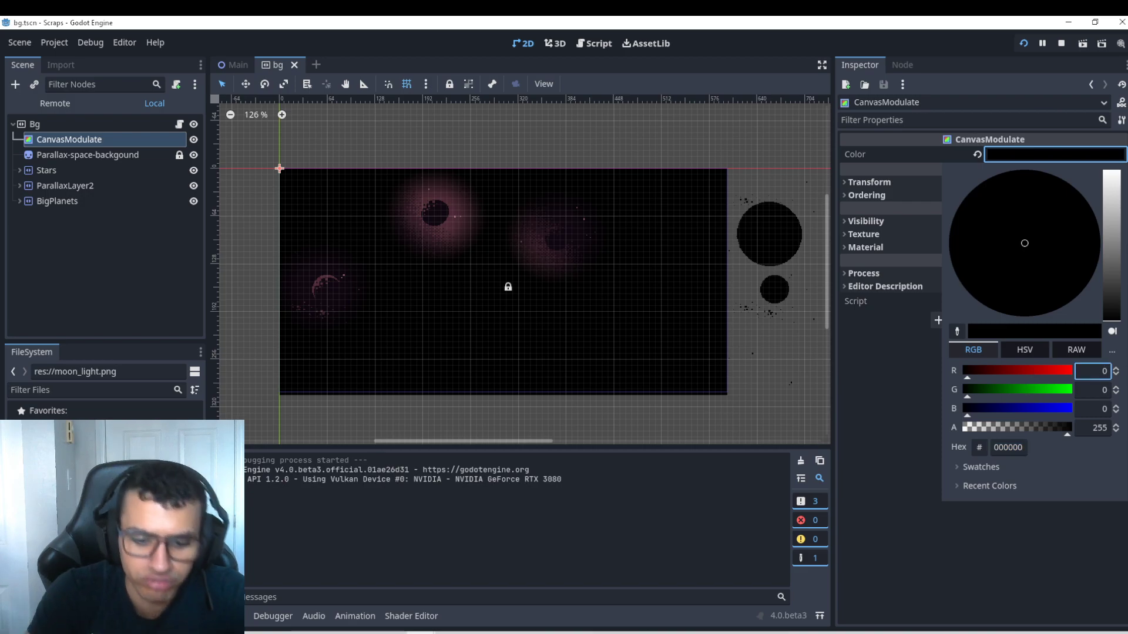
text(1500)
key(Tab)
text(15)
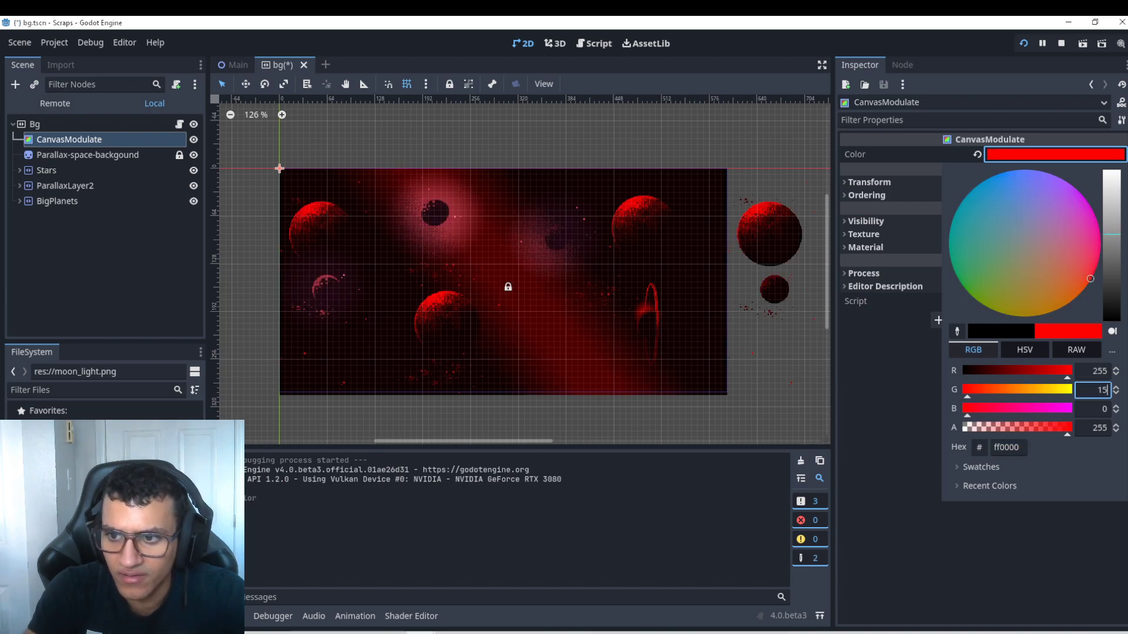
text(0)
key(Return)
text(0)
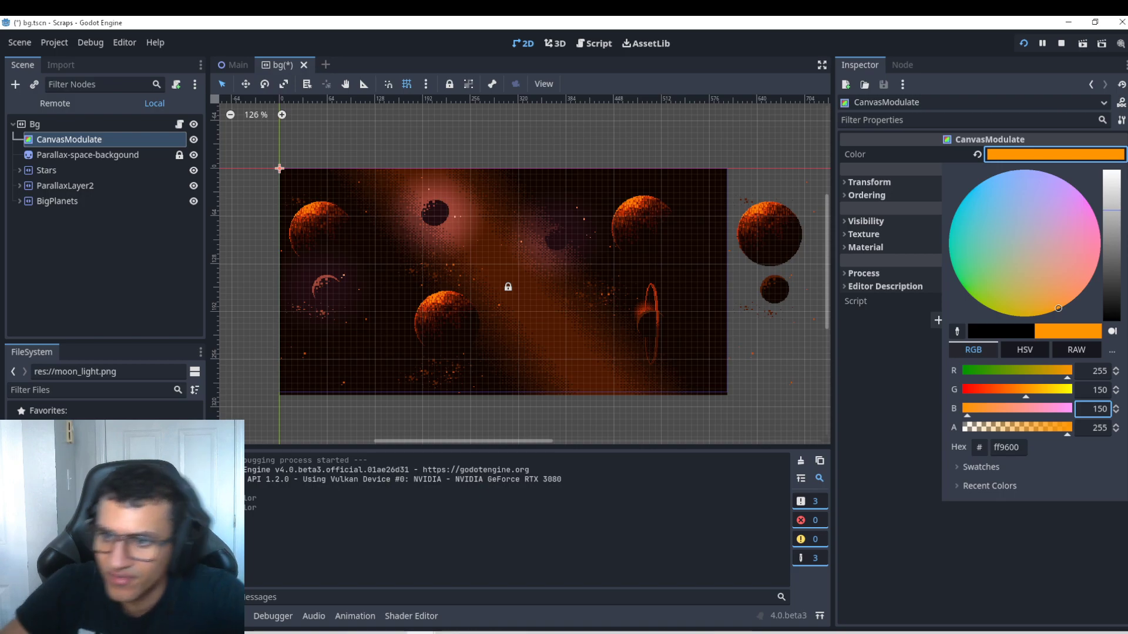
click(1099, 371)
key(BackSpace)
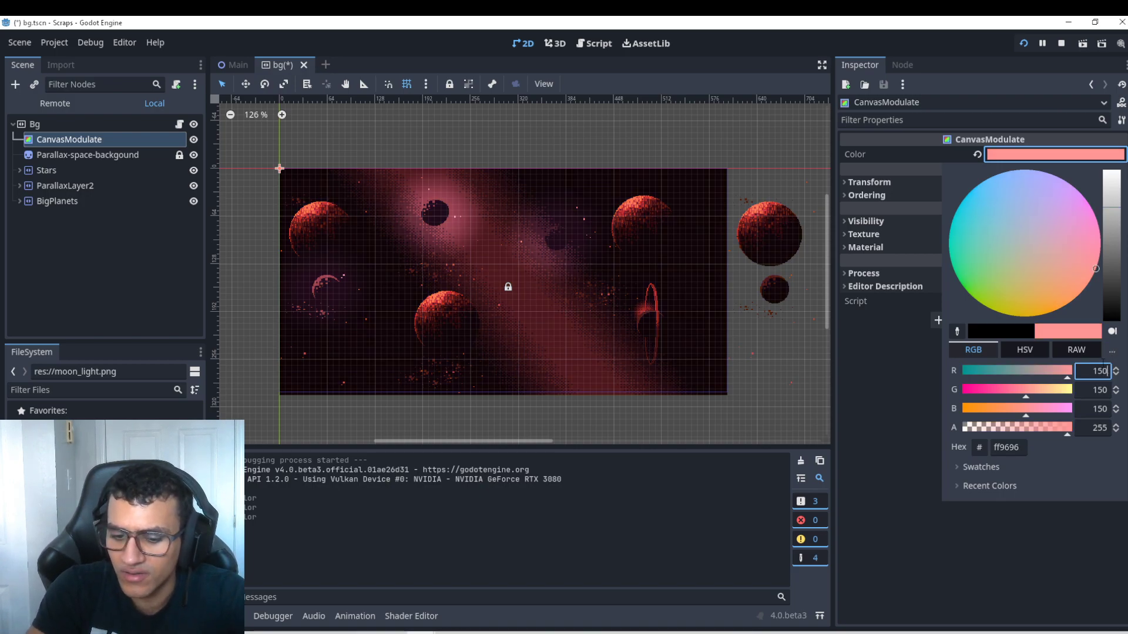
key(Return)
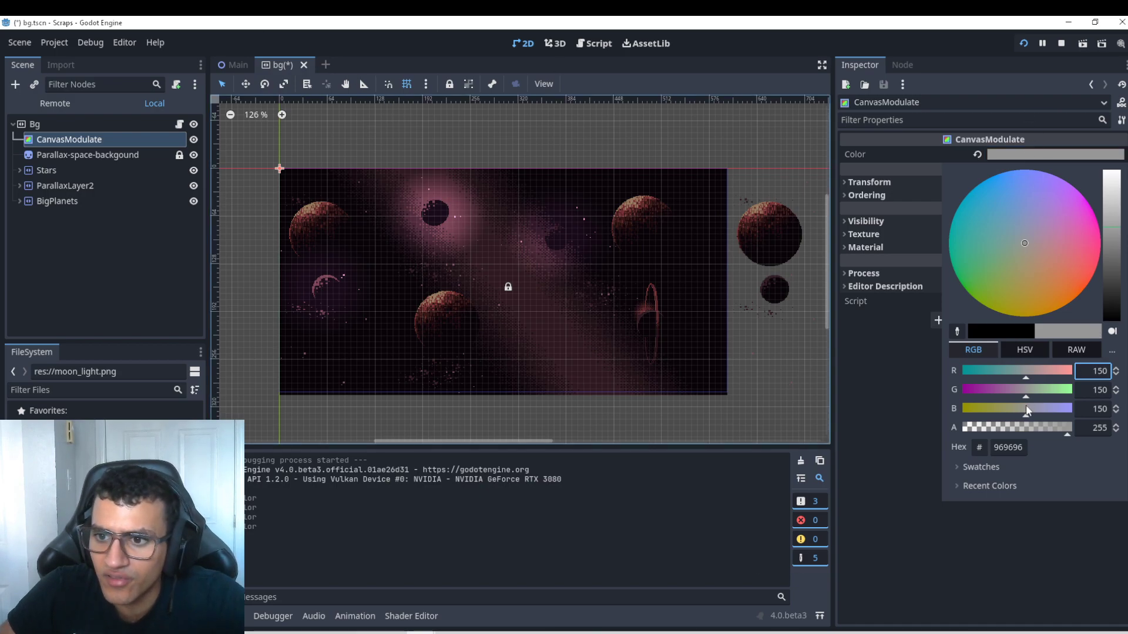
click(591, 288)
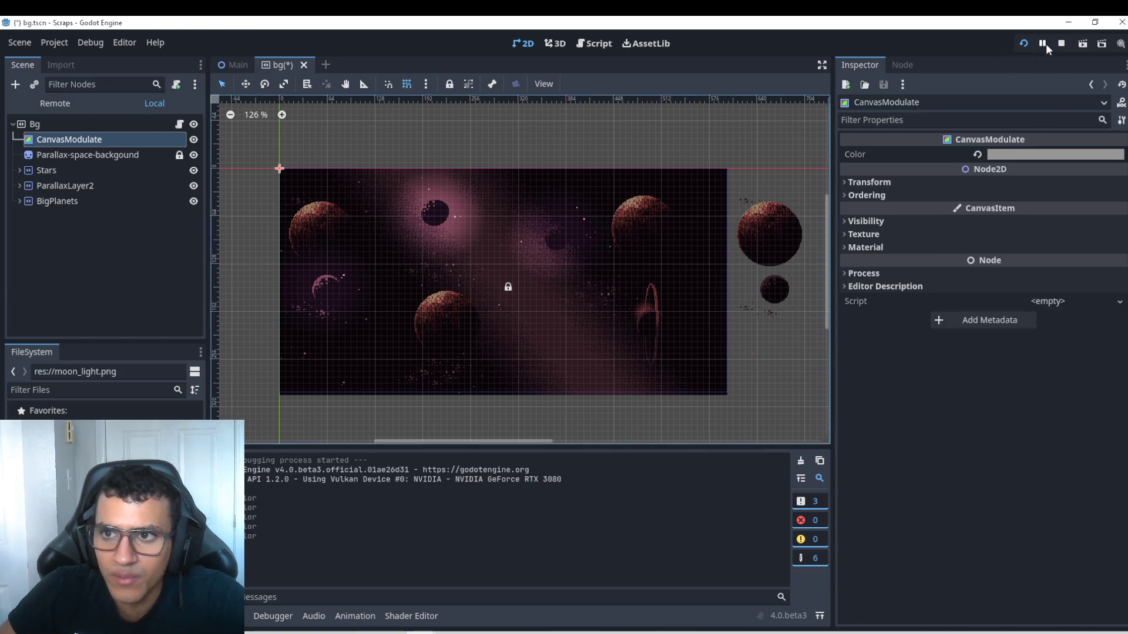
click(1044, 44)
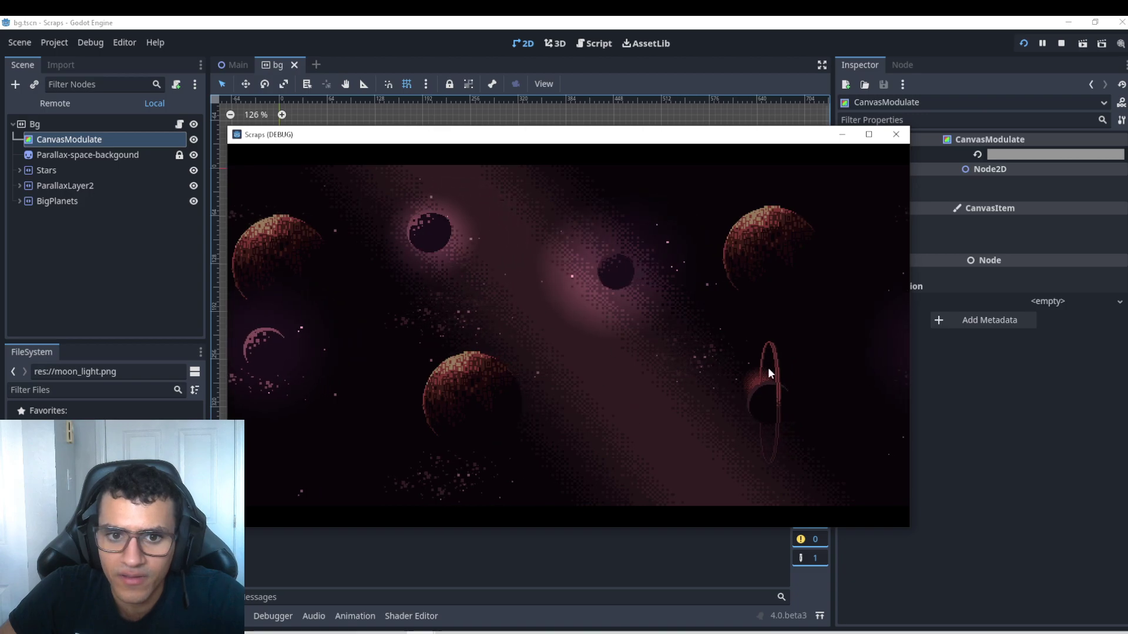
Step: Change the tint to a dark brown and return to the running game
click(1051, 155)
drag(1027, 371, 992, 396)
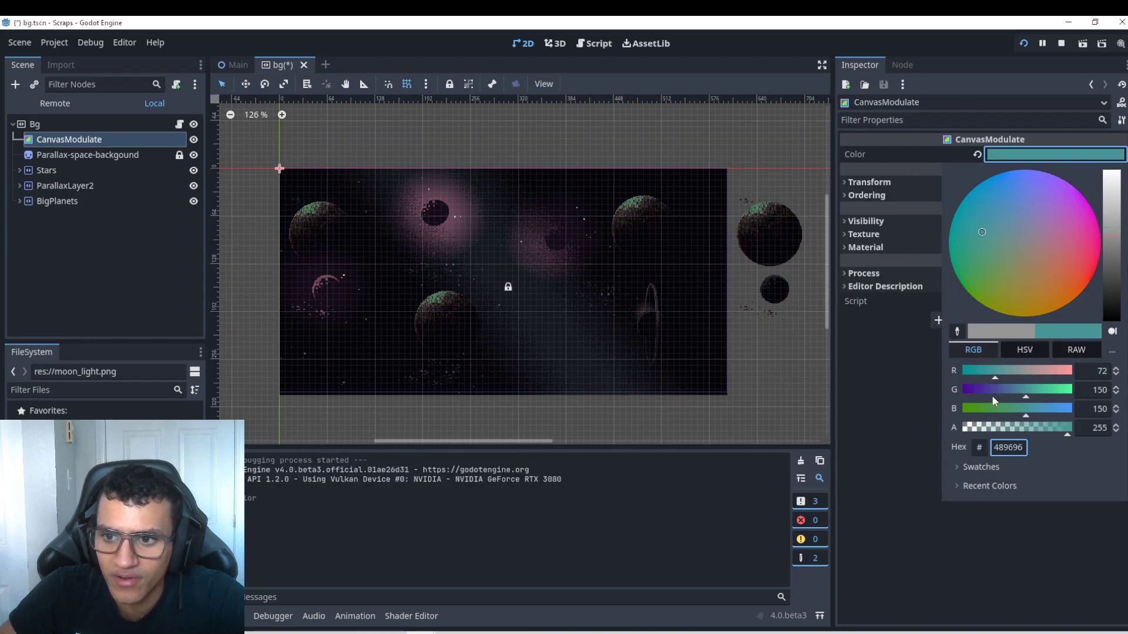
click(992, 396)
click(992, 408)
click(647, 288)
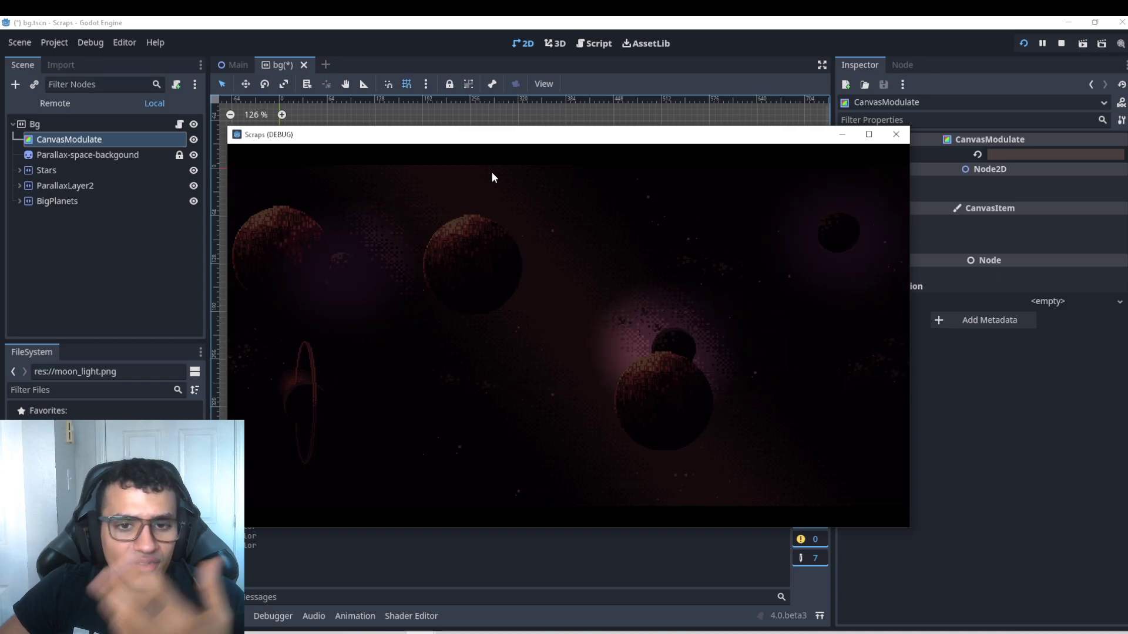
Step: Close the game, select the Bg root node and save the tinted bg scene with Ctrl+S
click(896, 134)
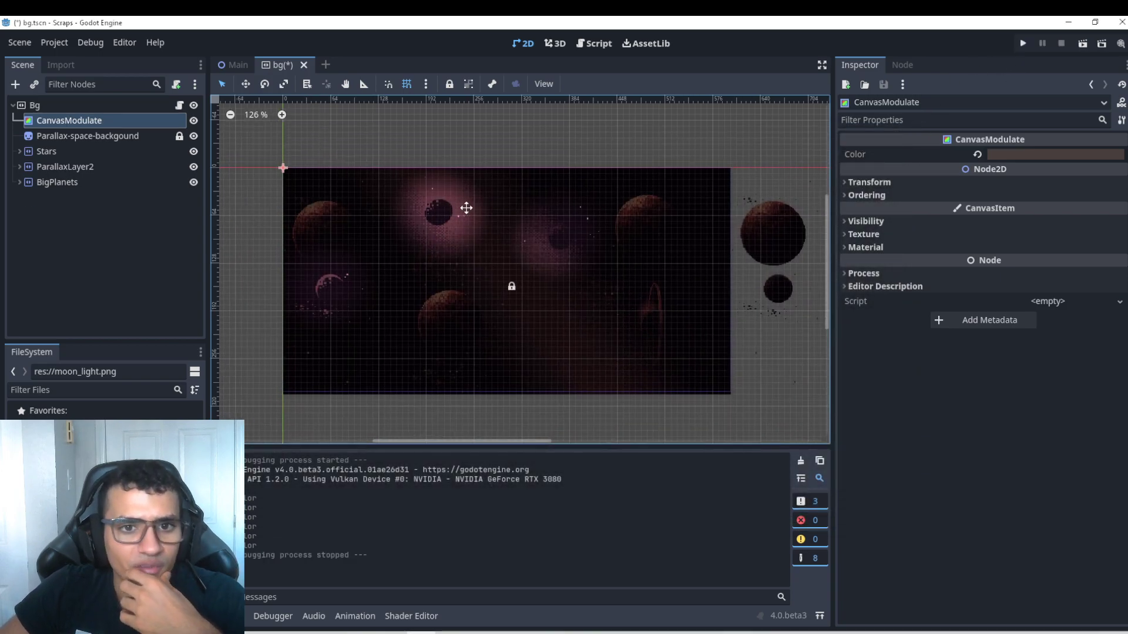
middle_drag(465, 208, 478, 204)
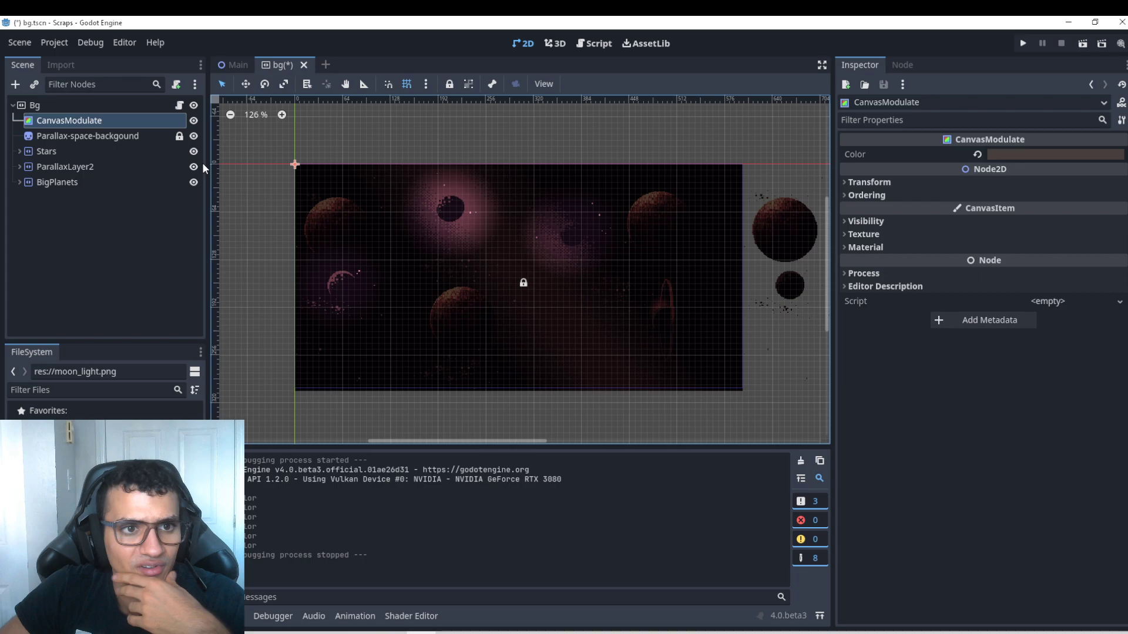
drag(210, 147, 220, 146)
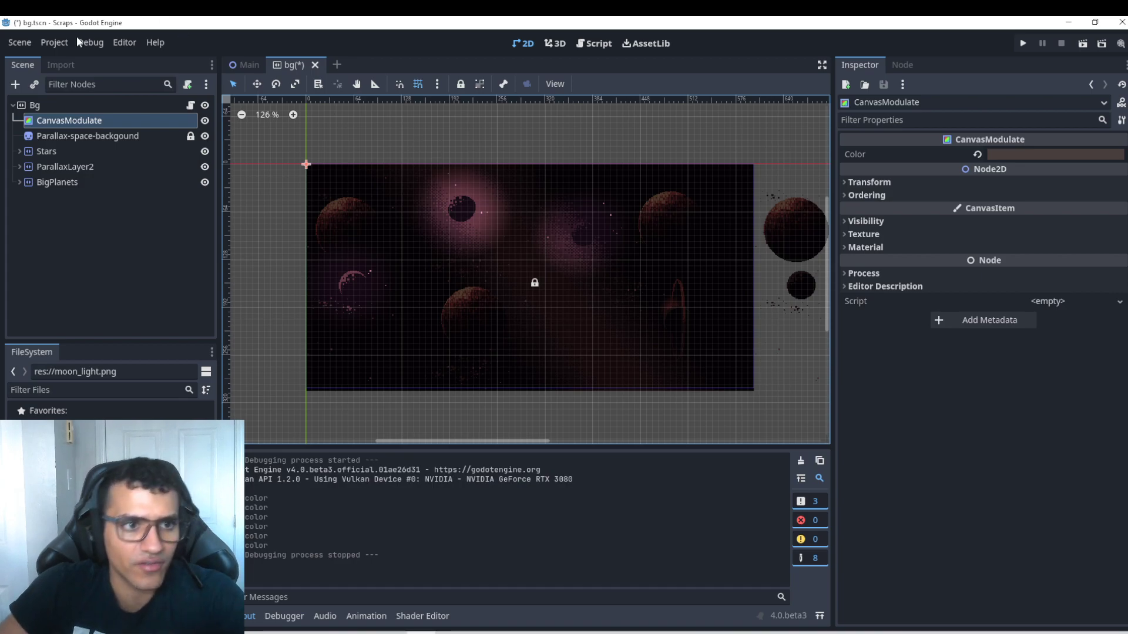
click(51, 105)
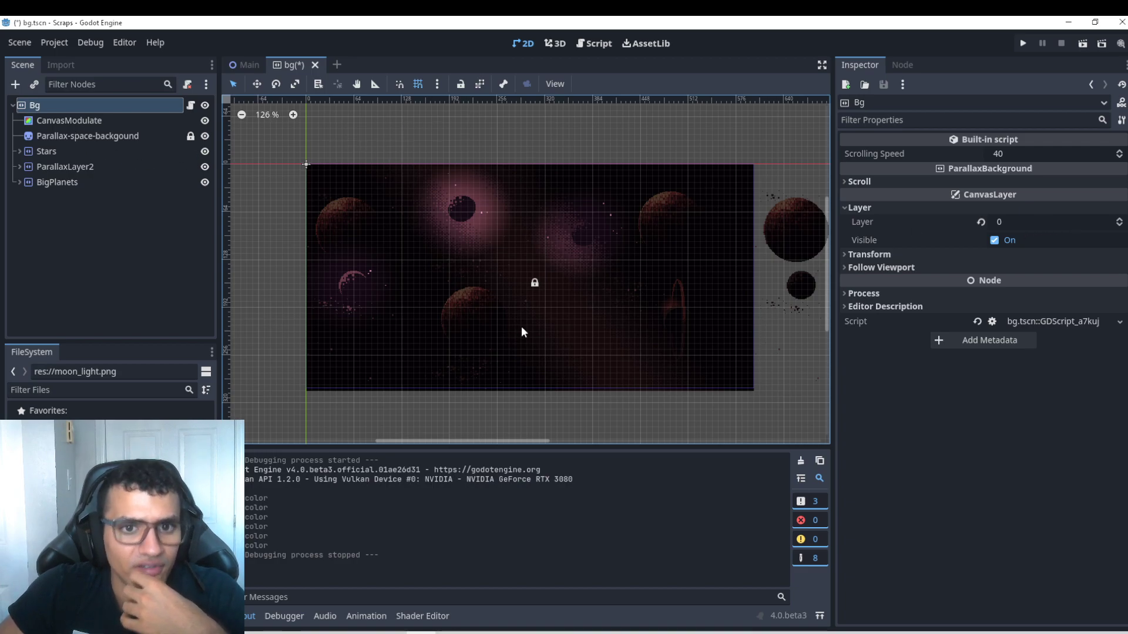
key(ctrl+s)
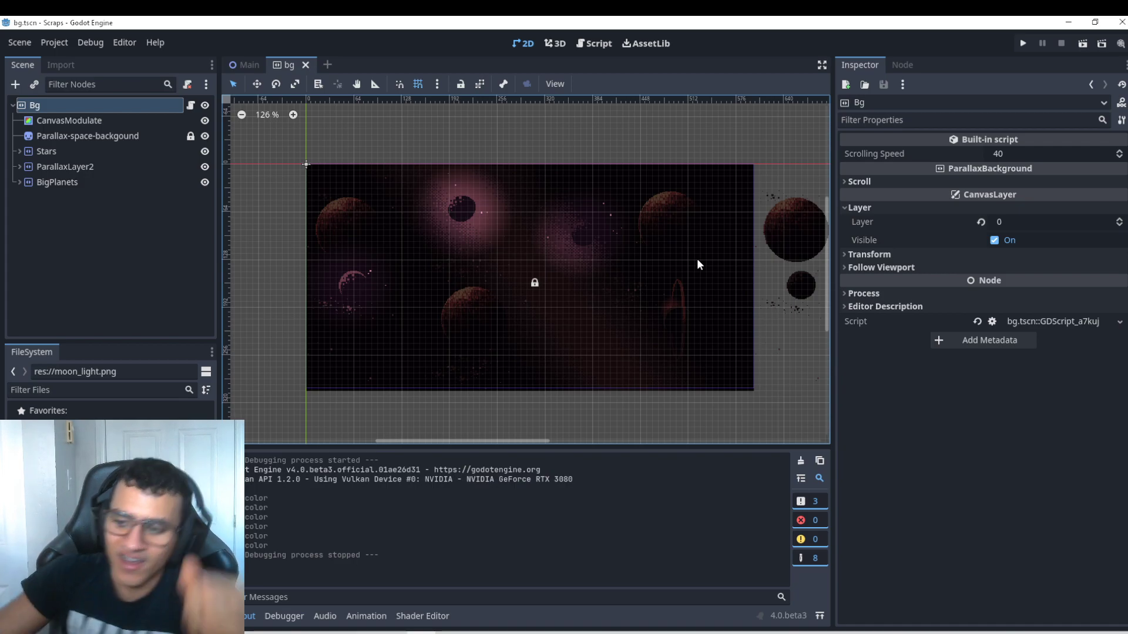
scroll(499, 264, left, 2)
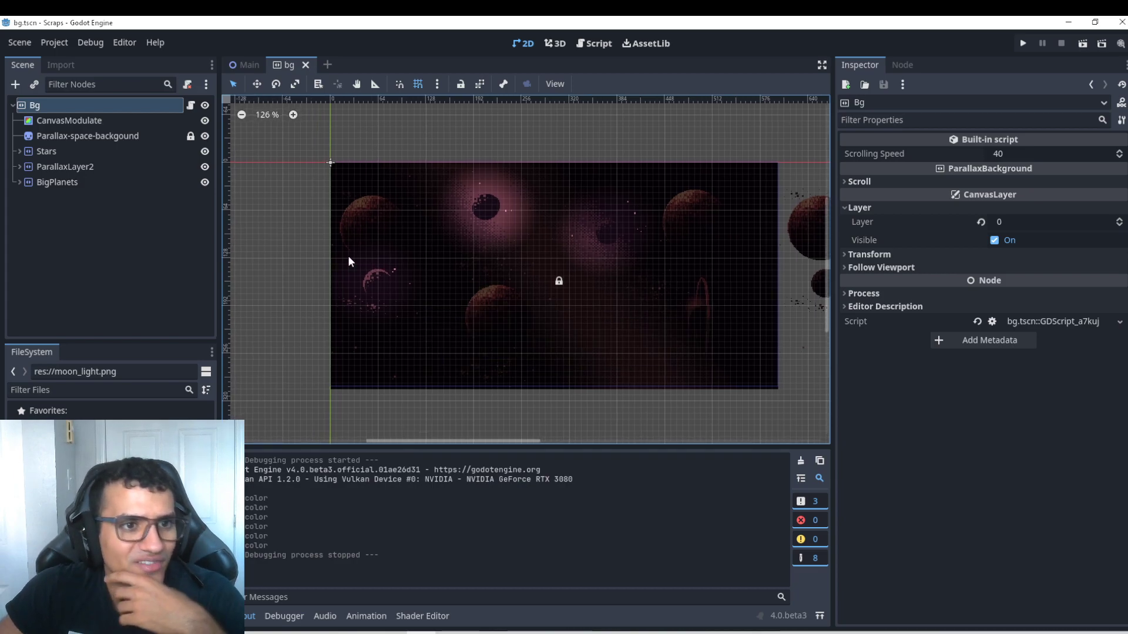
mouse_move(218, 207)
mouse_down()
mouse_move(245, 209)
mouse_move(229, 217)
mouse_up()
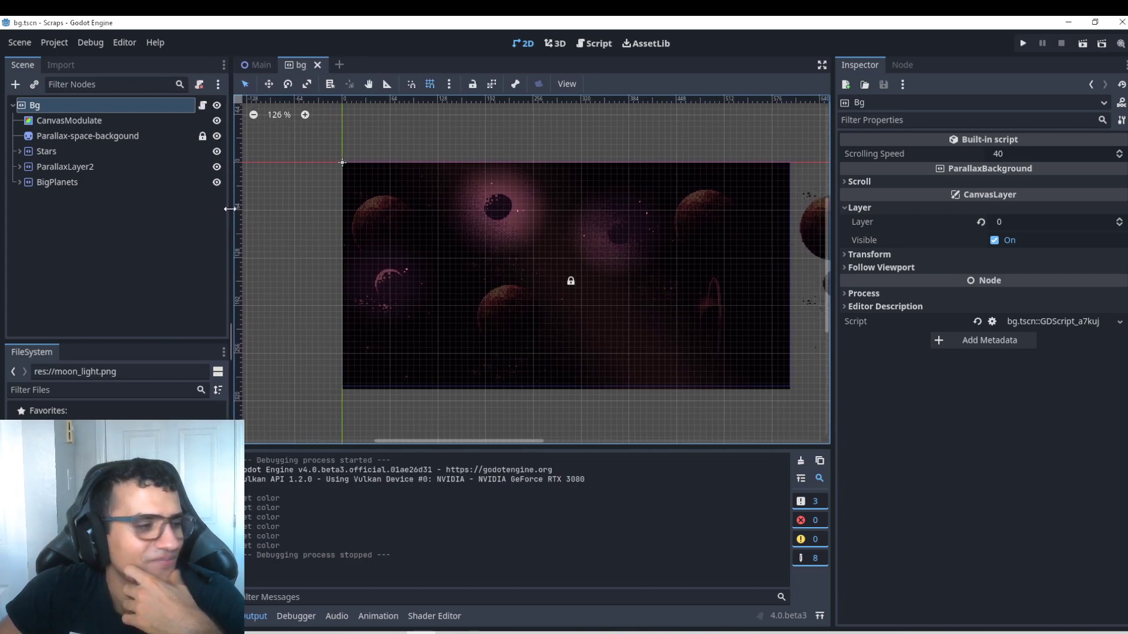